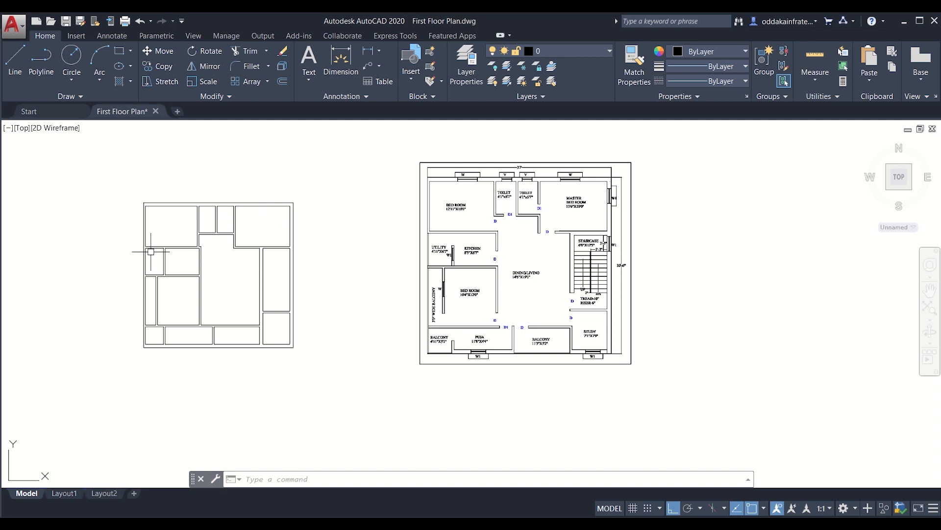
{"action": "scroll", "coordinate": [119, 235], "scroll_direction": "up", "scroll_amount": 3}
{"action": "scroll", "coordinate": [120, 236], "scroll_direction": "down", "scroll_amount": 1}
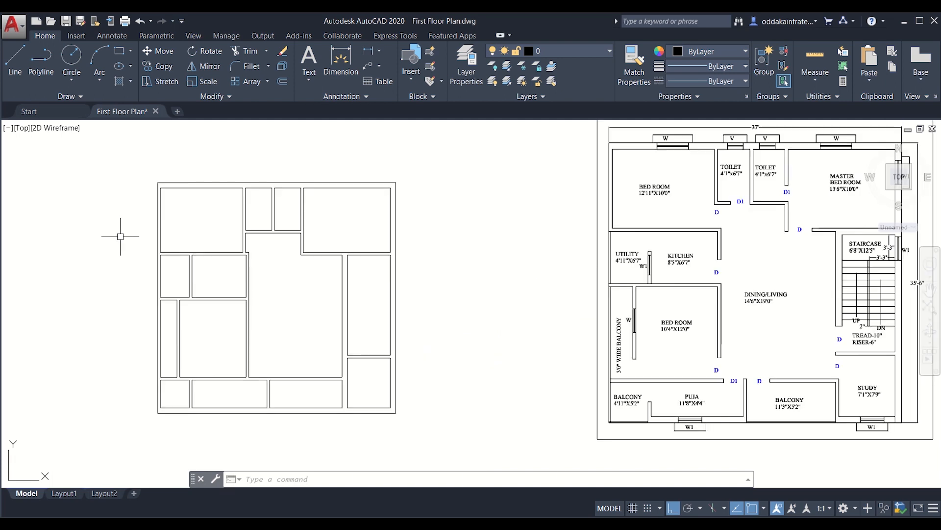
{"action": "scroll", "coordinate": [120, 232], "scroll_direction": "down", "scroll_amount": 1}
{"action": "scroll", "coordinate": [166, 235], "scroll_direction": "down", "scroll_amount": 1}
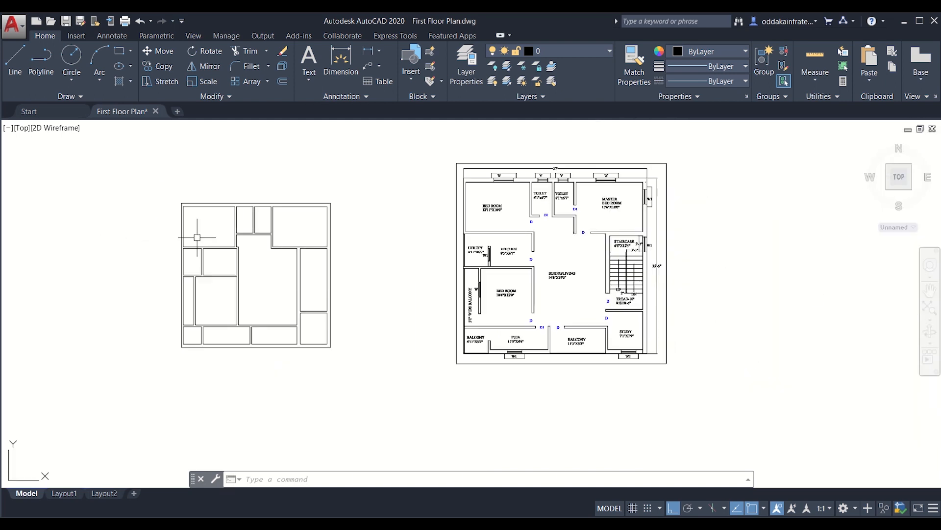
{"action": "scroll", "coordinate": [197, 237], "scroll_direction": "up", "scroll_amount": 2}
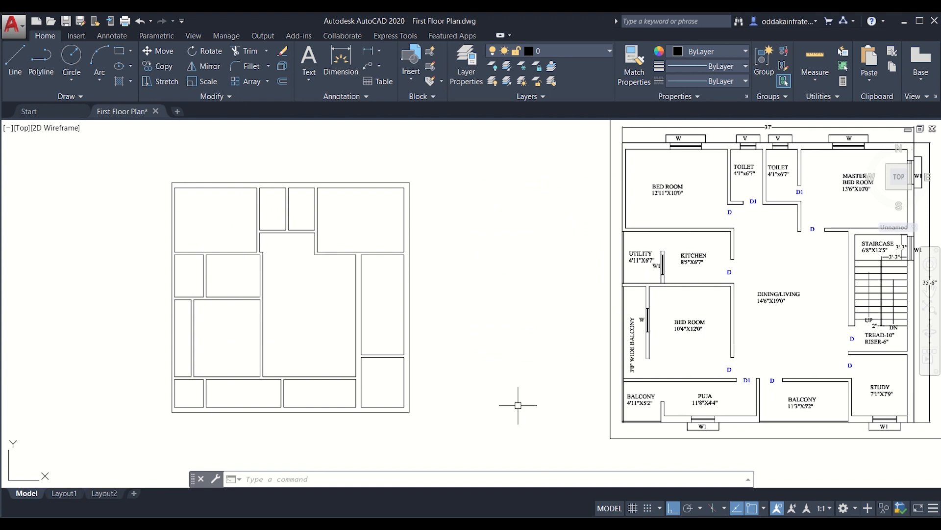
Step: Switch to First Floor Plan.pdf in Foxit Reader and examine the door and window schedule against the W, V and D tags on the plan
{"action": "left_click", "coordinate": [584, 515]}
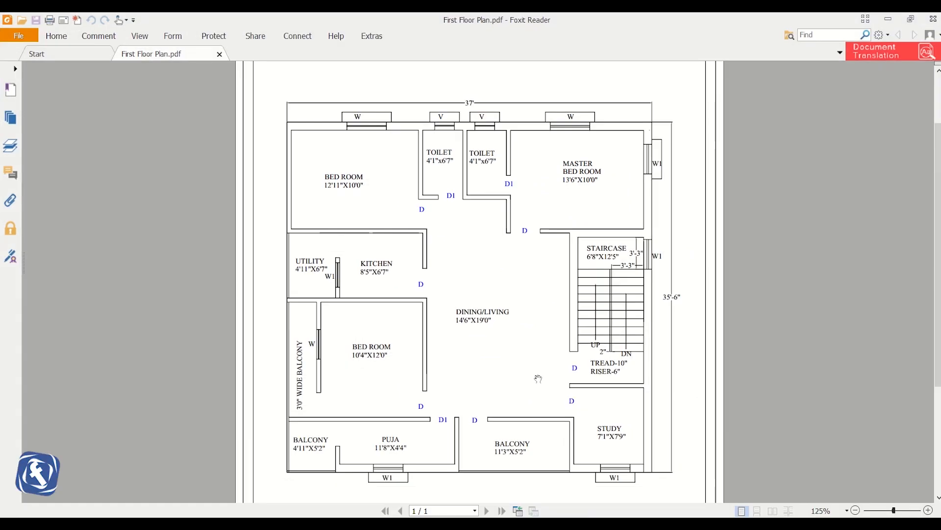
{"action": "scroll", "coordinate": [537, 380], "scroll_direction": "down", "scroll_amount": 5}
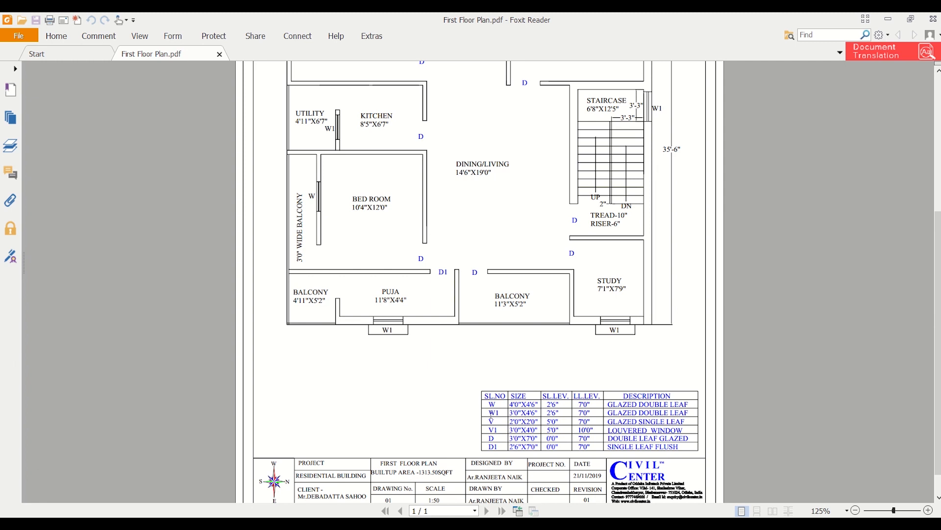
{"action": "scroll", "coordinate": [494, 409], "scroll_direction": "down", "scroll_amount": 1}
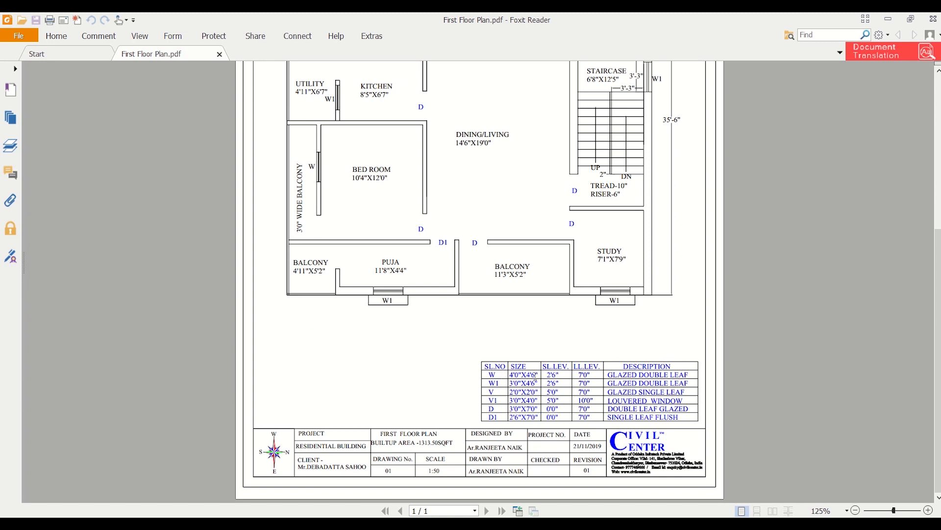
{"action": "scroll", "coordinate": [419, 328], "scroll_direction": "up", "scroll_amount": 1}
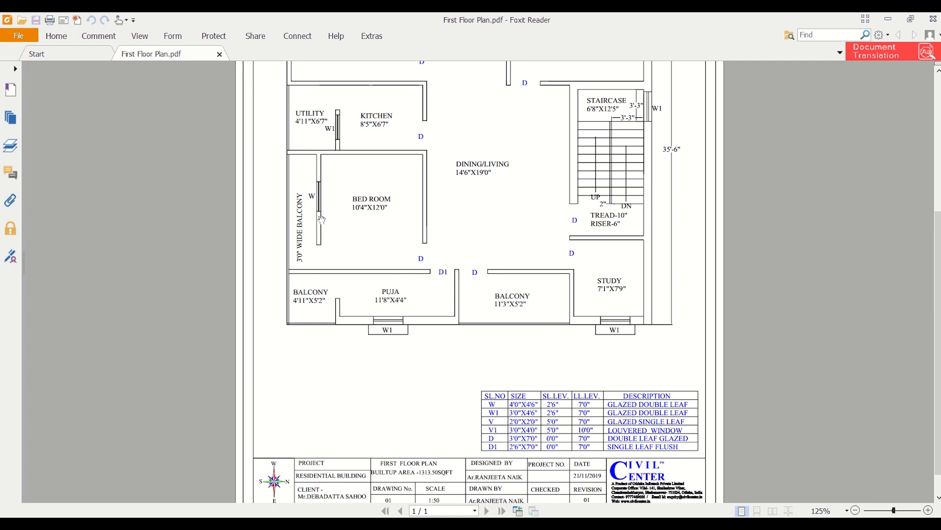
{"action": "scroll", "coordinate": [322, 214], "scroll_direction": "down", "scroll_amount": 1}
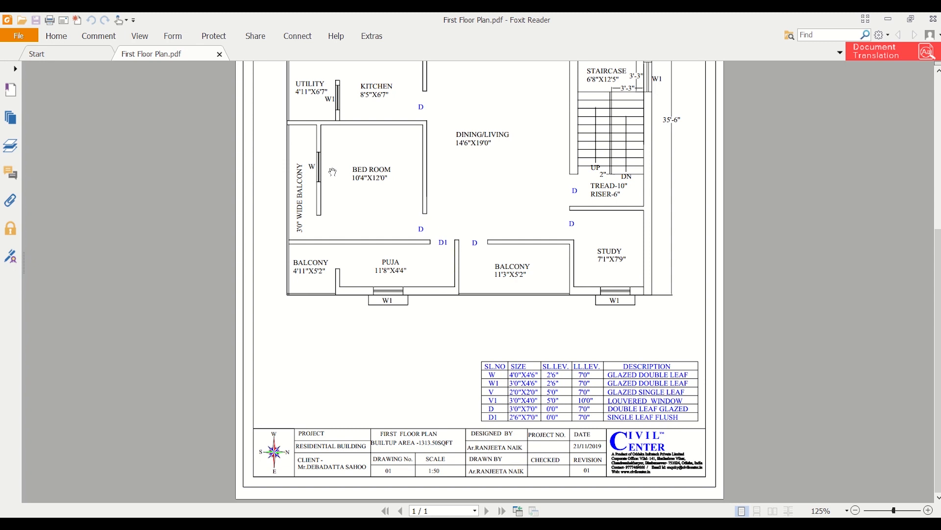
{"action": "scroll", "coordinate": [332, 172], "scroll_direction": "up", "scroll_amount": 1}
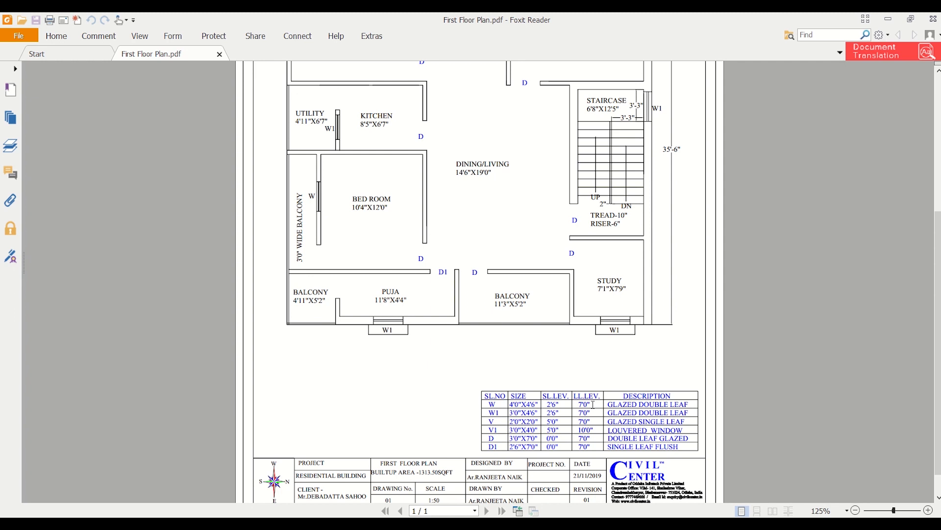
{"action": "scroll", "coordinate": [593, 404], "scroll_direction": "down", "scroll_amount": 1}
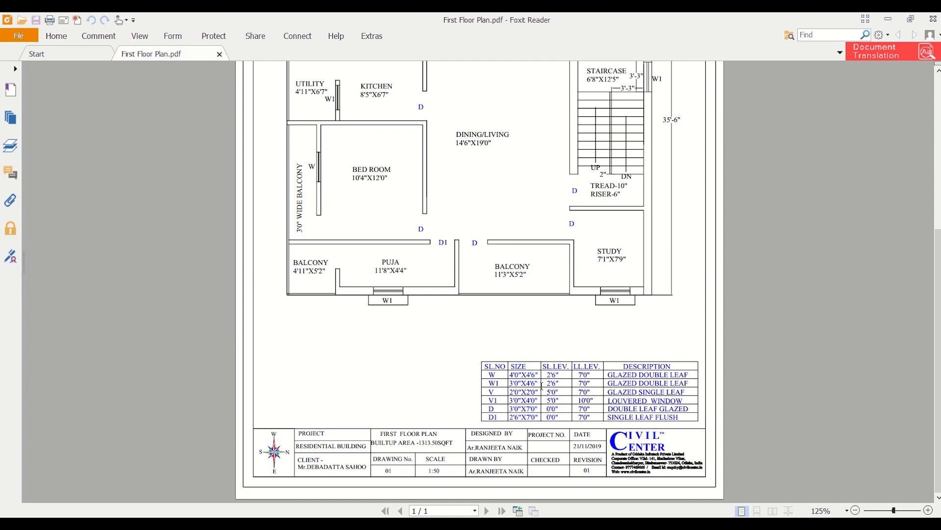
{"action": "scroll", "coordinate": [541, 385], "scroll_direction": "up", "scroll_amount": 1}
{"action": "scroll", "coordinate": [541, 387], "scroll_direction": "up", "scroll_amount": 1}
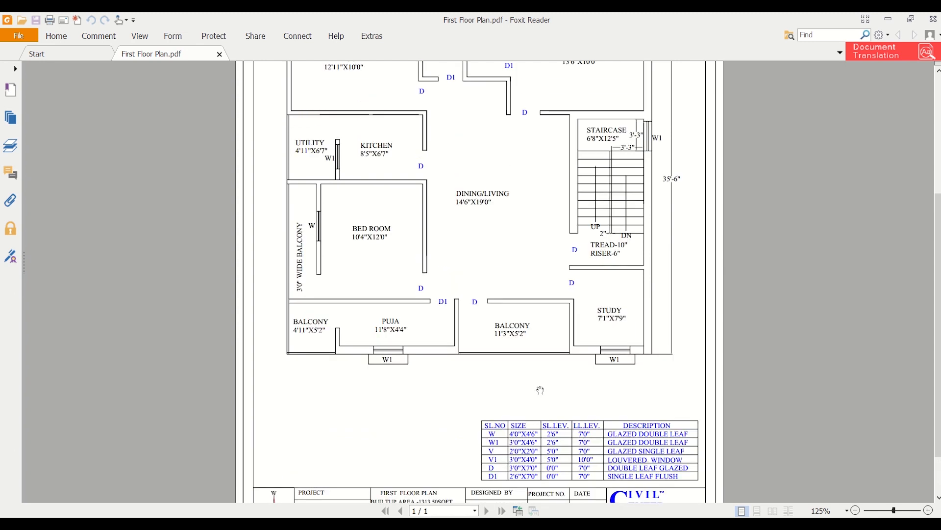
{"action": "scroll", "coordinate": [421, 273], "scroll_direction": "up", "scroll_amount": 2}
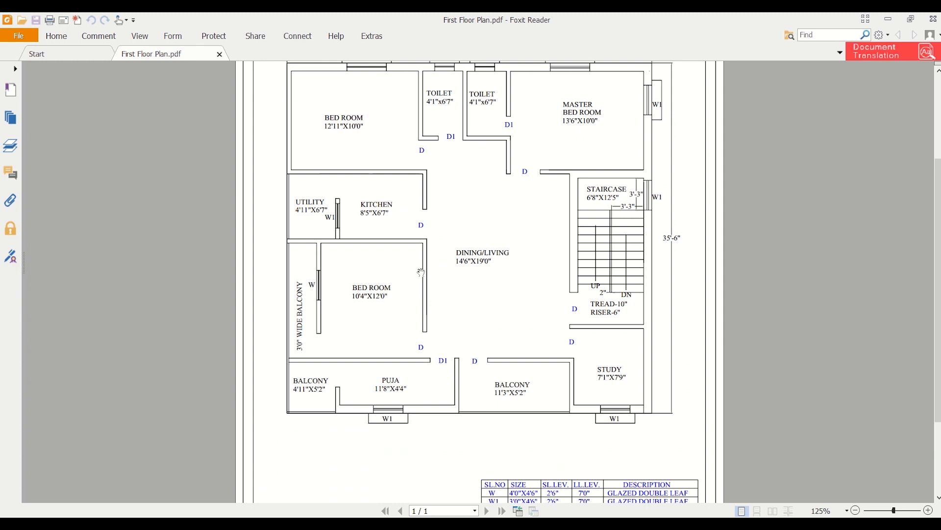
{"action": "scroll", "coordinate": [421, 273], "scroll_direction": "down", "scroll_amount": 3}
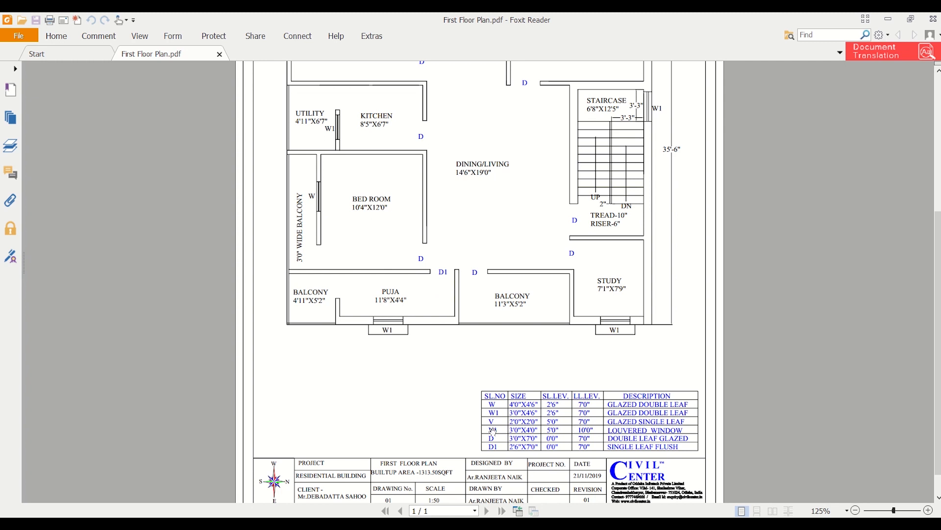
{"action": "scroll", "coordinate": [511, 435], "scroll_direction": "down", "scroll_amount": 1}
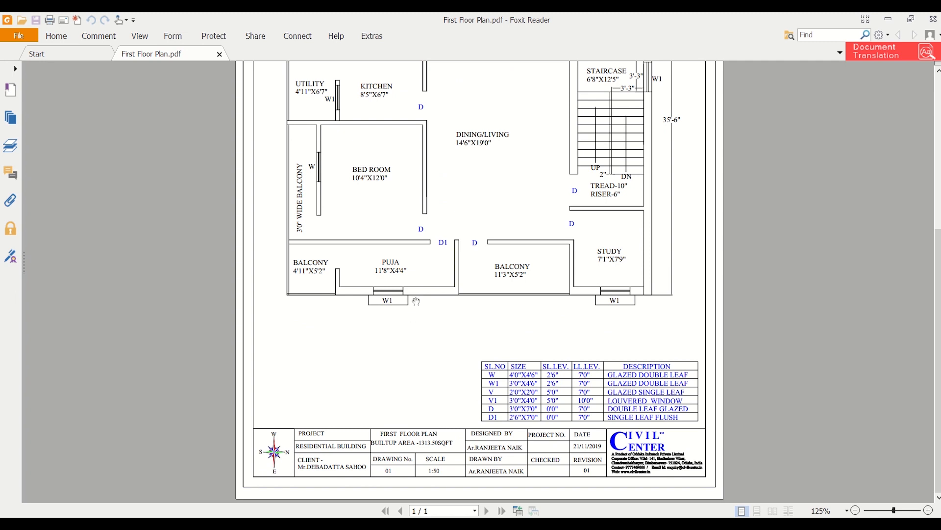
{"action": "scroll", "coordinate": [414, 303], "scroll_direction": "up", "scroll_amount": 1}
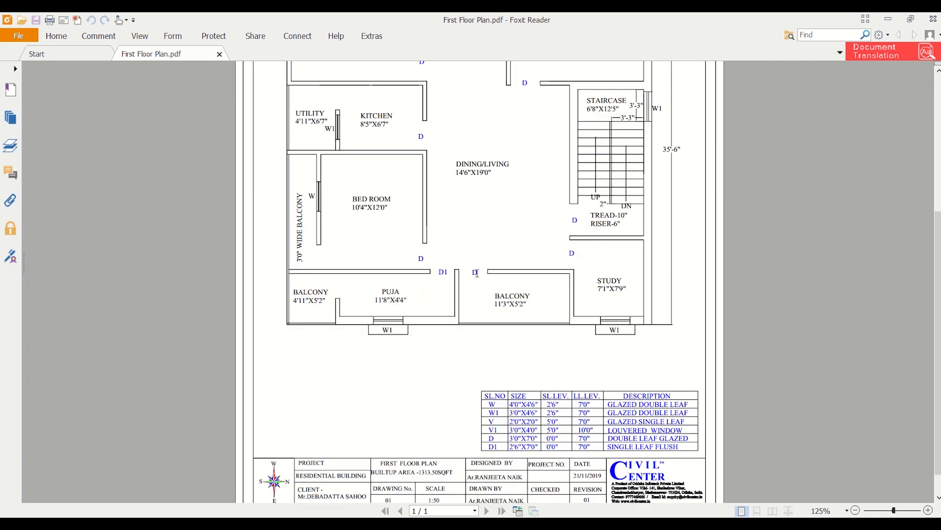
{"action": "scroll", "coordinate": [476, 279], "scroll_direction": "up", "scroll_amount": 2}
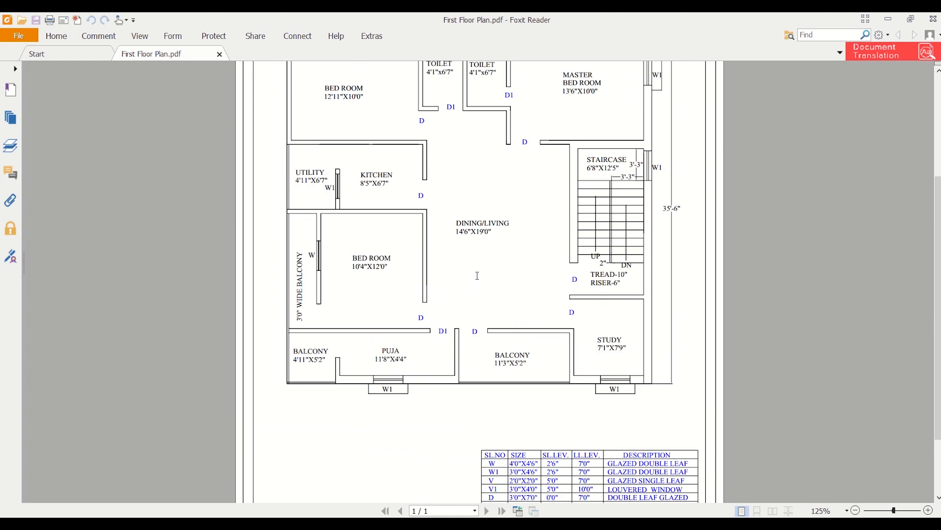
{"action": "scroll", "coordinate": [478, 275], "scroll_direction": "down", "scroll_amount": 3}
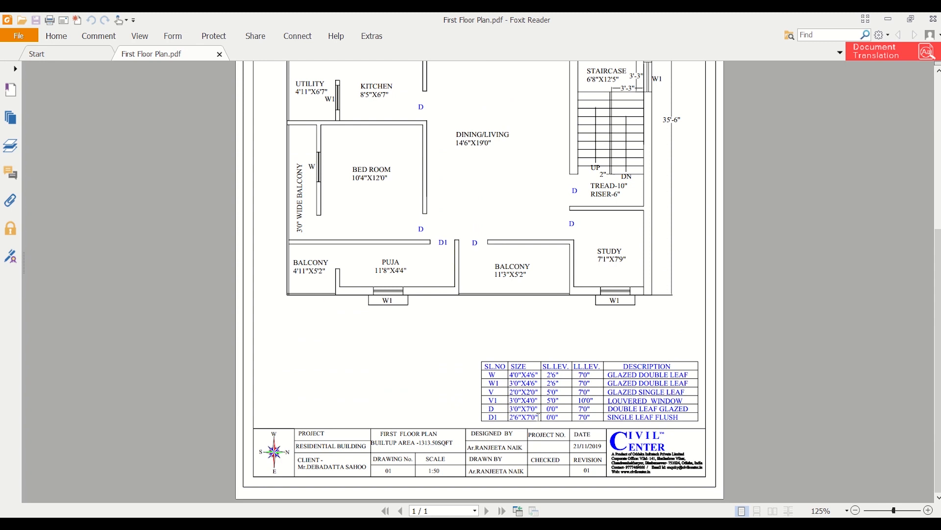
{"action": "scroll", "coordinate": [504, 336], "scroll_direction": "up", "scroll_amount": 5}
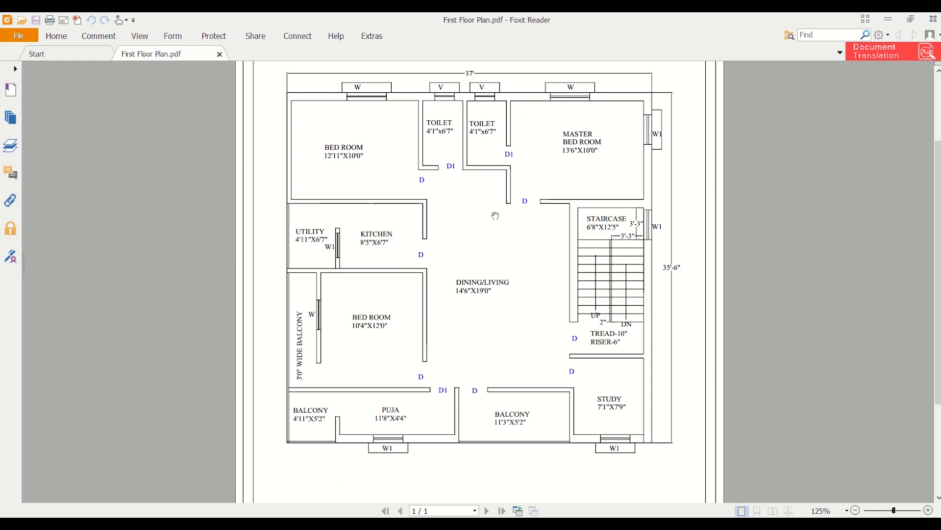
{"action": "scroll", "coordinate": [525, 292], "scroll_direction": "down", "scroll_amount": 4}
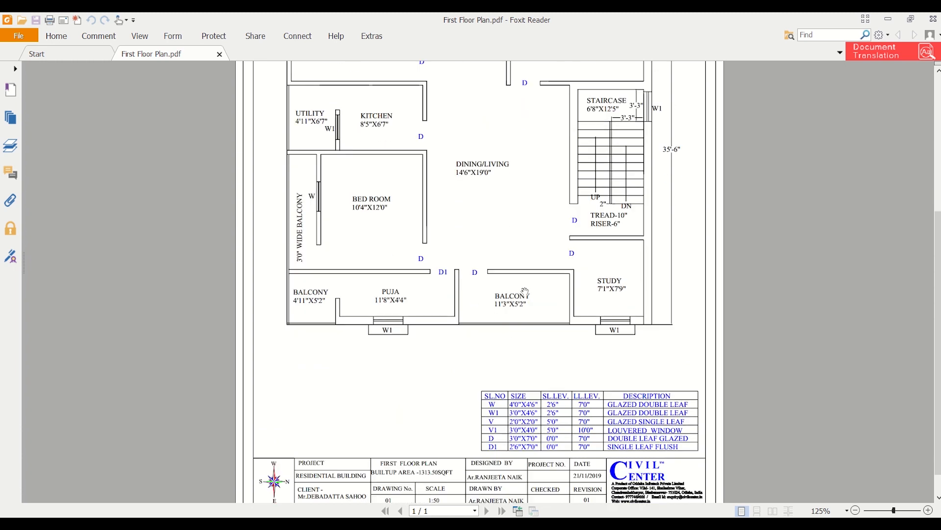
{"action": "scroll", "coordinate": [525, 292], "scroll_direction": "up", "scroll_amount": 3}
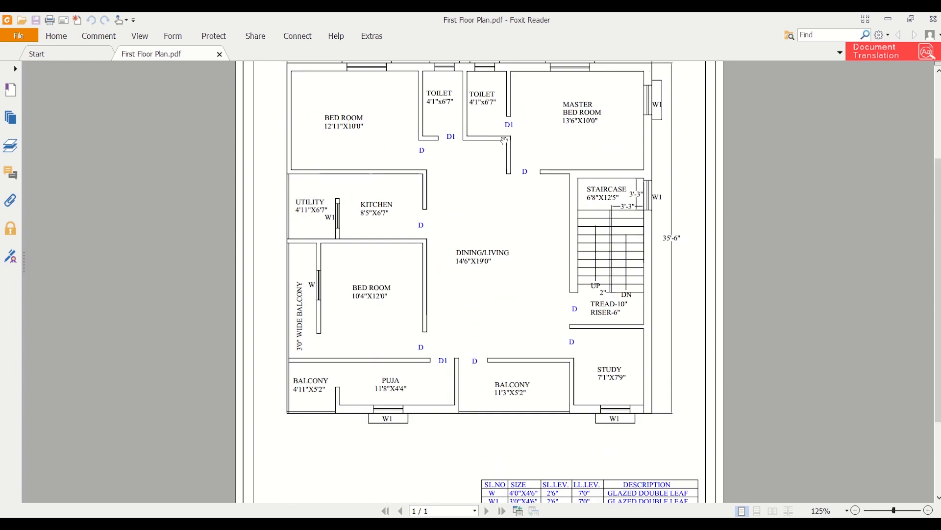
{"action": "scroll", "coordinate": [513, 147], "scroll_direction": "down", "scroll_amount": 4}
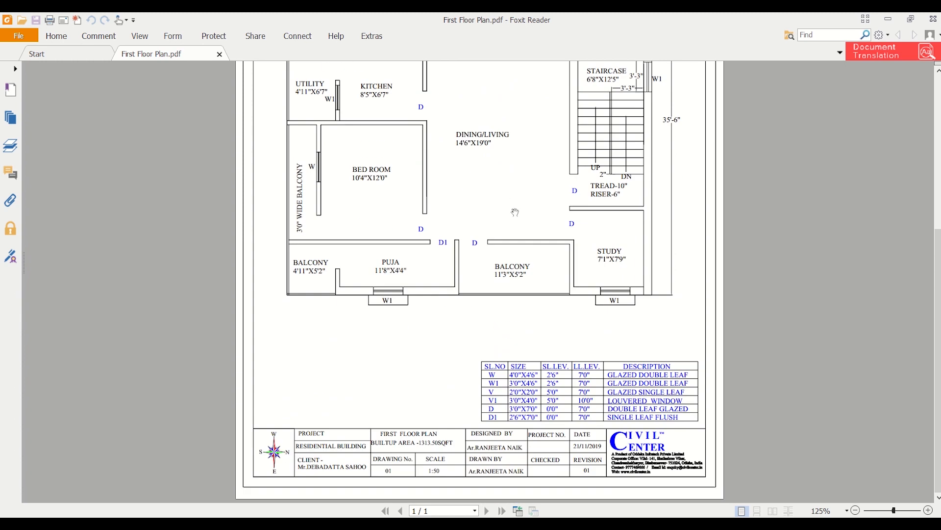
{"action": "scroll", "coordinate": [515, 211], "scroll_direction": "up", "scroll_amount": 3}
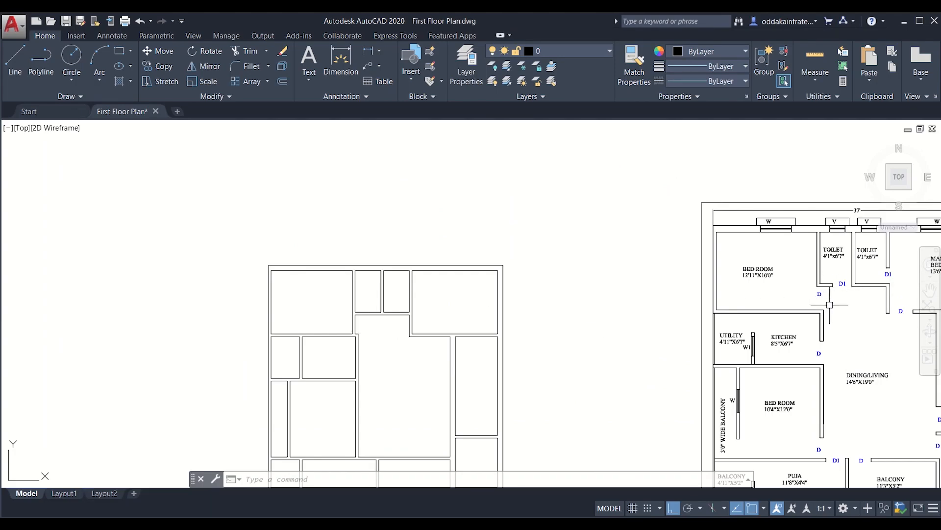
Step: In the AutoCAD wall layout, draw a line across the upper-left bedroom's right wall at its lower end, joining both wall faces
{"action": "scroll", "coordinate": [338, 327], "scroll_direction": "up", "scroll_amount": 5}
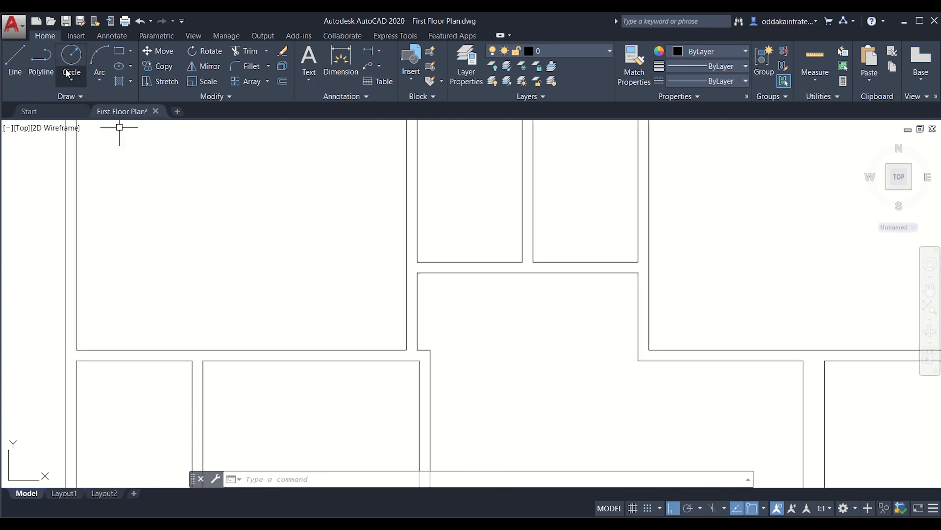
{"action": "left_click", "coordinate": [15, 59]}
{"action": "scroll", "coordinate": [332, 372], "scroll_direction": "up", "scroll_amount": 2}
{"action": "left_click", "coordinate": [455, 334]}
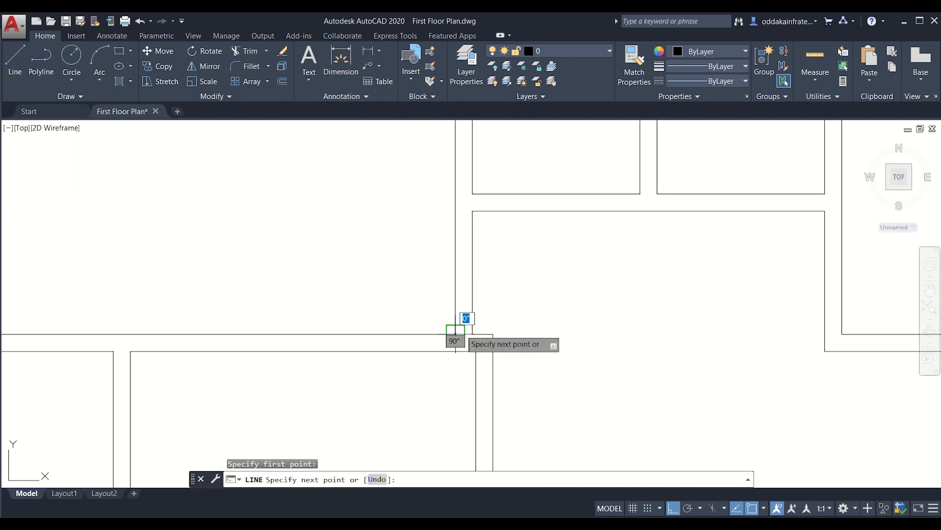
{"action": "left_click", "coordinate": [473, 334]}
{"action": "key", "text": "Escape"}
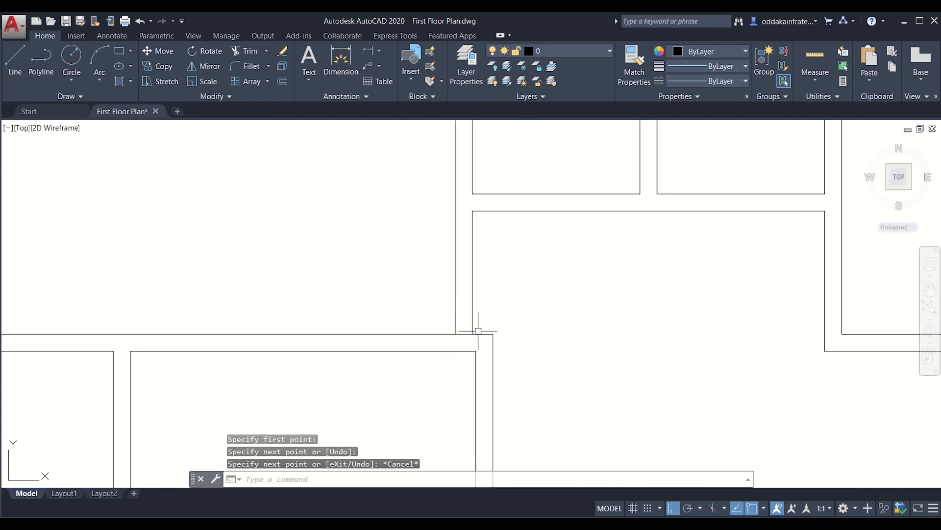
Step: Offset the short line across the bedroom wall 3' upward to mark the width of the door opening
{"action": "type", "text": "o"}
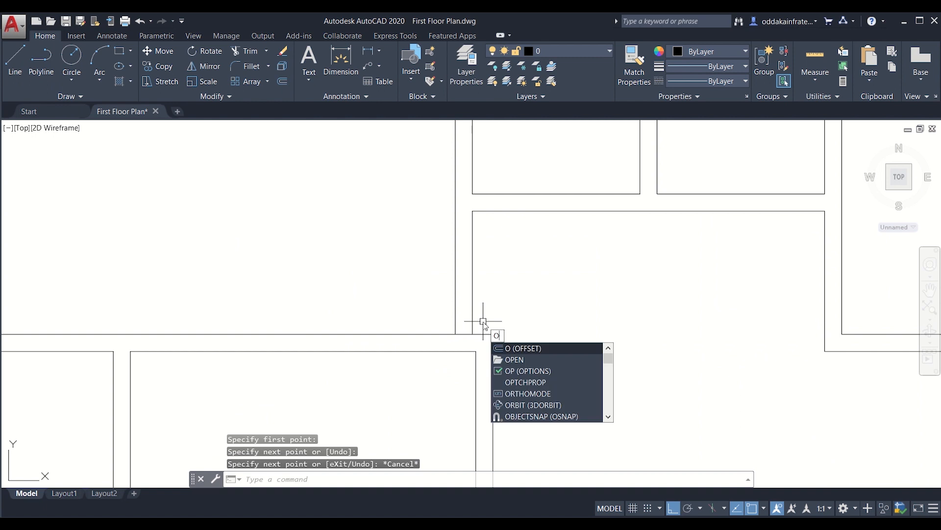
{"action": "key", "text": "Return"}
{"action": "type", "text": "3'"}
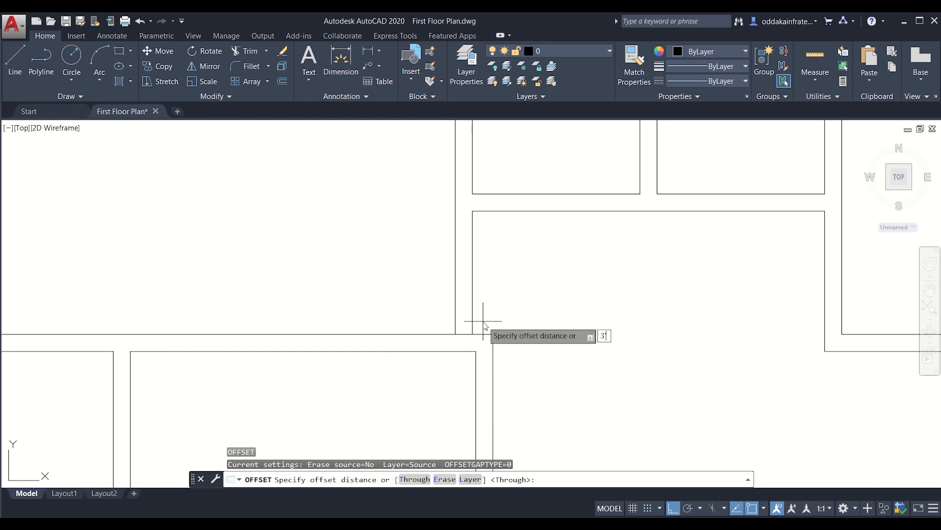
{"action": "key", "text": "Return"}
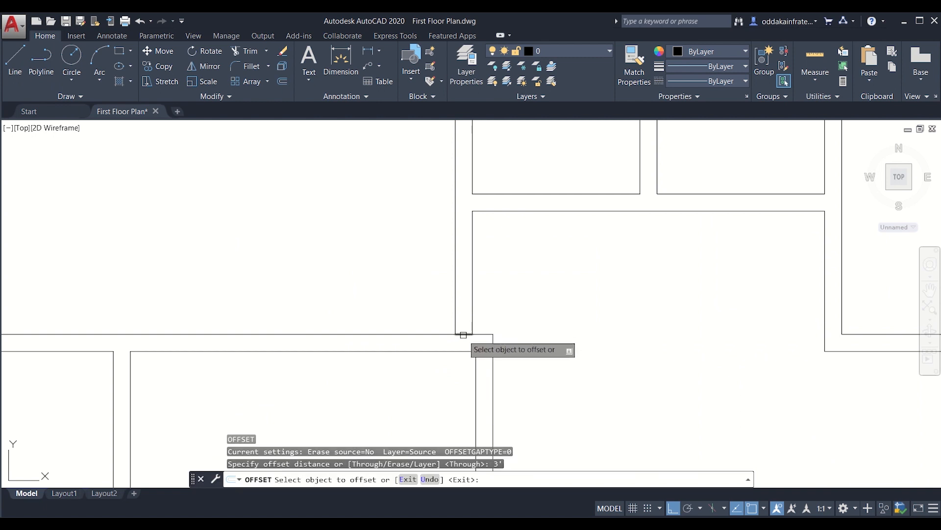
{"action": "left_click", "coordinate": [459, 333]}
{"action": "left_click", "coordinate": [472, 229]}
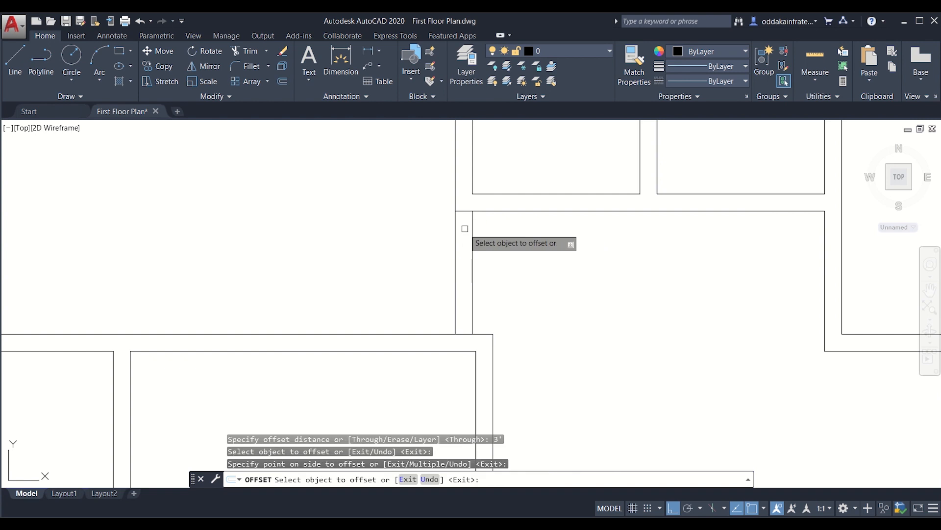
{"action": "key", "text": "Escape"}
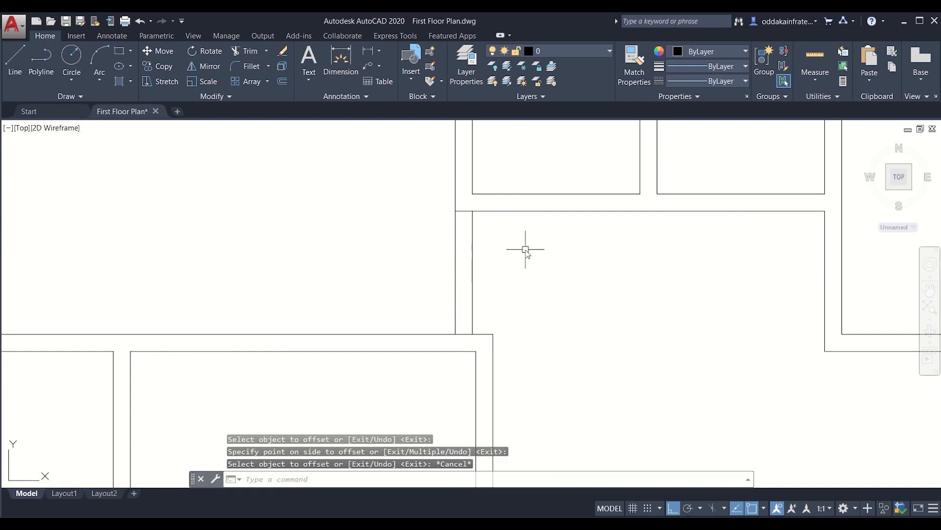
Step: Trim the bedroom wall between the door opening marks and erase the leftover wall-face segment
{"action": "type", "text": "tr"}
{"action": "key", "text": "Return"}
{"action": "key", "text": "Return"}
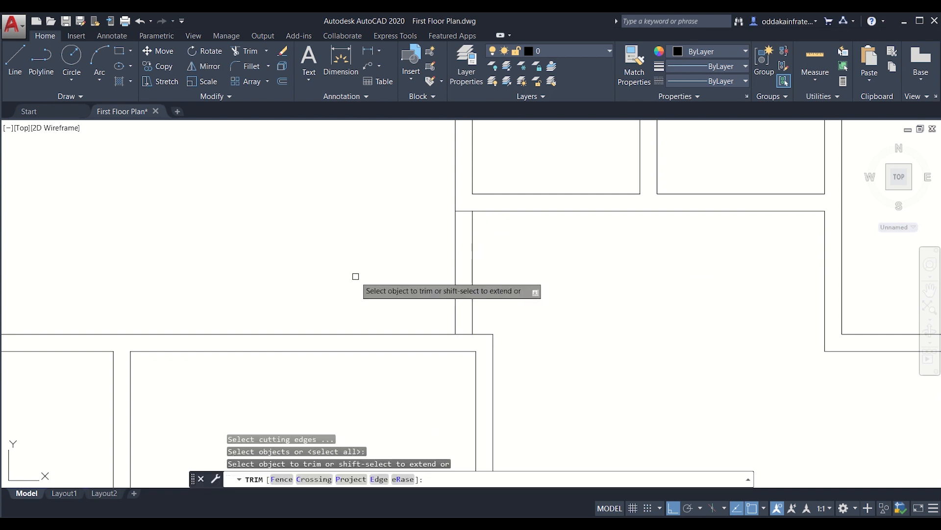
{"action": "left_click", "coordinate": [397, 276]}
{"action": "left_click", "coordinate": [551, 283]}
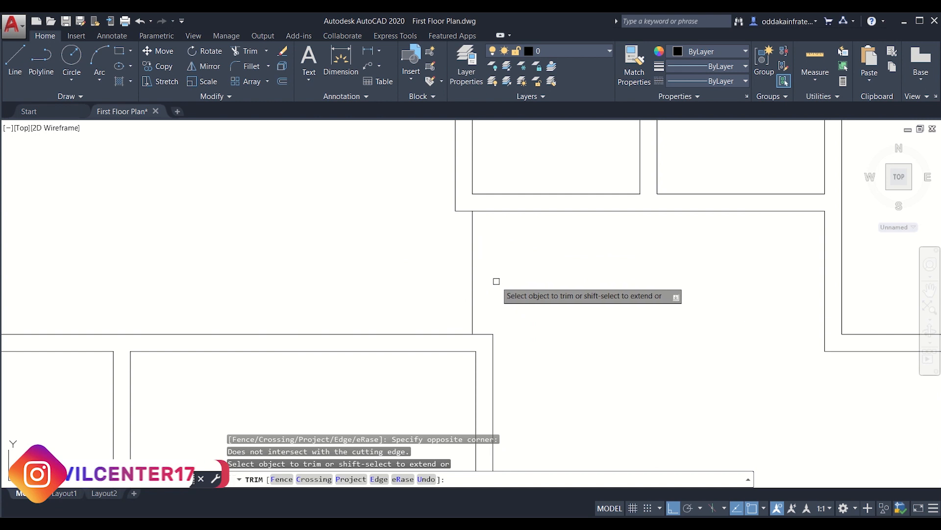
{"action": "key", "text": "Escape"}
{"action": "left_click", "coordinate": [474, 284]}
{"action": "key", "text": "Delete"}
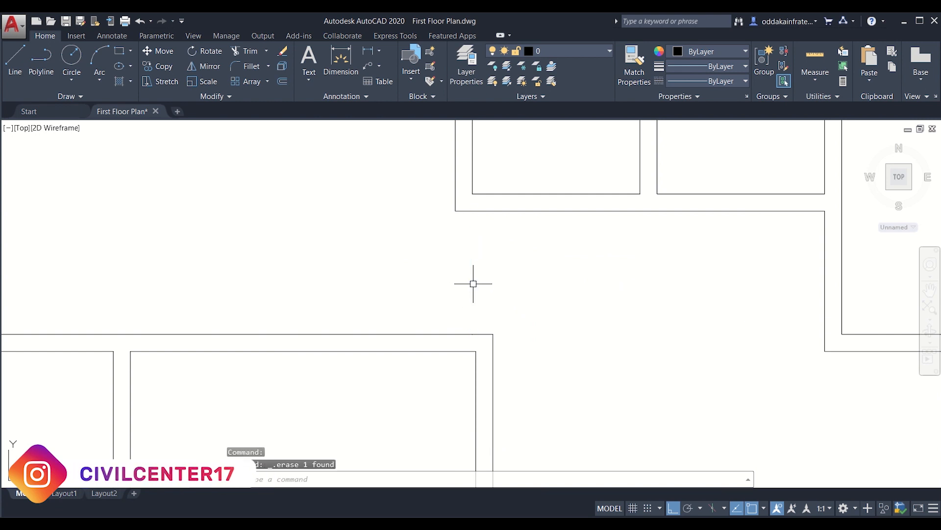
{"action": "scroll", "coordinate": [473, 285], "scroll_direction": "down", "scroll_amount": 3}
{"action": "scroll", "coordinate": [472, 287], "scroll_direction": "down", "scroll_amount": 4}
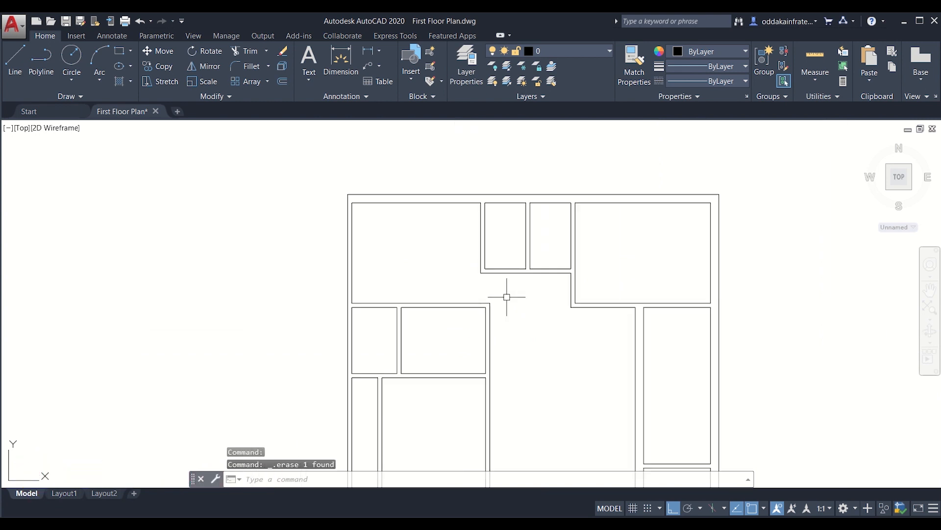
{"action": "middle_click_drag", "start_coordinate": [529, 304], "coordinate": [494, 300]}
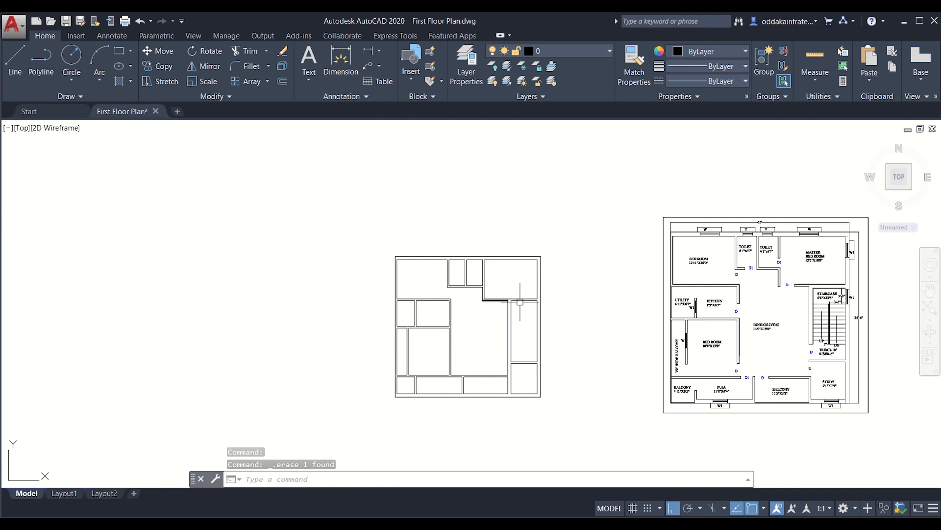
Step: Examine the reference plan around the two toilets for the positions of the D1 door openings
{"action": "scroll", "coordinate": [768, 260], "scroll_direction": "up", "scroll_amount": 5}
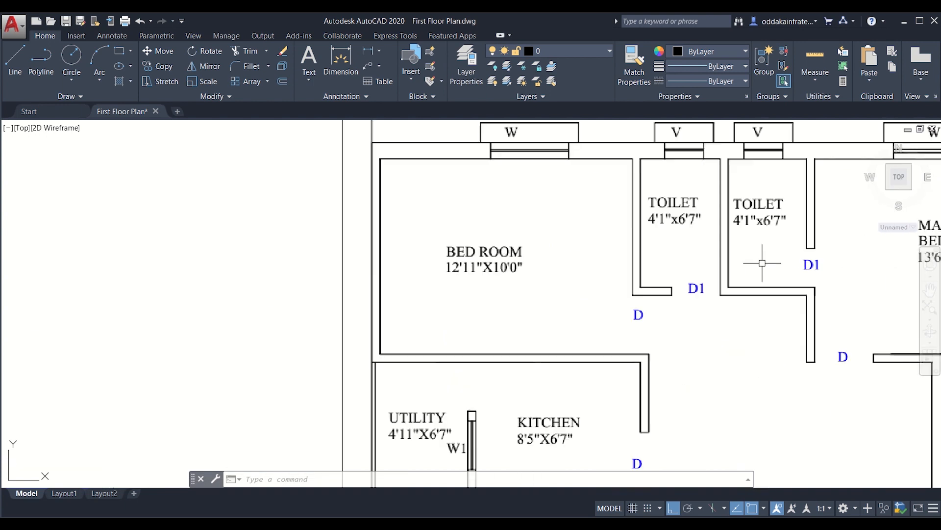
{"action": "scroll", "coordinate": [761, 263], "scroll_direction": "down", "scroll_amount": 6}
{"action": "scroll", "coordinate": [695, 287], "scroll_direction": "up", "scroll_amount": 6}
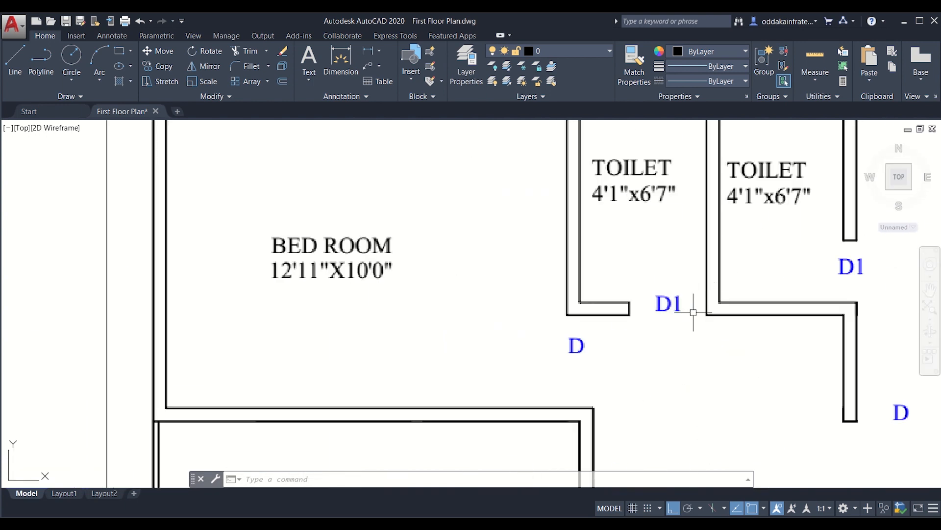
{"action": "scroll", "coordinate": [694, 312], "scroll_direction": "up", "scroll_amount": 2}
{"action": "scroll", "coordinate": [694, 313], "scroll_direction": "down", "scroll_amount": 6}
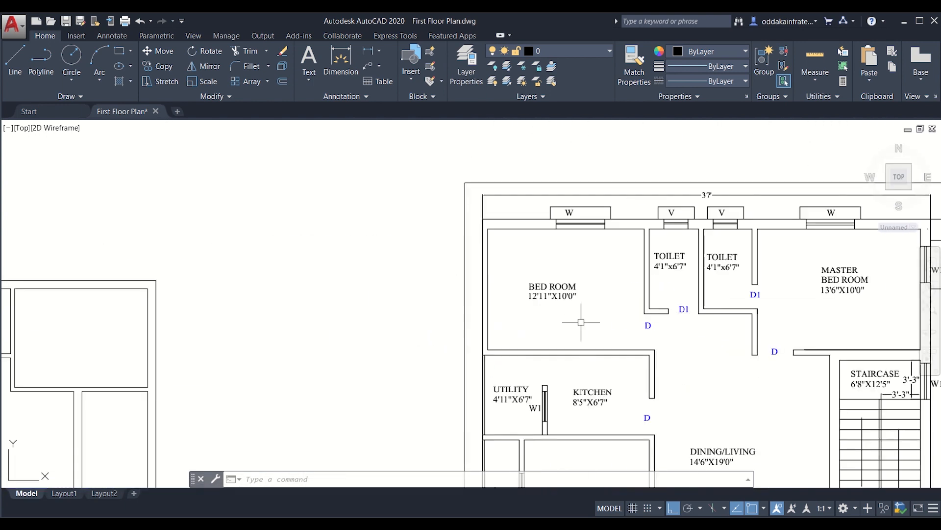
{"action": "scroll", "coordinate": [558, 324], "scroll_direction": "down", "scroll_amount": 3}
Step: Draw a short line across the left toilet's lower wall at its right end, joining both wall faces
{"action": "middle_click_drag", "start_coordinate": [327, 337], "coordinate": [404, 340]}
{"action": "scroll", "coordinate": [391, 342], "scroll_direction": "up", "scroll_amount": 6}
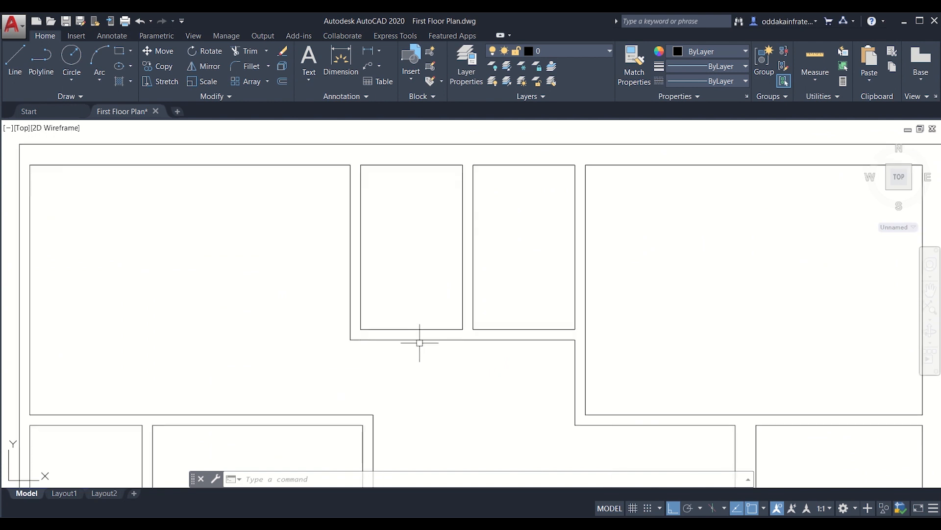
{"action": "left_click", "coordinate": [15, 61]}
{"action": "scroll", "coordinate": [398, 326], "scroll_direction": "up", "scroll_amount": 2}
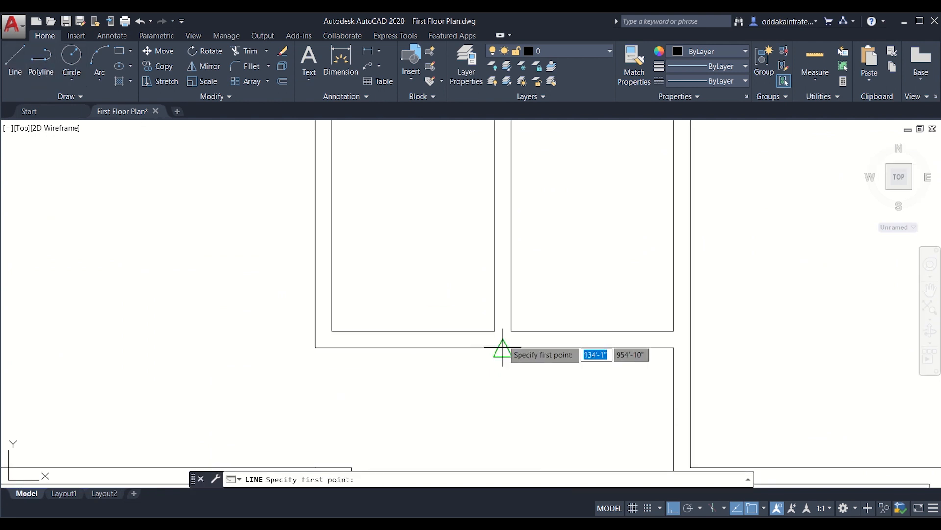
{"action": "left_click", "coordinate": [495, 331]}
{"action": "left_click", "coordinate": [495, 347]}
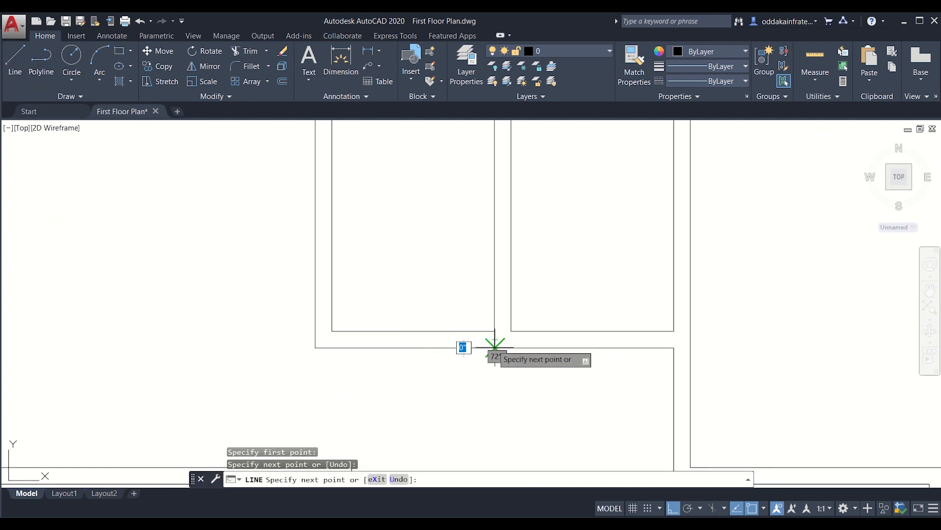
{"action": "key", "text": "Escape"}
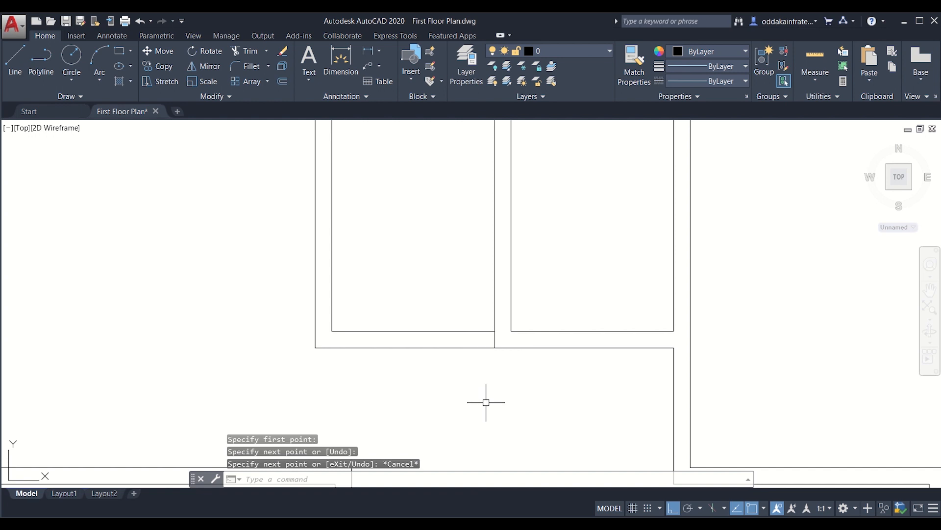
Step: Offset the short line across the left toilet's lower wall 2'6" to the left to mark the door width
{"action": "type", "text": "o"}
{"action": "key", "text": "Return"}
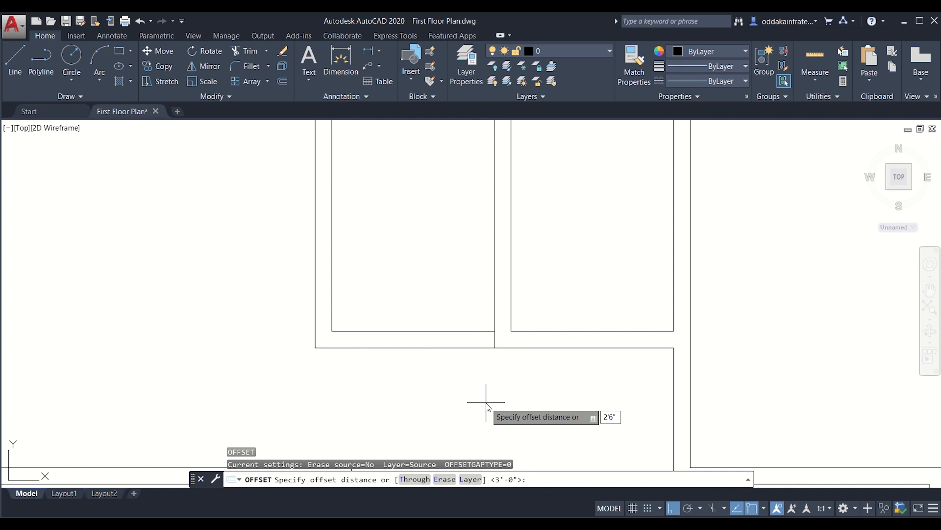
{"action": "key", "text": "Return"}
{"action": "left_click", "coordinate": [494, 338]}
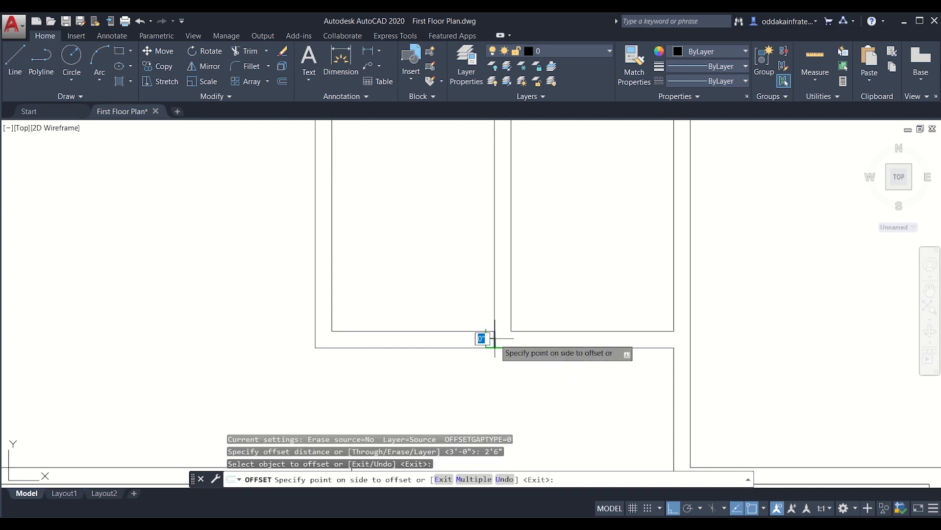
{"action": "left_click", "coordinate": [490, 338]}
{"action": "key", "text": "Escape"}
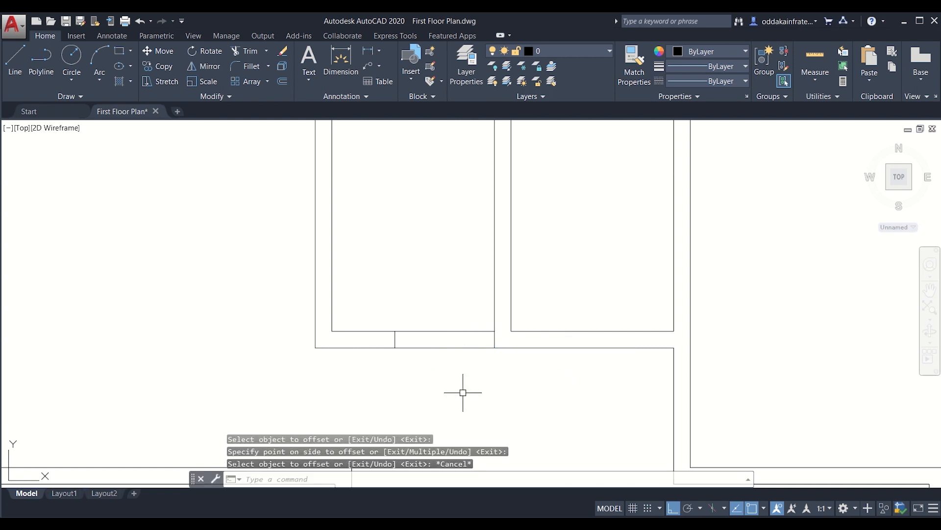
Step: Trim both faces of the left toilet's lower wall between the two door marks
{"action": "type", "text": "tr"}
{"action": "key", "text": "Return"}
{"action": "key", "text": "Return"}
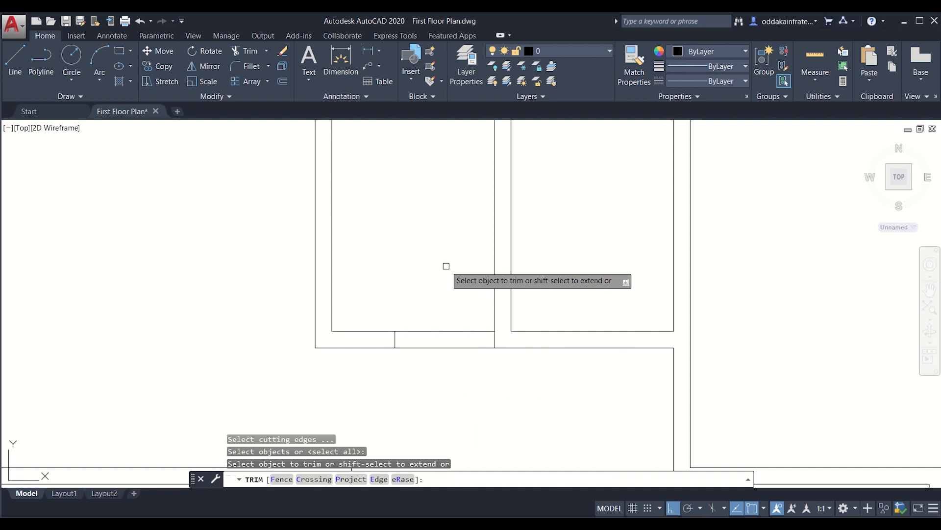
{"action": "left_click", "coordinate": [440, 280]}
{"action": "left_click", "coordinate": [451, 348]}
Step: Draw a short line across the right toilet's right wall at its lower end, joining both wall faces
{"action": "scroll", "coordinate": [456, 390], "scroll_direction": "down", "scroll_amount": 5}
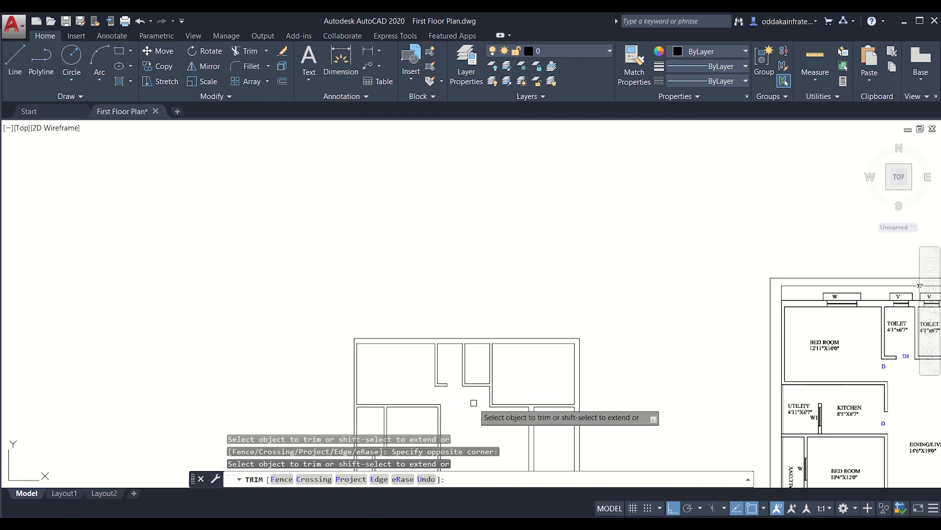
{"action": "middle_click_drag", "start_coordinate": [473, 398], "coordinate": [385, 369]}
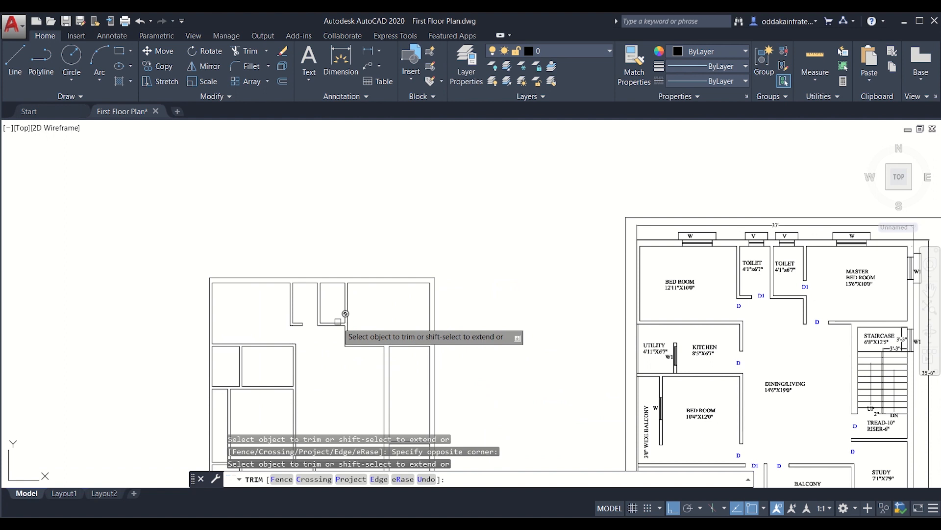
{"action": "scroll", "coordinate": [338, 321], "scroll_direction": "up", "scroll_amount": 6}
{"action": "scroll", "coordinate": [338, 321], "scroll_direction": "up", "scroll_amount": 2}
{"action": "left_click", "coordinate": [14, 60]}
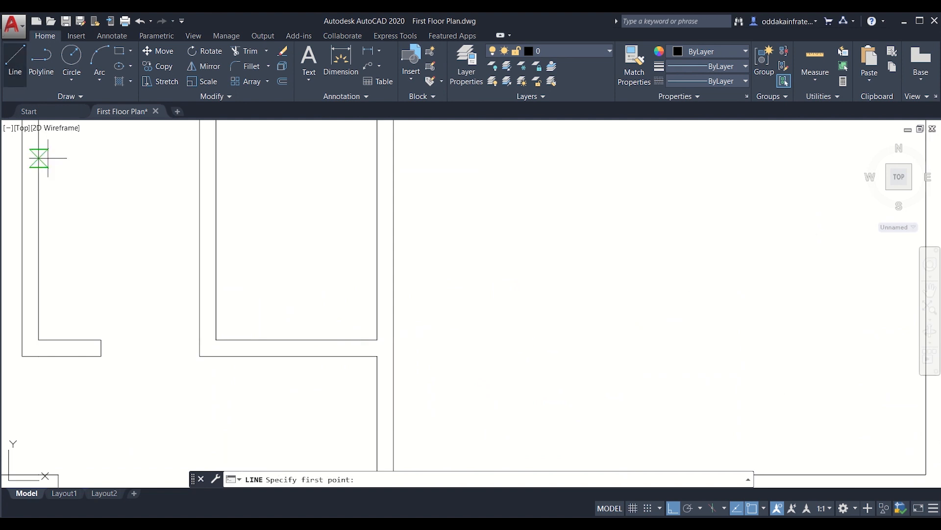
{"action": "left_click", "coordinate": [377, 339]}
{"action": "left_click", "coordinate": [393, 339]}
{"action": "key", "text": "Escape"}
{"action": "key", "text": "Escape"}
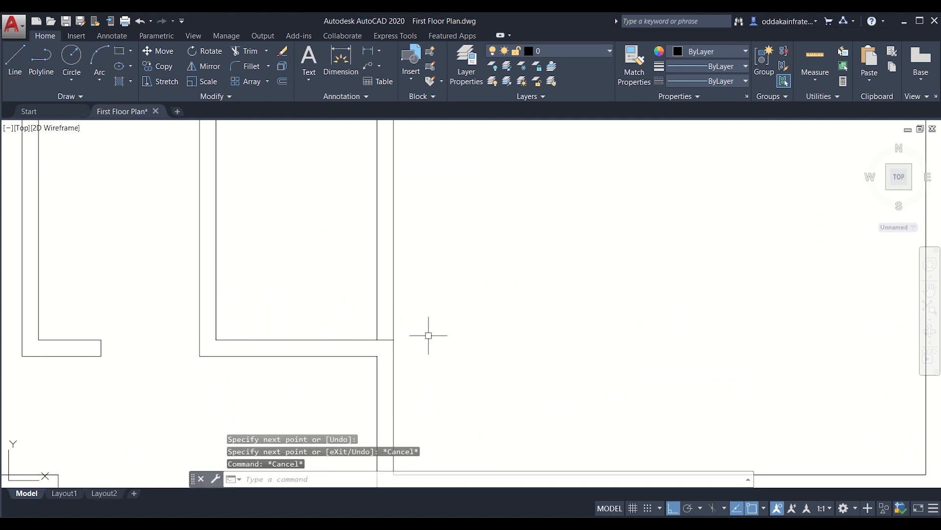
Step: Offset the short line across the right toilet's right wall 2'-6" upward to mark the door width
{"action": "type", "text": "o"}
{"action": "key", "text": "Return"}
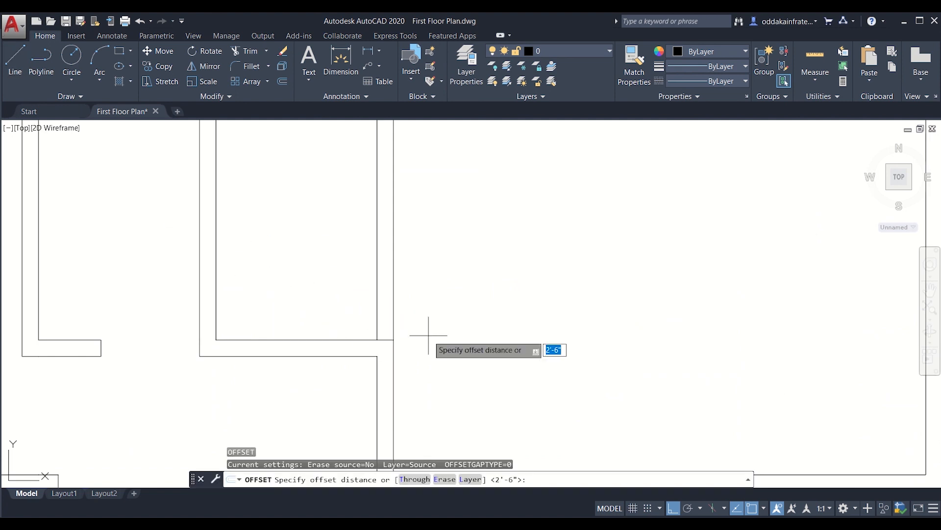
{"action": "key", "text": "Return"}
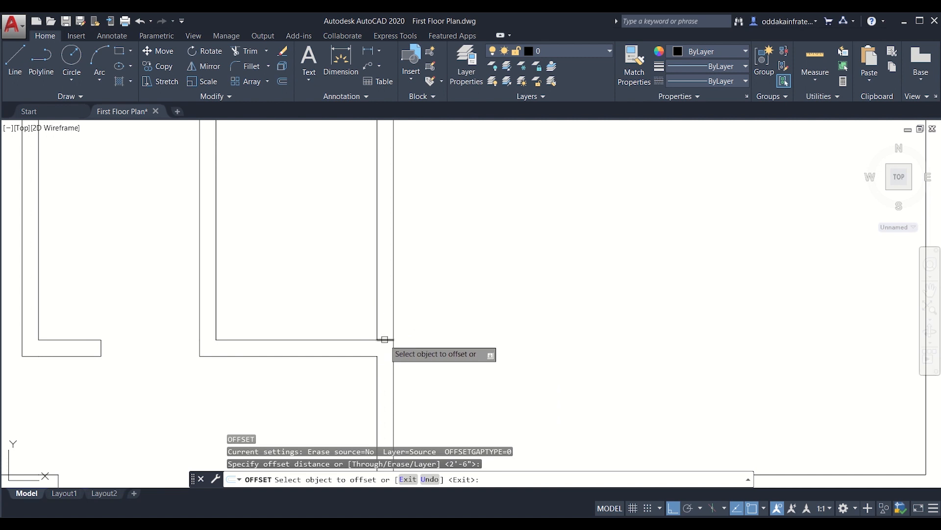
{"action": "left_click", "coordinate": [385, 339]}
{"action": "left_click", "coordinate": [392, 276]}
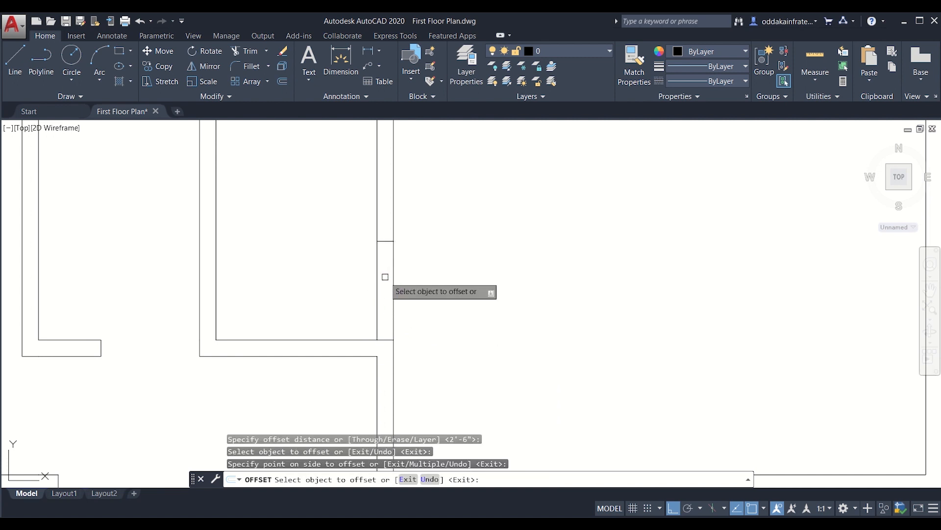
{"action": "key", "text": "Escape"}
Step: Trim both faces of the right toilet's right wall between the two door marks
{"action": "type", "text": "t"}
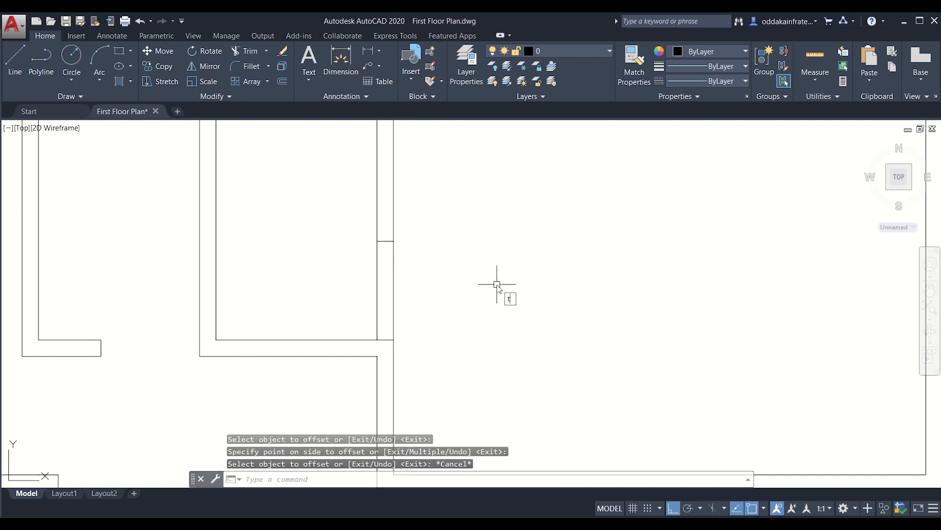
{"action": "type", "text": "e cor"}
{"action": "key", "text": "Return"}
{"action": "left_click", "coordinate": [482, 288]}
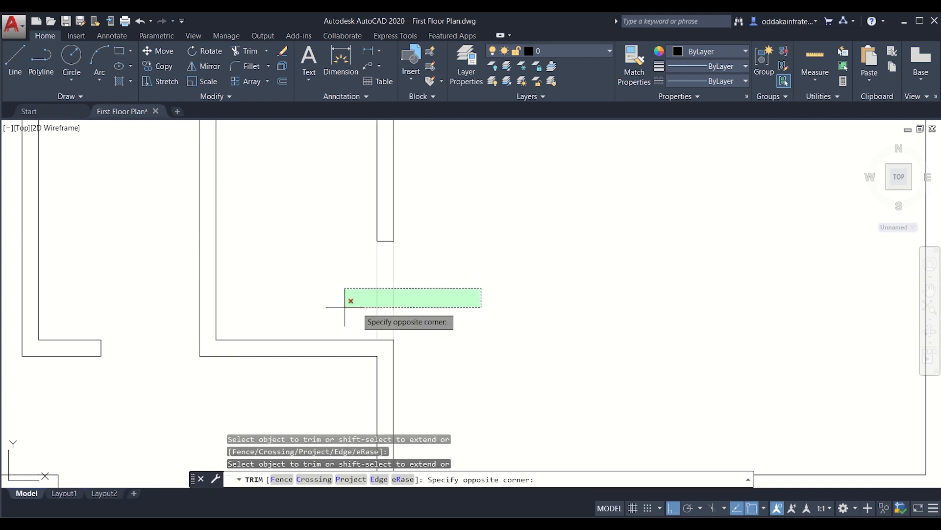
{"action": "left_click", "coordinate": [344, 307]}
Step: Draw a short line across the master bedroom's lower wall at its left end, joining both wall faces
{"action": "scroll", "coordinate": [292, 296], "scroll_direction": "down", "scroll_amount": 5}
{"action": "scroll", "coordinate": [345, 300], "scroll_direction": "down", "scroll_amount": 2}
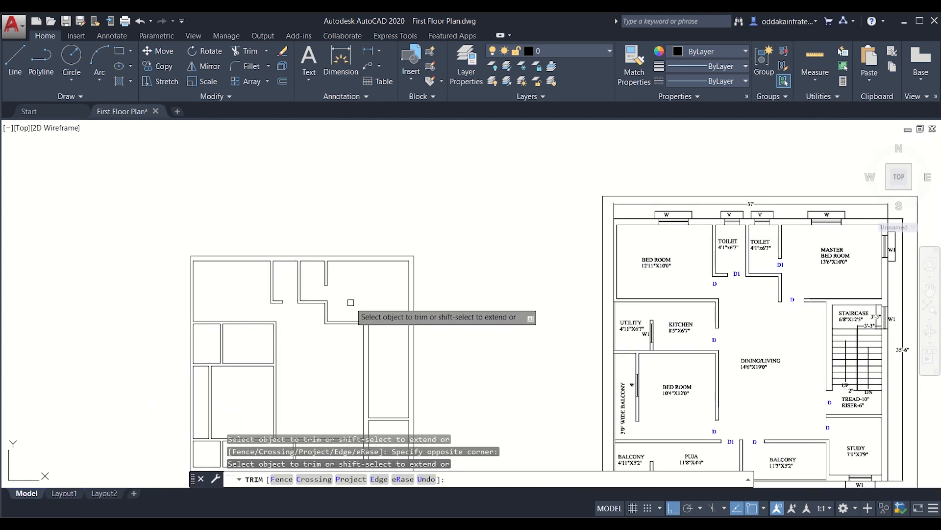
{"action": "middle_click_drag", "start_coordinate": [350, 302], "coordinate": [230, 284]}
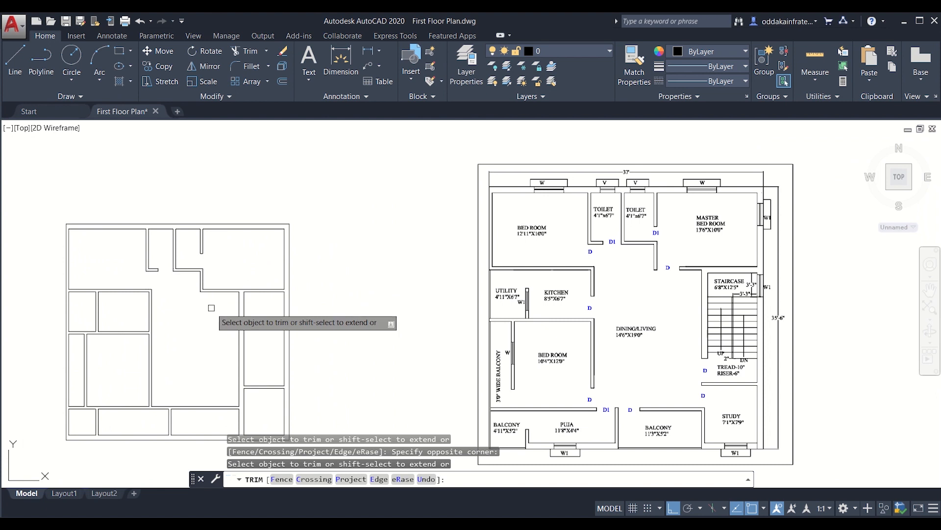
{"action": "scroll", "coordinate": [197, 289], "scroll_direction": "up", "scroll_amount": 2}
{"action": "scroll", "coordinate": [197, 290], "scroll_direction": "up", "scroll_amount": 6}
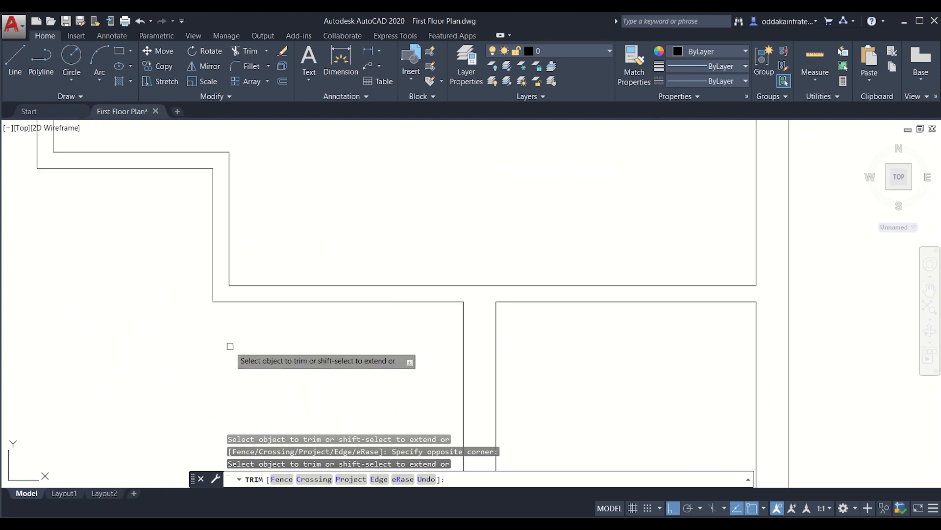
{"action": "key", "text": "Escape"}
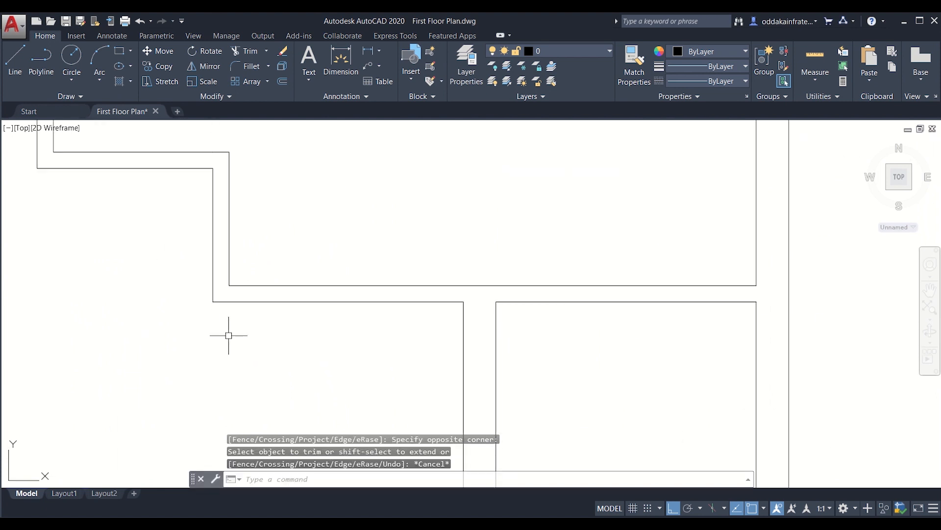
{"action": "left_click", "coordinate": [17, 73]}
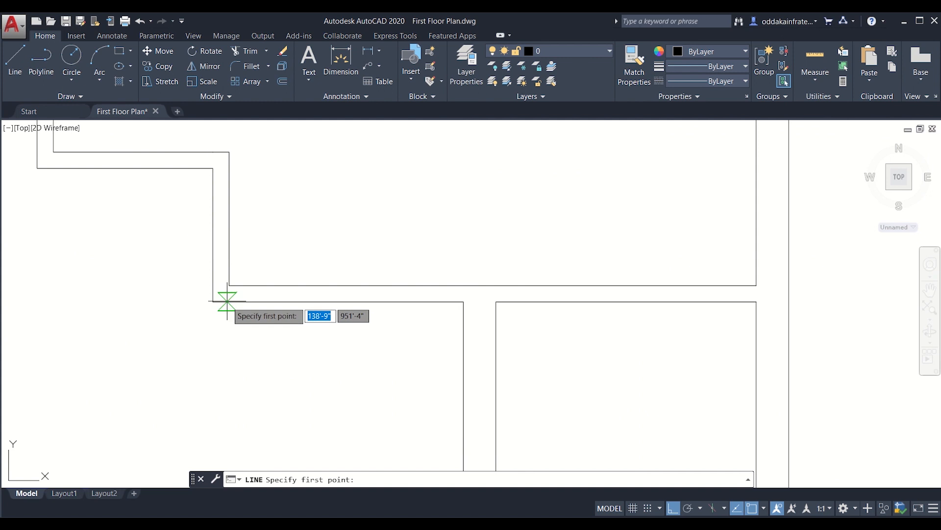
{"action": "left_click", "coordinate": [229, 285]}
{"action": "left_click", "coordinate": [229, 301]}
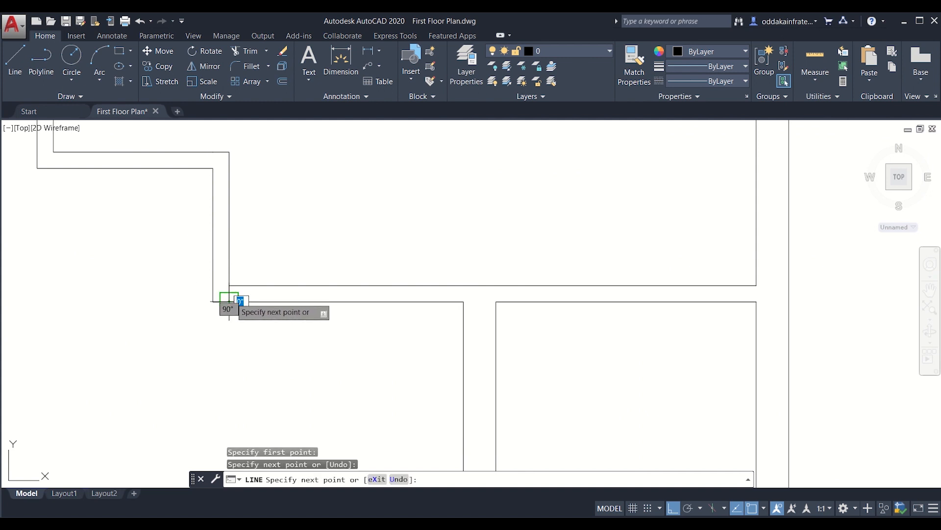
{"action": "key", "text": "Escape"}
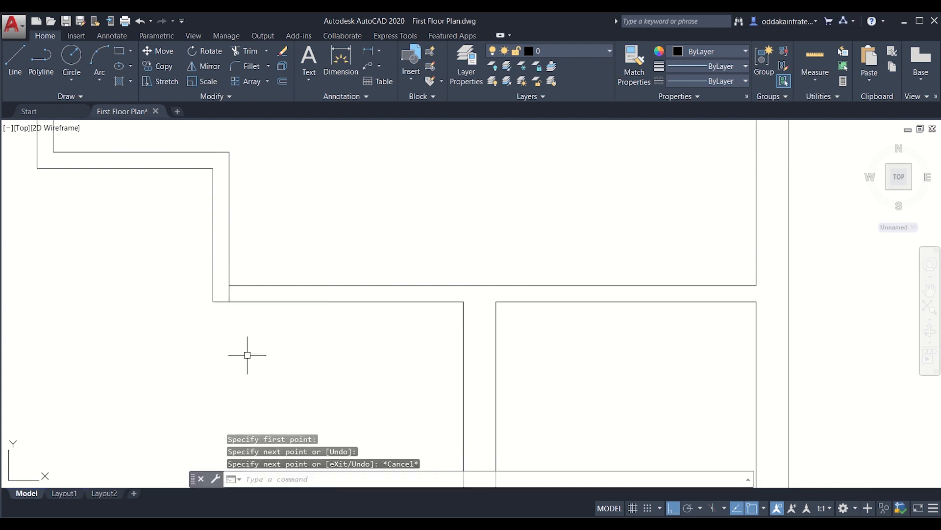
Step: Offset the short line across the master bedroom's lower wall 3' to the right to mark the door width
{"action": "type", "text": "O"}
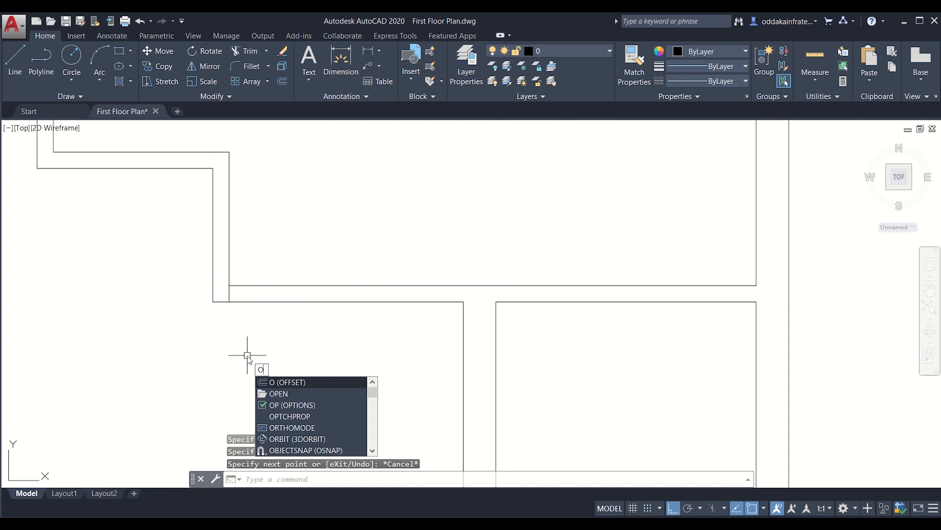
{"action": "key", "text": "Return"}
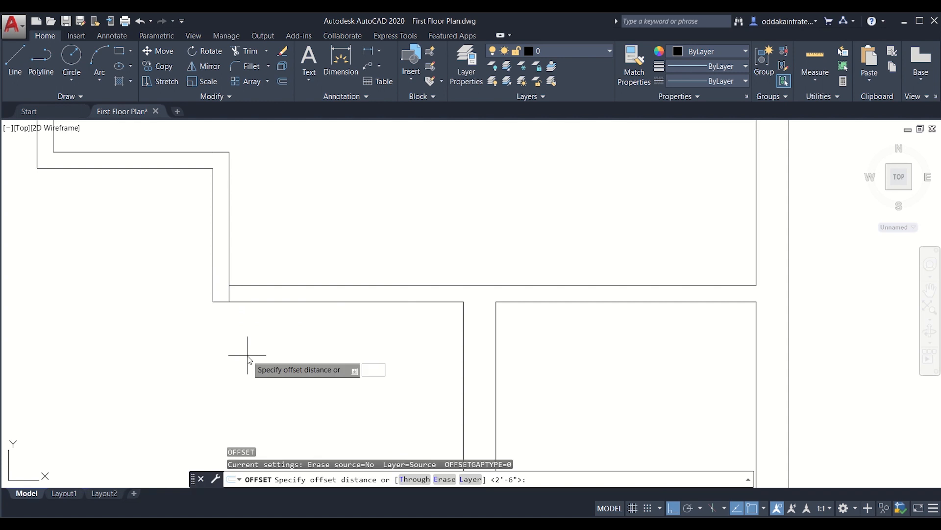
{"action": "type", "text": "3'"}
{"action": "key", "text": "Return"}
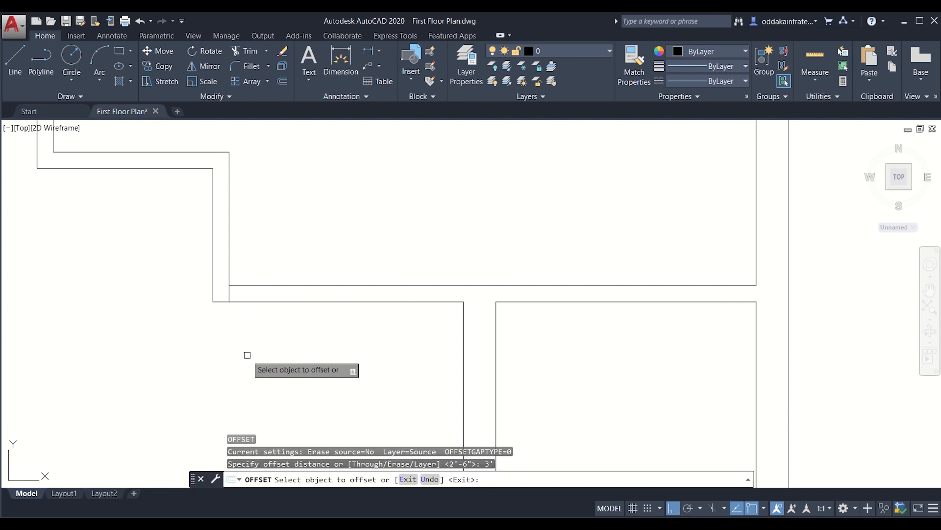
{"action": "left_click", "coordinate": [229, 294]}
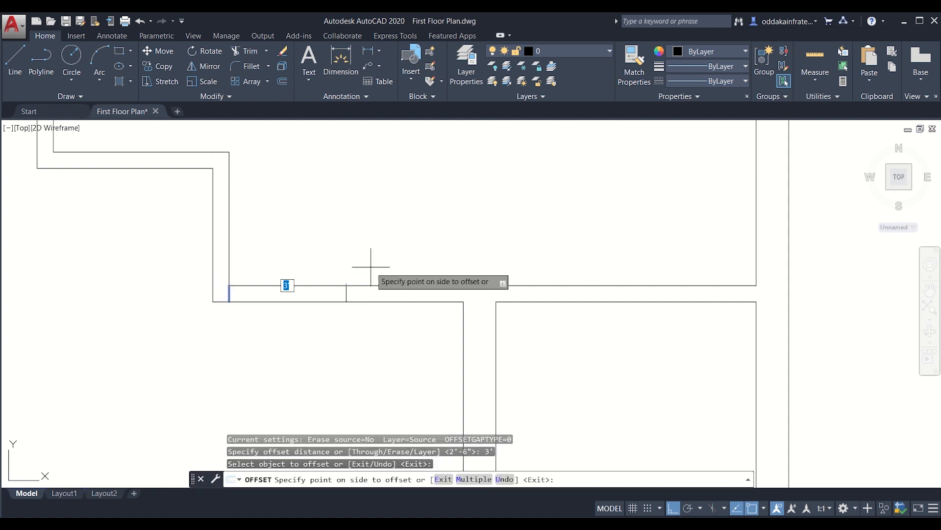
{"action": "left_click", "coordinate": [363, 276]}
{"action": "key", "text": "Escape"}
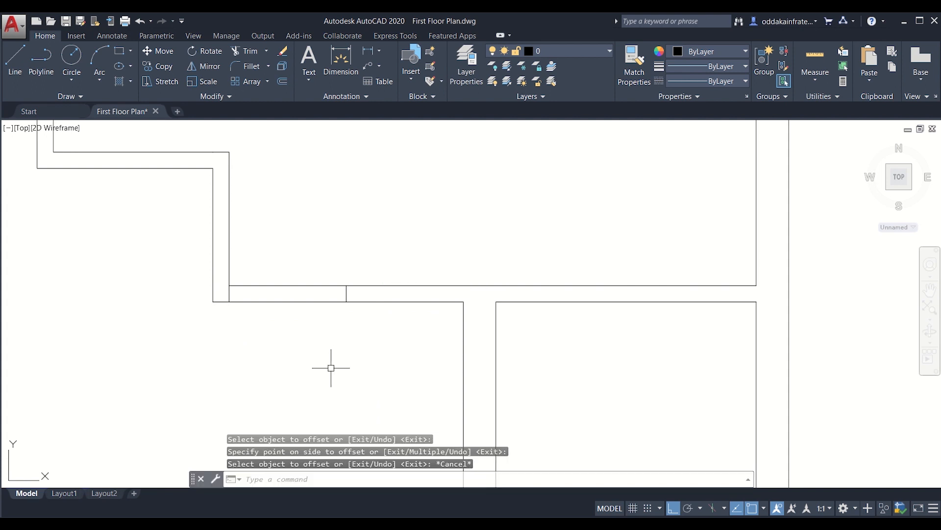
Step: Trim both faces of the master bedroom's lower wall between the two door marks
{"action": "key", "text": "Return"}
{"action": "key", "text": "Return"}
{"action": "left_click", "coordinate": [302, 365]}
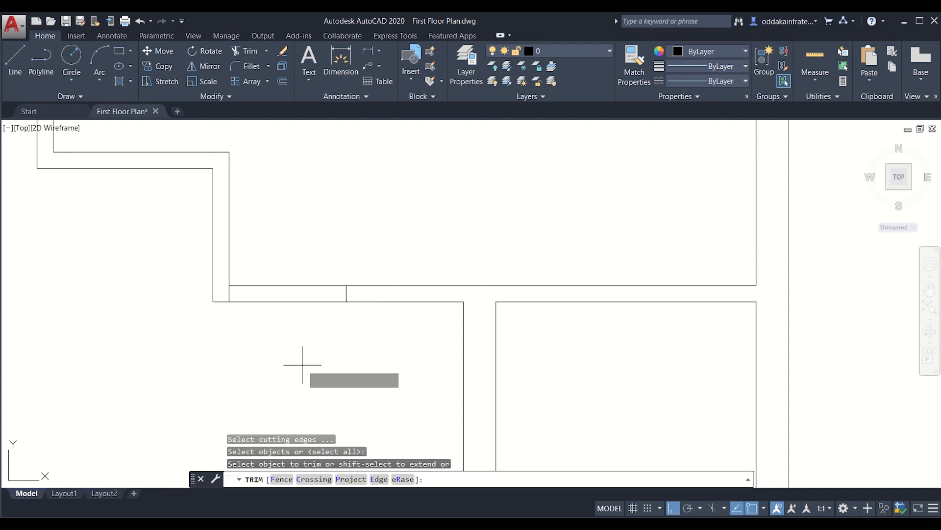
{"action": "left_click", "coordinate": [293, 226]}
{"action": "scroll", "coordinate": [293, 226], "scroll_direction": "down", "scroll_amount": 2}
{"action": "scroll", "coordinate": [289, 245], "scroll_direction": "down", "scroll_amount": 5}
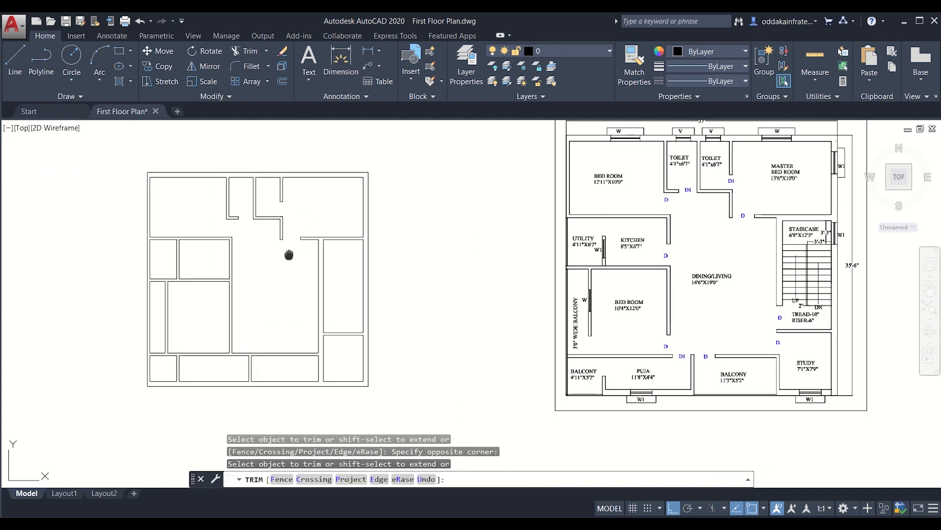
{"action": "scroll", "coordinate": [278, 266], "scroll_direction": "up", "scroll_amount": 1}
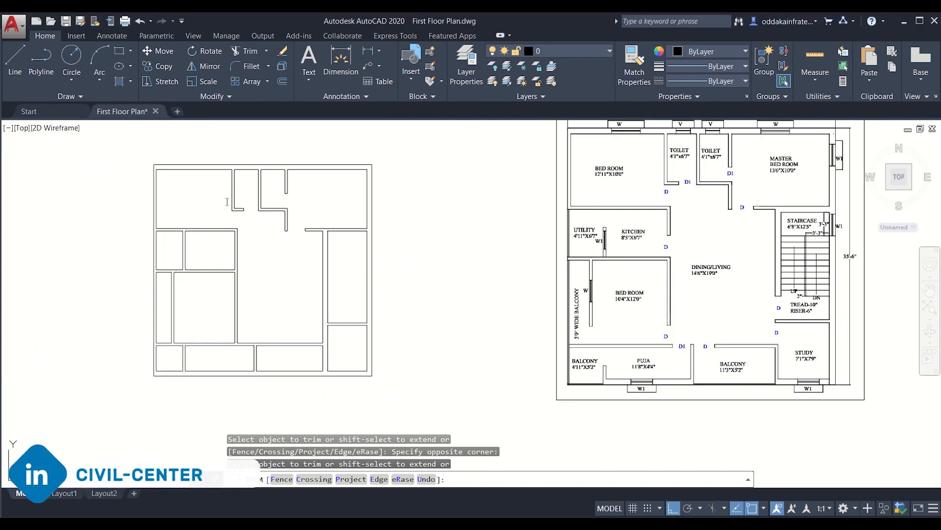
Step: Draw a short line across the kitchen's right wall, from the kitchen's lower-right inner corner straight to the dining-side face
{"action": "left_click", "coordinate": [15, 62]}
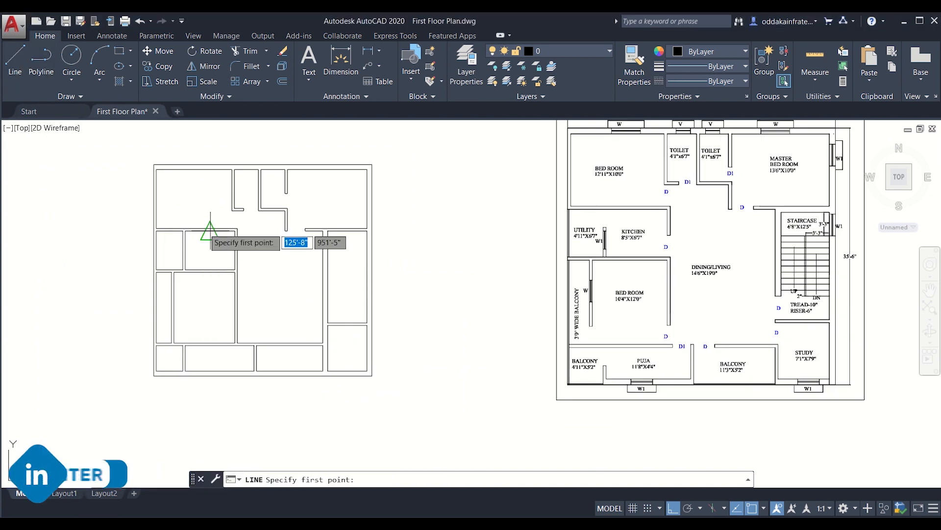
{"action": "scroll", "coordinate": [211, 237], "scroll_direction": "up", "scroll_amount": 3}
{"action": "scroll", "coordinate": [206, 267], "scroll_direction": "down", "scroll_amount": 1}
{"action": "scroll", "coordinate": [216, 263], "scroll_direction": "down", "scroll_amount": 2}
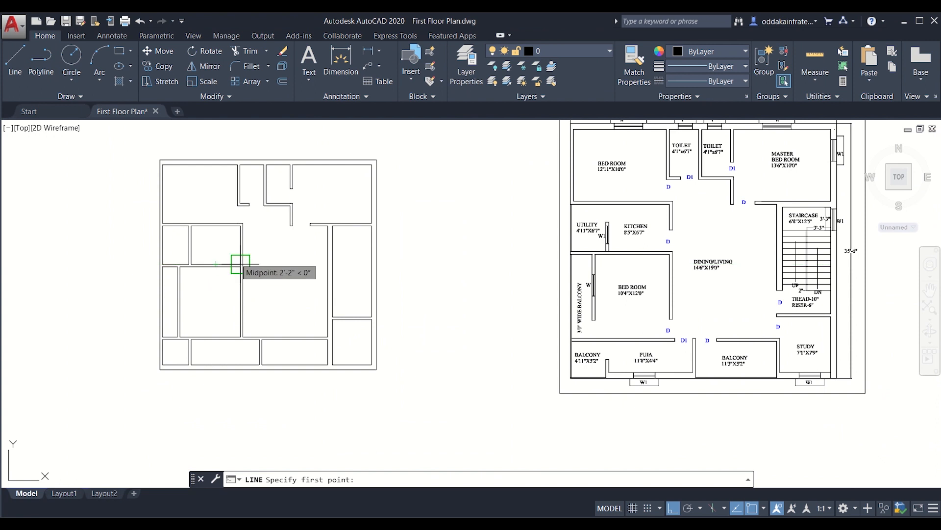
{"action": "scroll", "coordinate": [215, 262], "scroll_direction": "up", "scroll_amount": 2}
{"action": "scroll", "coordinate": [216, 263], "scroll_direction": "up", "scroll_amount": 2}
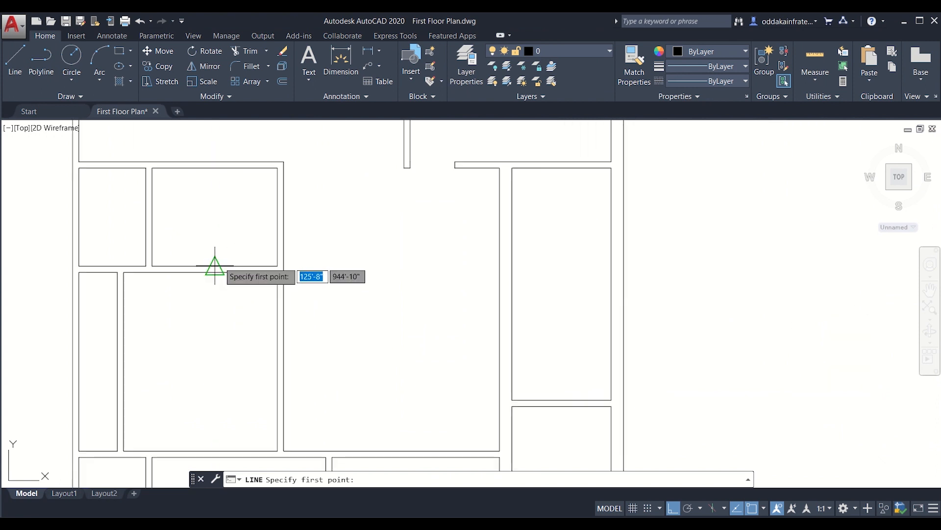
{"action": "left_click", "coordinate": [277, 265]}
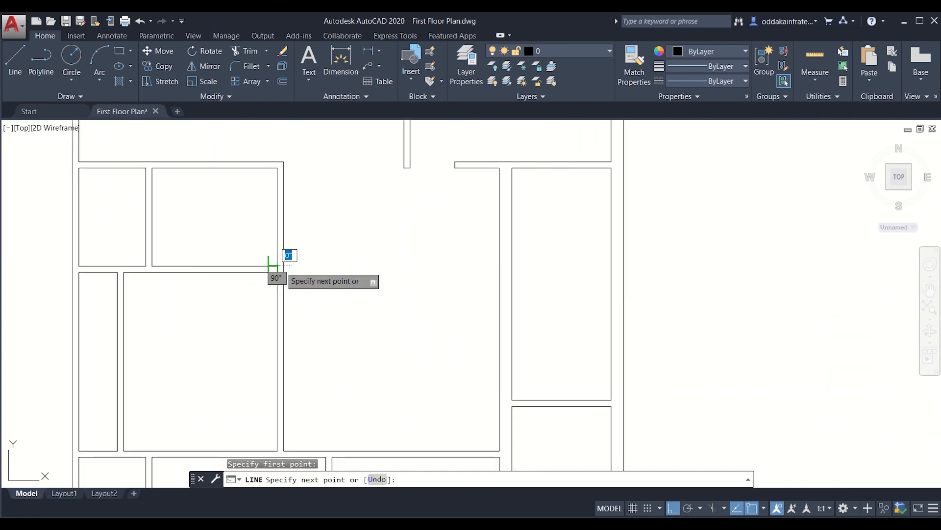
{"action": "left_click", "coordinate": [275, 266]}
{"action": "scroll", "coordinate": [277, 267], "scroll_direction": "up", "scroll_amount": 5}
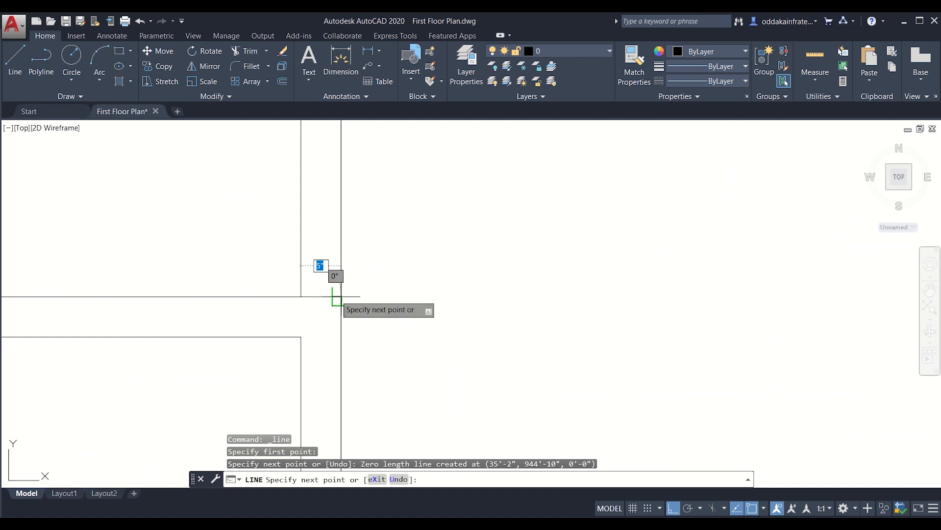
{"action": "left_click", "coordinate": [342, 296]}
{"action": "key", "text": "Escape"}
{"action": "scroll", "coordinate": [342, 294], "scroll_direction": "down", "scroll_amount": 5}
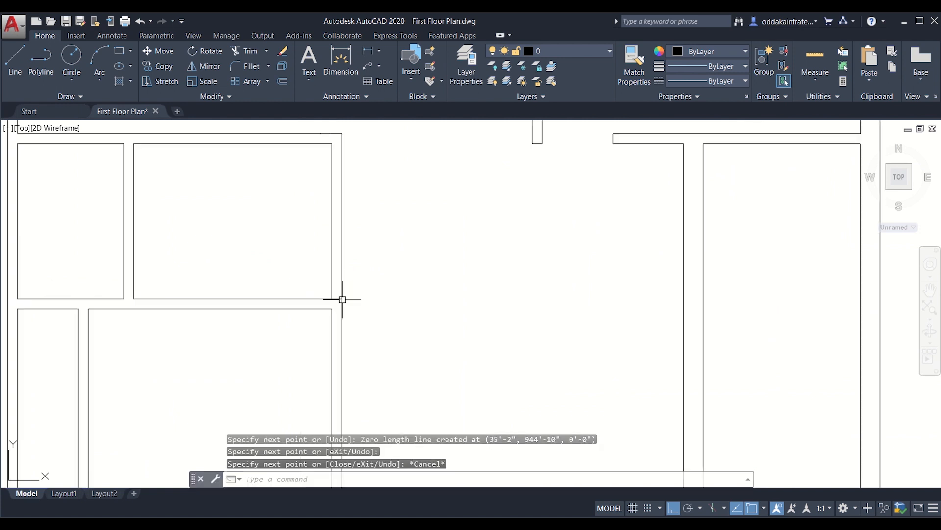
Step: Draw a short line across the upper end of the wall between the utility and the kitchen, joining both faces
{"action": "middle_click_drag", "start_coordinate": [379, 295], "coordinate": [311, 289]}
{"action": "scroll", "coordinate": [314, 289], "scroll_direction": "down", "scroll_amount": 2}
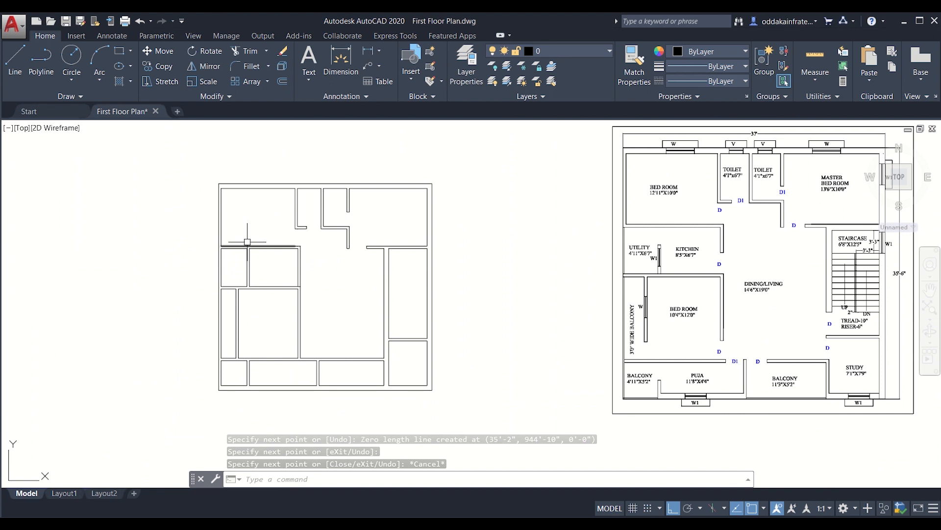
{"action": "scroll", "coordinate": [240, 248], "scroll_direction": "up", "scroll_amount": 2}
{"action": "scroll", "coordinate": [241, 248], "scroll_direction": "up", "scroll_amount": 5}
{"action": "type", "text": "l"}
{"action": "key", "text": "Return"}
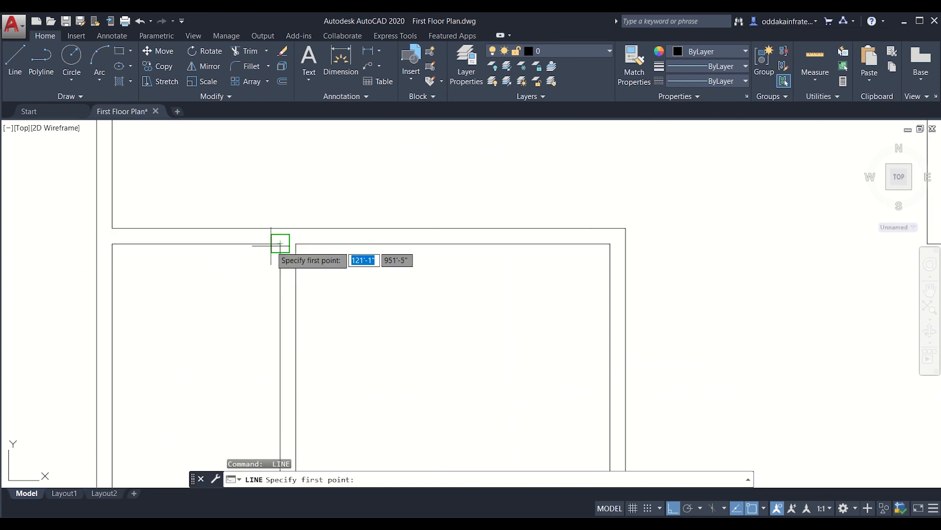
{"action": "left_click", "coordinate": [273, 245]}
{"action": "left_click", "coordinate": [293, 245]}
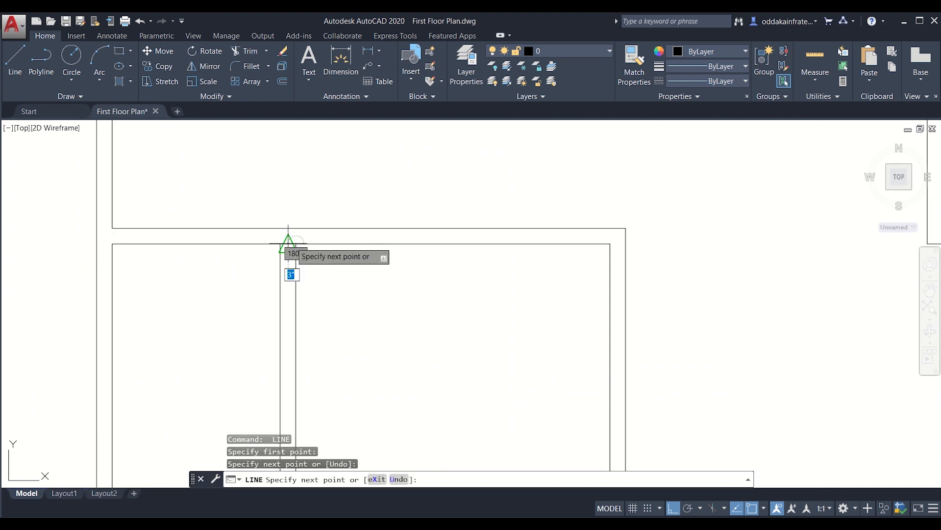
{"action": "key", "text": "Escape"}
{"action": "scroll", "coordinate": [344, 290], "scroll_direction": "down", "scroll_amount": 6}
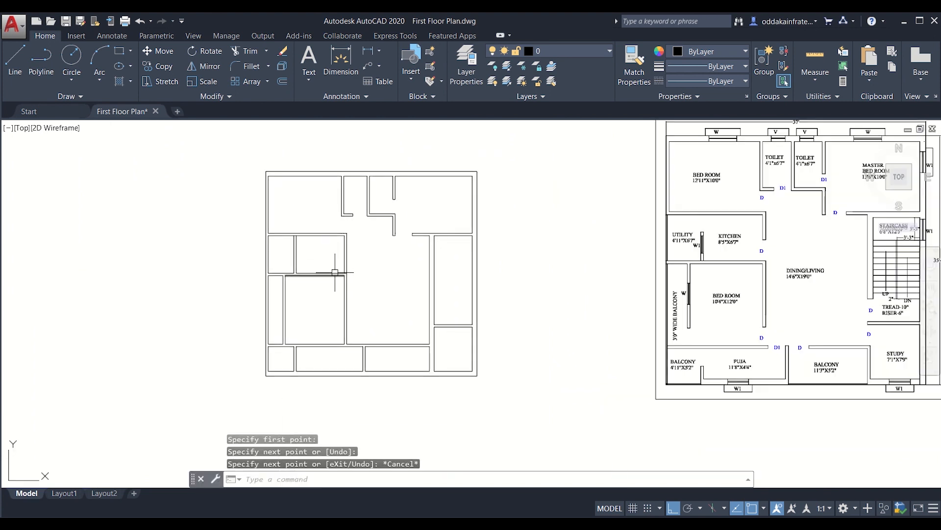
Step: Draw a short line across the lower end of the wall between the wide balcony and the lower bedroom
{"action": "scroll", "coordinate": [294, 319], "scroll_direction": "up", "scroll_amount": 6}
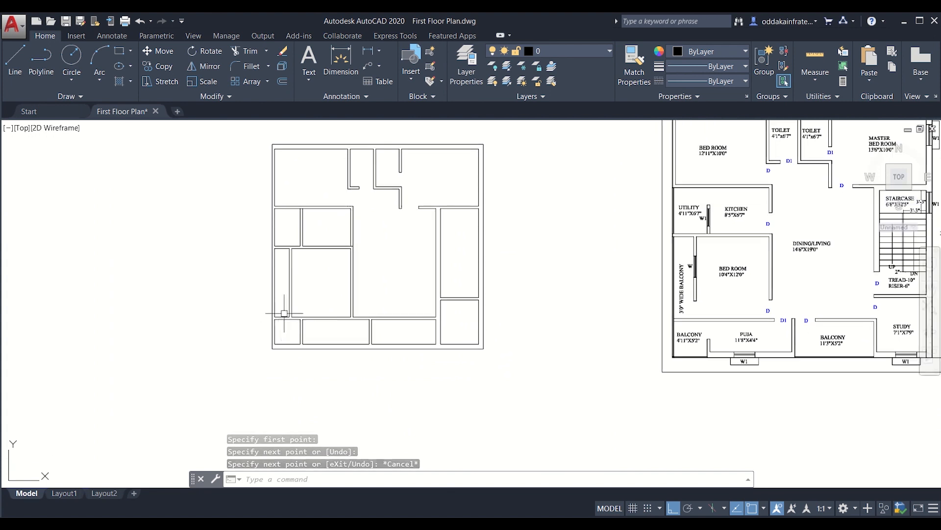
{"action": "key", "text": "space"}
{"action": "left_click", "coordinate": [334, 298]}
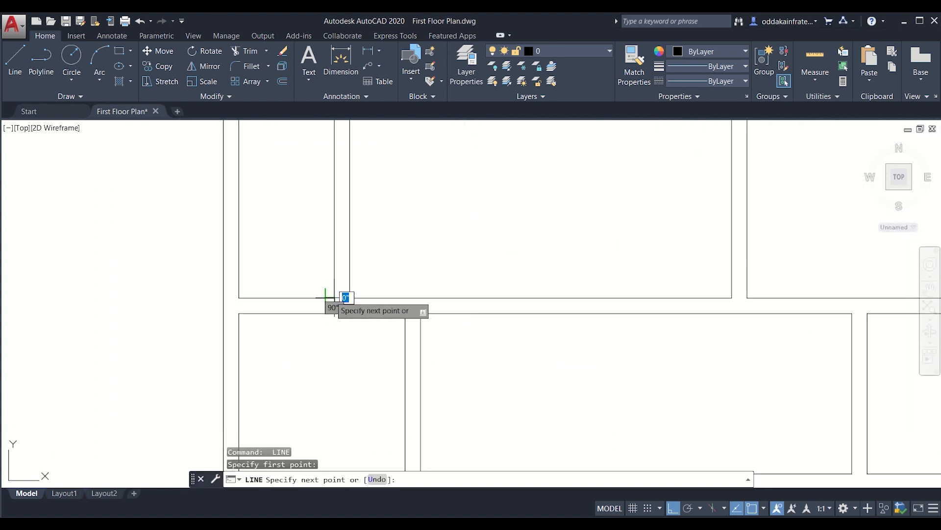
{"action": "left_click", "coordinate": [350, 298]}
{"action": "key", "text": "space"}
{"action": "scroll", "coordinate": [362, 281], "scroll_direction": "down", "scroll_amount": 3}
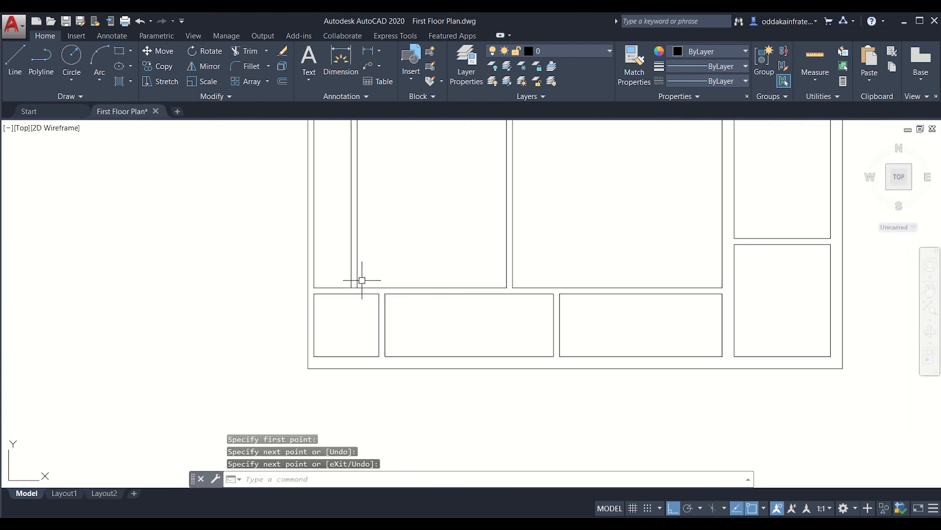
Step: Draw a short line across the lower end of the lower bedroom's right wall, joining both wall faces
{"action": "scroll", "coordinate": [373, 280], "scroll_direction": "down", "scroll_amount": 6}
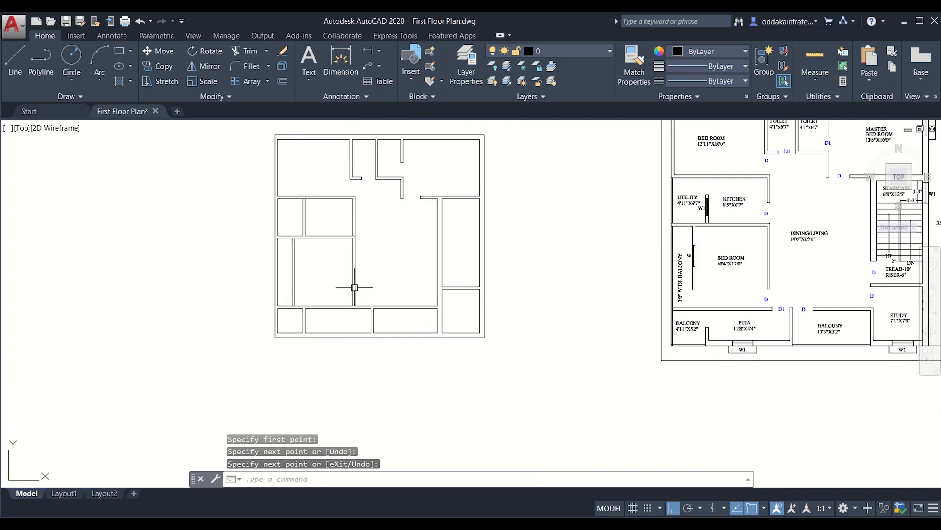
{"action": "middle_click_drag", "start_coordinate": [315, 305], "coordinate": [258, 307]}
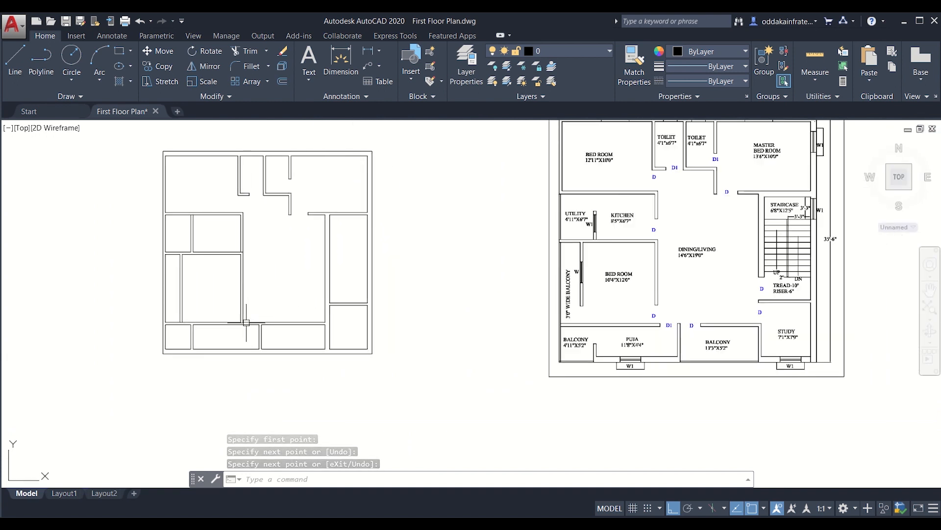
{"action": "scroll", "coordinate": [237, 324], "scroll_direction": "up", "scroll_amount": 7}
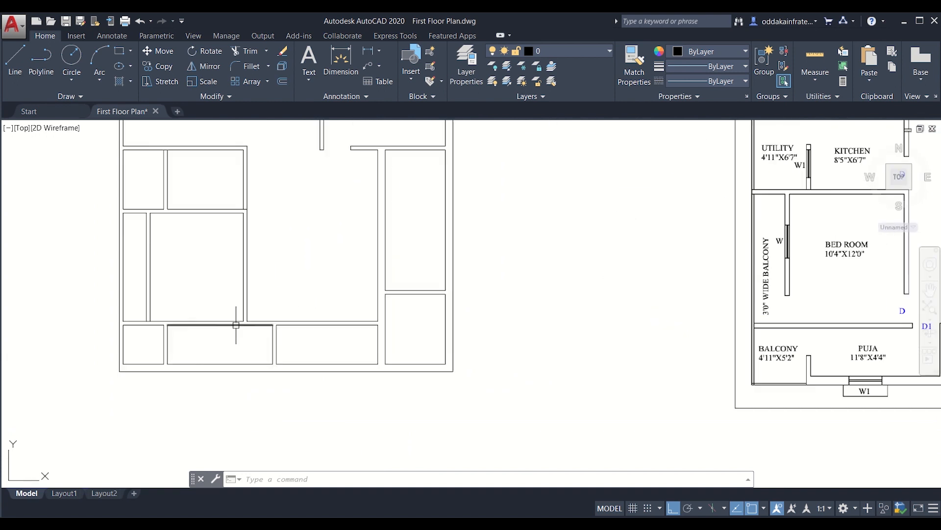
{"action": "type", "text": "l"}
{"action": "key", "text": "Return"}
{"action": "left_click", "coordinate": [264, 309]}
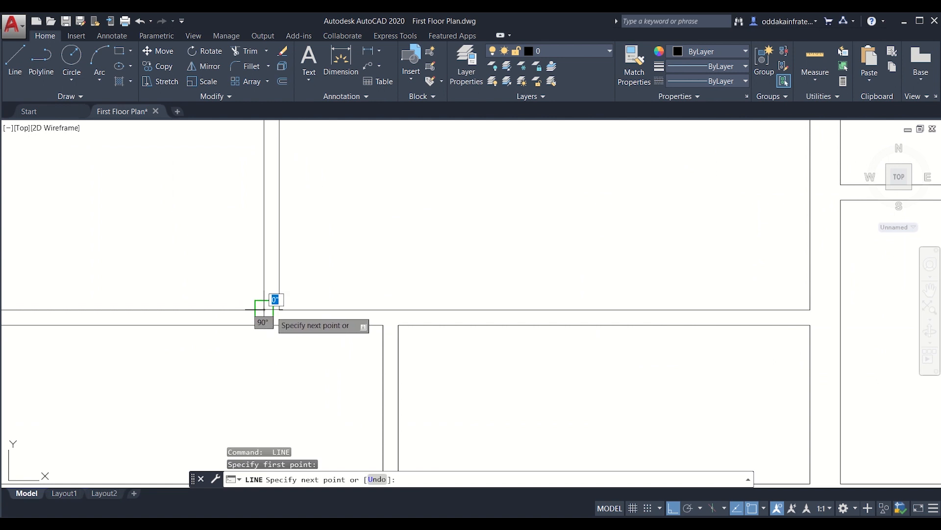
{"action": "left_click", "coordinate": [275, 310]}
{"action": "key", "text": "Return"}
{"action": "scroll", "coordinate": [275, 339], "scroll_direction": "down", "scroll_amount": 8}
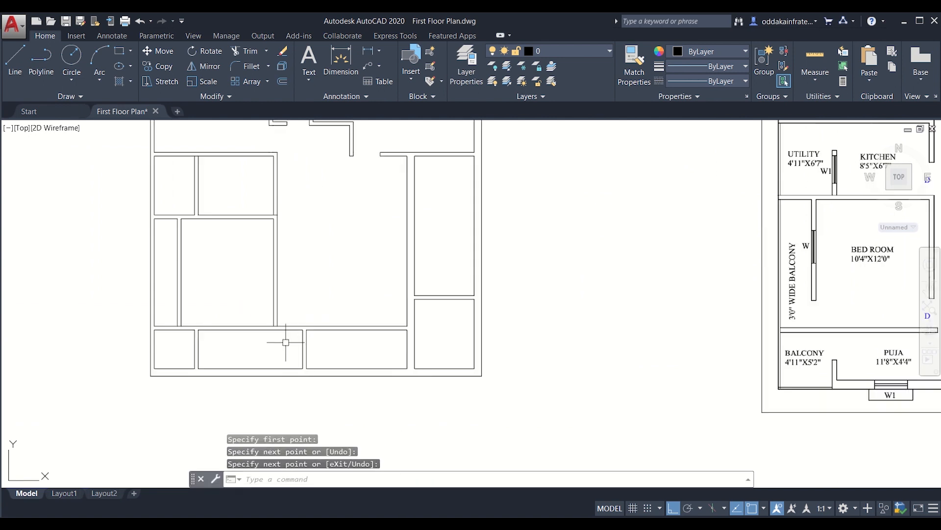
Step: Draw a short line across the upper end of the wall between the left balcony and the puja room
{"action": "middle_click_drag", "start_coordinate": [281, 349], "coordinate": [294, 318]}
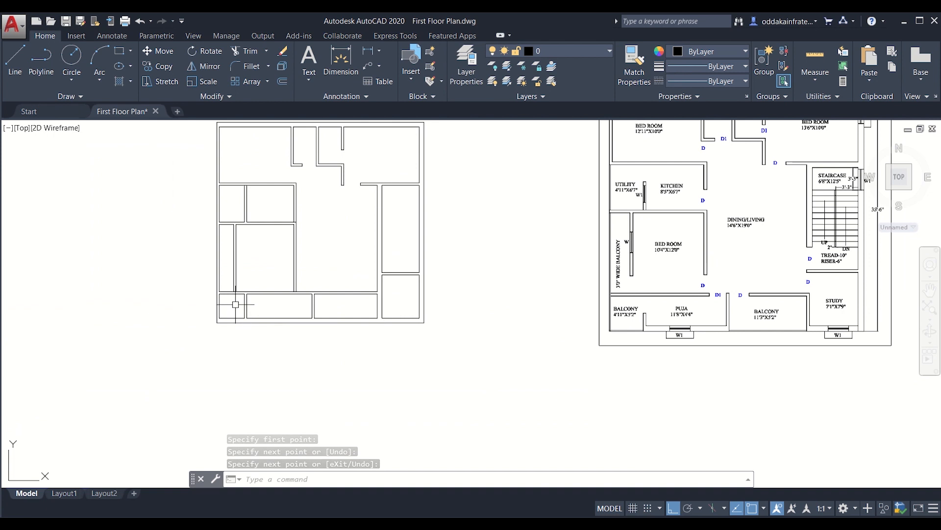
{"action": "scroll", "coordinate": [236, 302], "scroll_direction": "up", "scroll_amount": 6}
{"action": "key", "text": "Return"}
{"action": "left_click", "coordinate": [269, 262]}
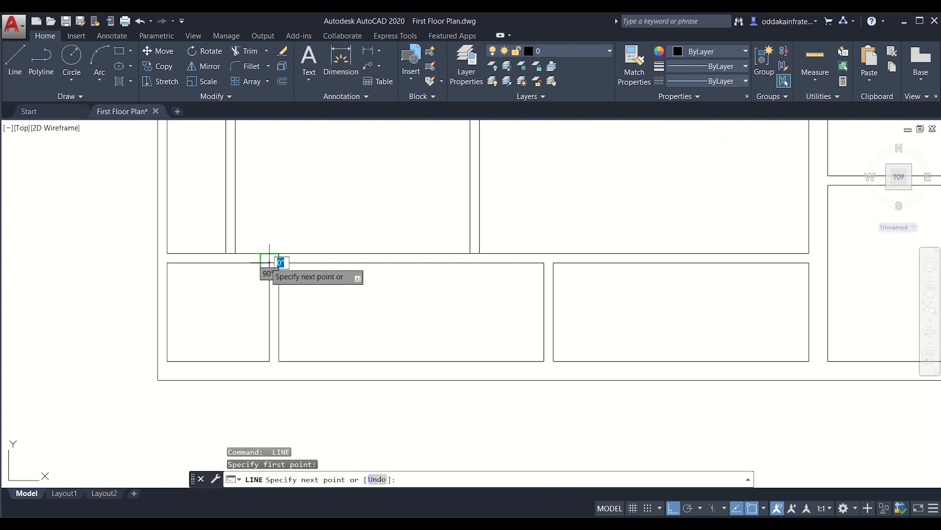
{"action": "left_click", "coordinate": [279, 262]}
{"action": "key", "text": "Return"}
{"action": "scroll", "coordinate": [308, 294], "scroll_direction": "down", "scroll_amount": 6}
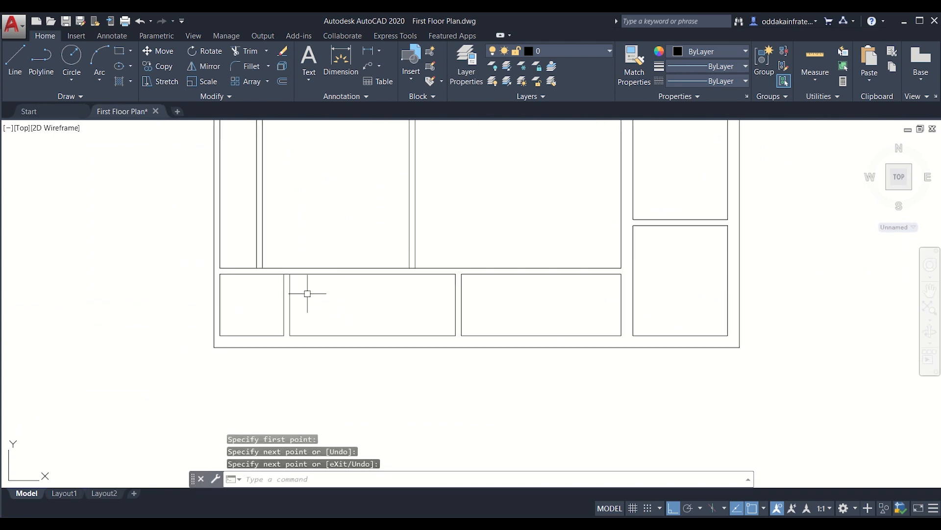
Step: Draw a 5" vertical line across the puja room's upper wall, continuing the dining-side face of the lower bedroom's right wall
{"action": "middle_click_drag", "start_coordinate": [321, 294], "coordinate": [248, 311]}
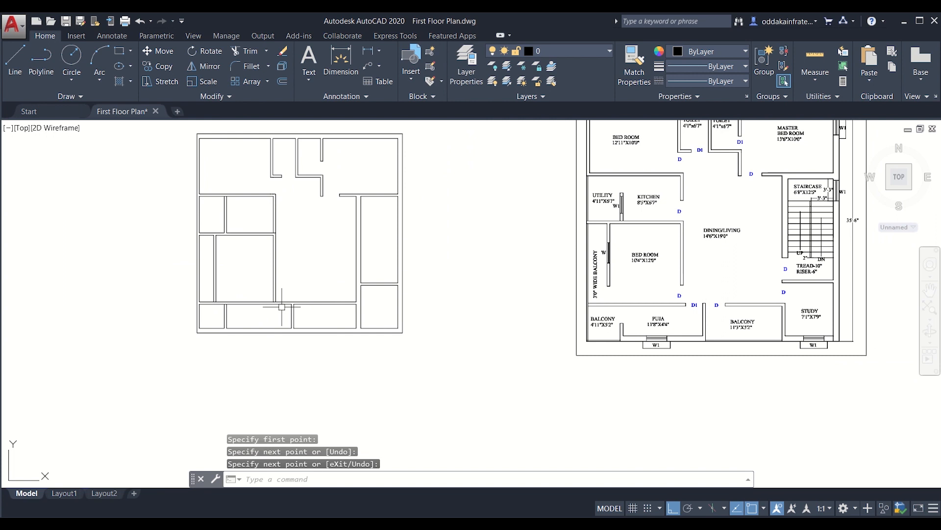
{"action": "scroll", "coordinate": [271, 311], "scroll_direction": "up", "scroll_amount": 6}
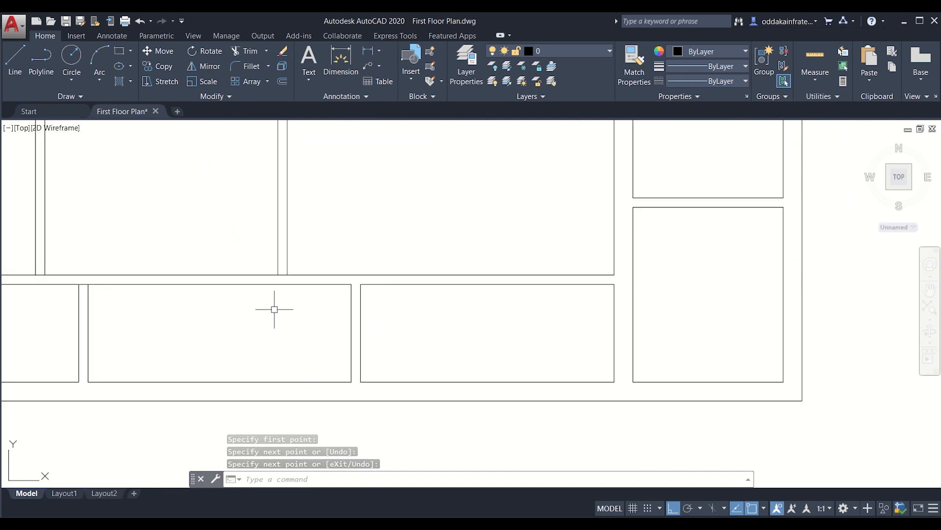
{"action": "key", "text": "Return"}
{"action": "left_click", "coordinate": [287, 275]}
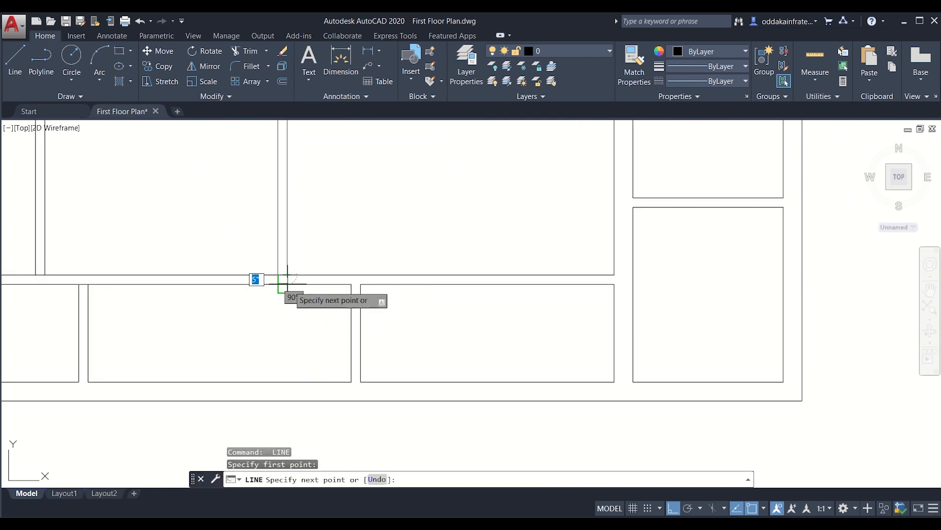
{"action": "left_click", "coordinate": [296, 321]}
{"action": "key", "text": "Escape"}
{"action": "scroll", "coordinate": [294, 313], "scroll_direction": "down", "scroll_amount": 6}
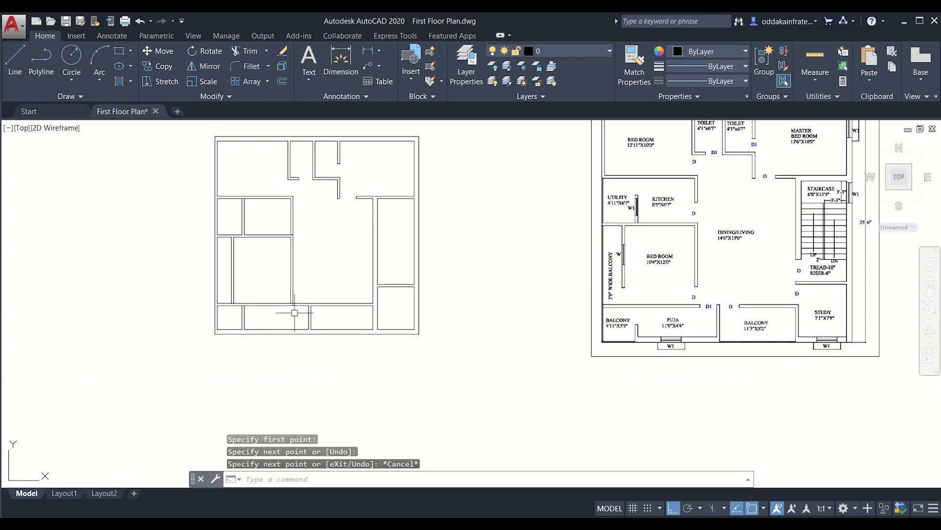
Step: Draw a 5" vertical line across the dining room's lower wall from the upper-left inner corner of the 11'3"x5'2" balcony
{"action": "middle_click_drag", "start_coordinate": [298, 318], "coordinate": [226, 315]}
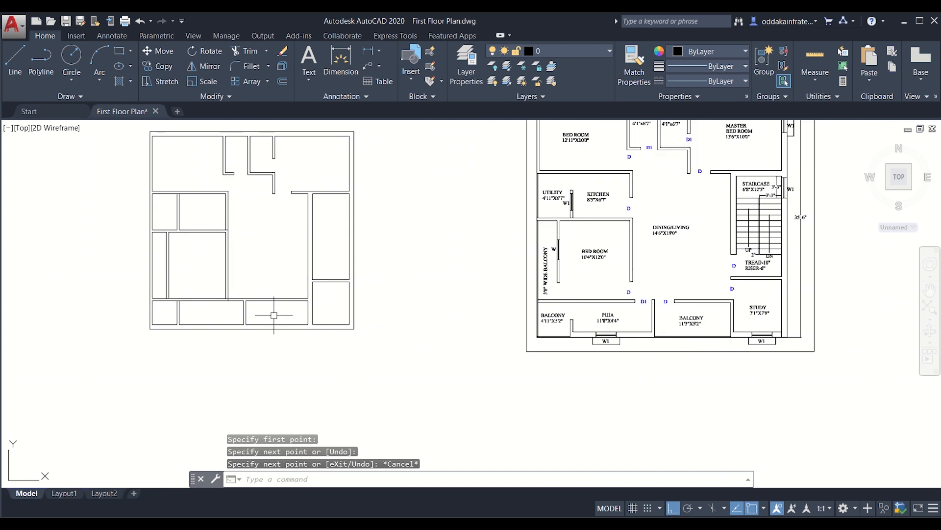
{"action": "scroll", "coordinate": [251, 313], "scroll_direction": "up", "scroll_amount": 6}
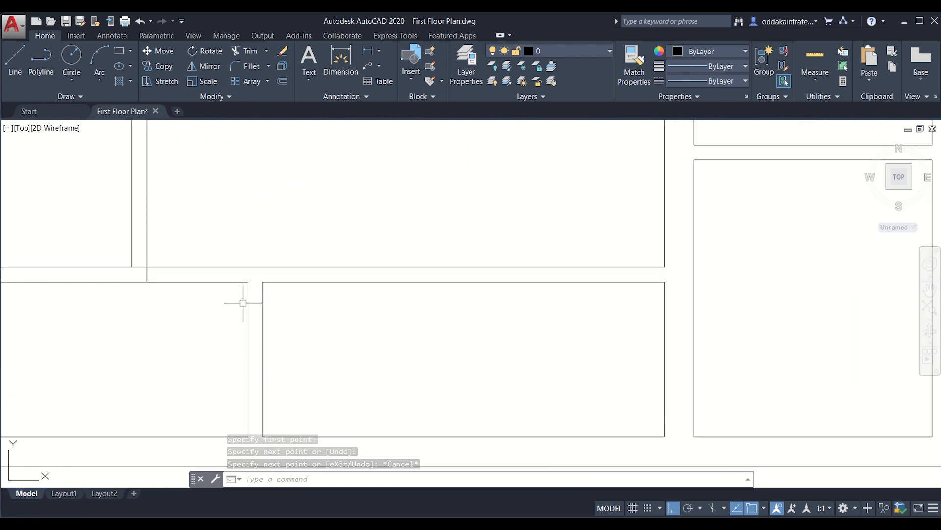
{"action": "key", "text": "Return"}
{"action": "left_click", "coordinate": [262, 281]}
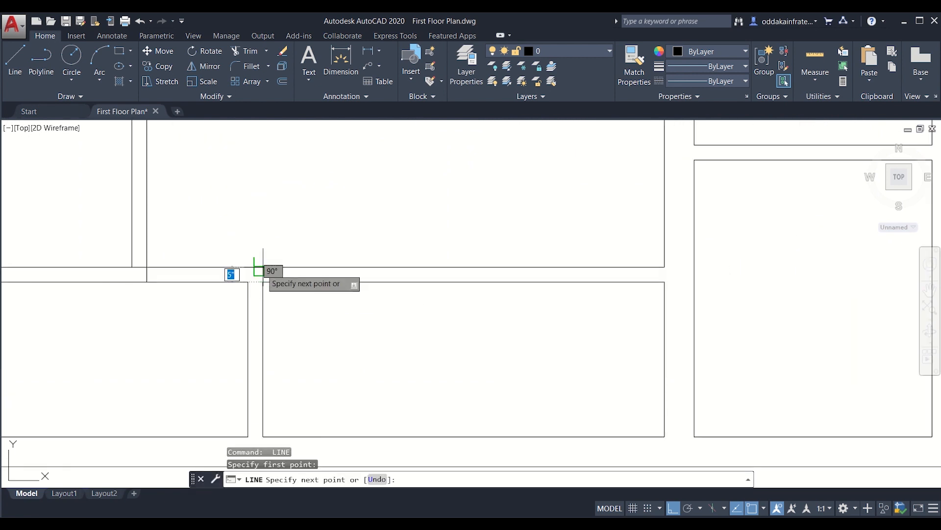
{"action": "key", "text": "Escape"}
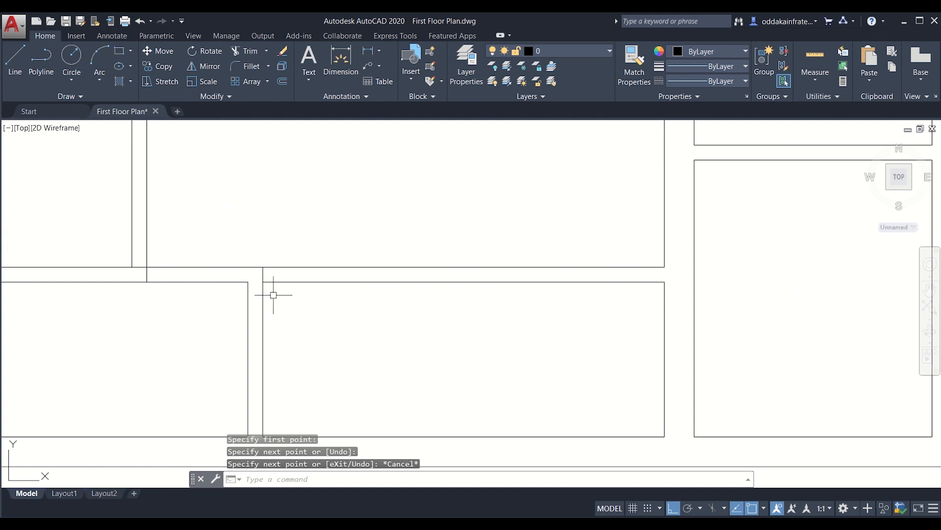
{"action": "scroll", "coordinate": [265, 267], "scroll_direction": "down", "scroll_amount": 3}
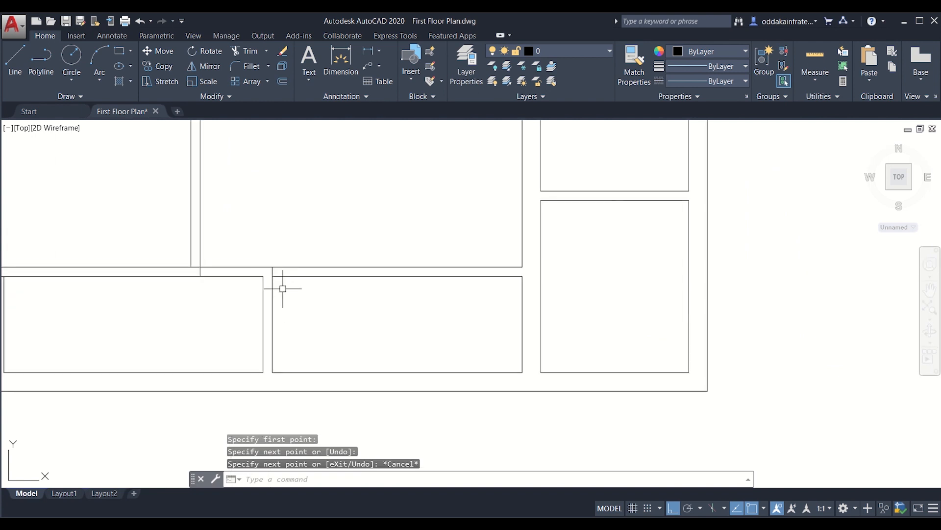
Step: Draw a short line across the study's left wall, level with the dining-side face of the dining room's lower wall
{"action": "scroll", "coordinate": [283, 288], "scroll_direction": "down", "scroll_amount": 5}
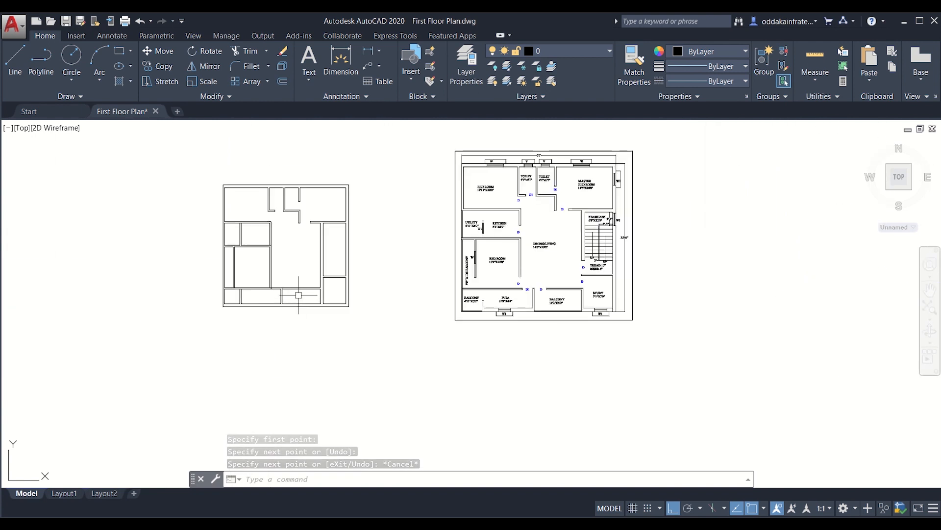
{"action": "middle_click_drag", "start_coordinate": [297, 295], "coordinate": [271, 306]}
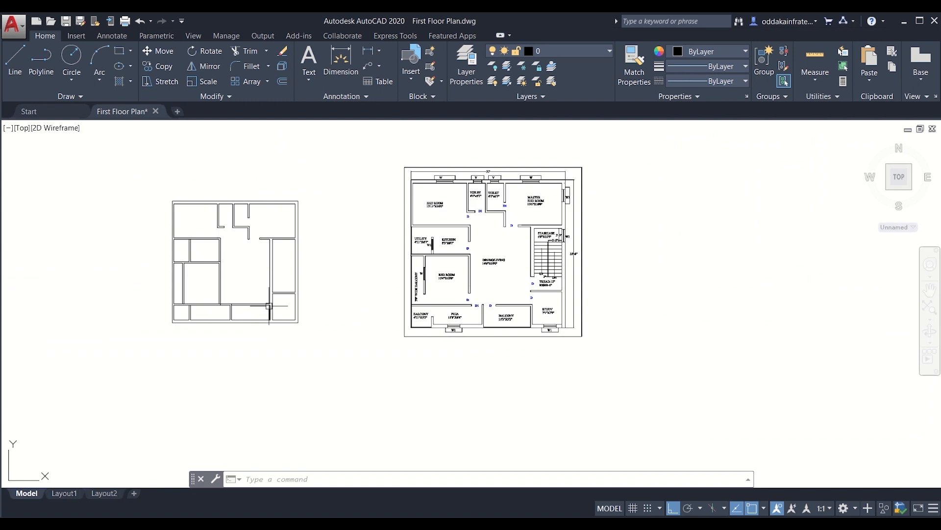
{"action": "scroll", "coordinate": [269, 306], "scroll_direction": "up", "scroll_amount": 8}
{"action": "type", "text": "l"}
{"action": "key", "text": "Return"}
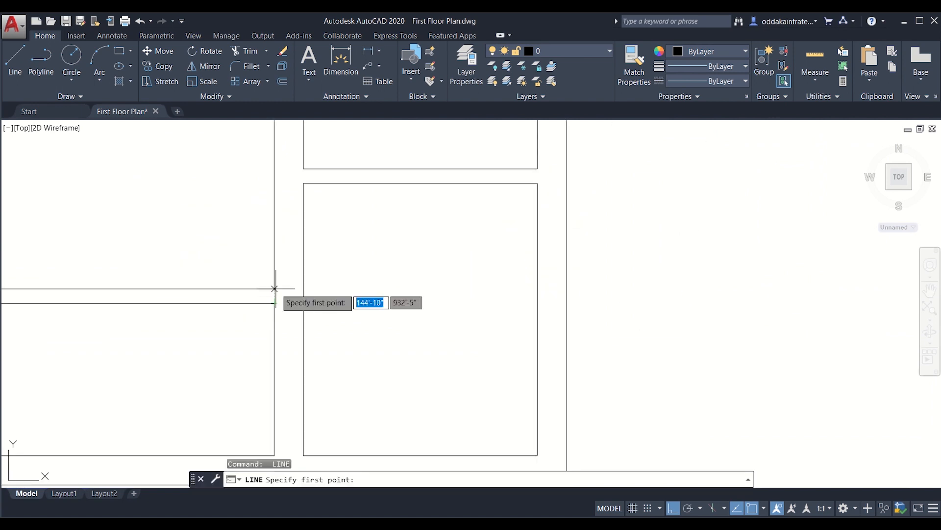
{"action": "left_click", "coordinate": [274, 289]}
{"action": "left_click", "coordinate": [307, 289]}
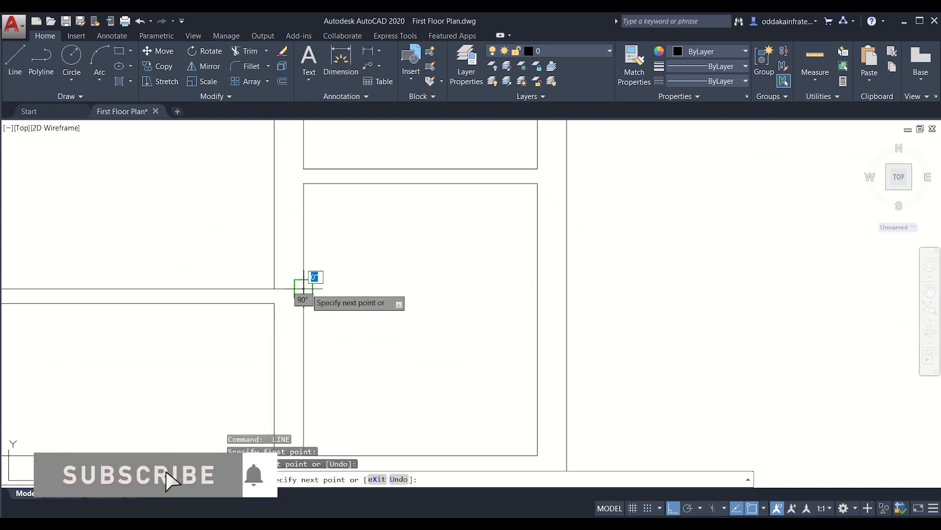
{"action": "key", "text": "Escape"}
{"action": "scroll", "coordinate": [311, 288], "scroll_direction": "down", "scroll_amount": 6}
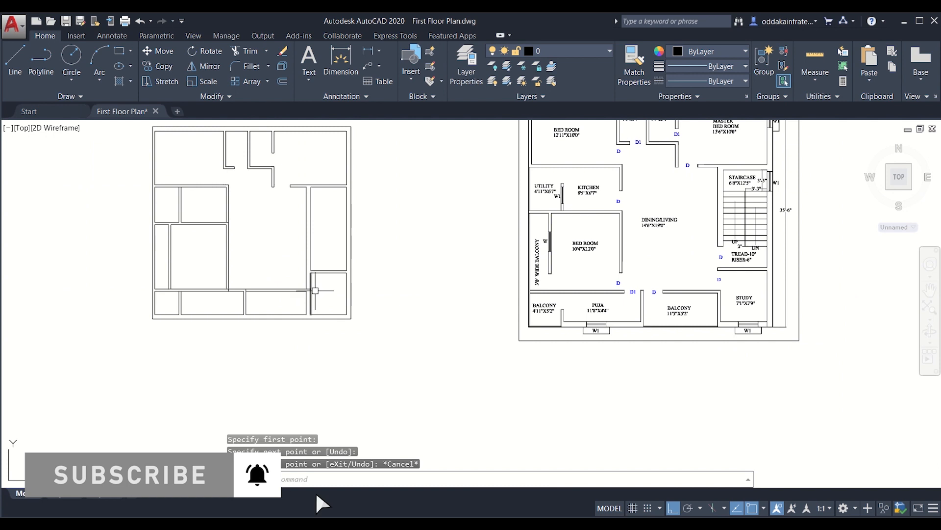
Step: Draw a short line across the staircase's left wall, level with the staircase-side face of the wall between the staircase and study
{"action": "scroll", "coordinate": [313, 288], "scroll_direction": "up", "scroll_amount": 2}
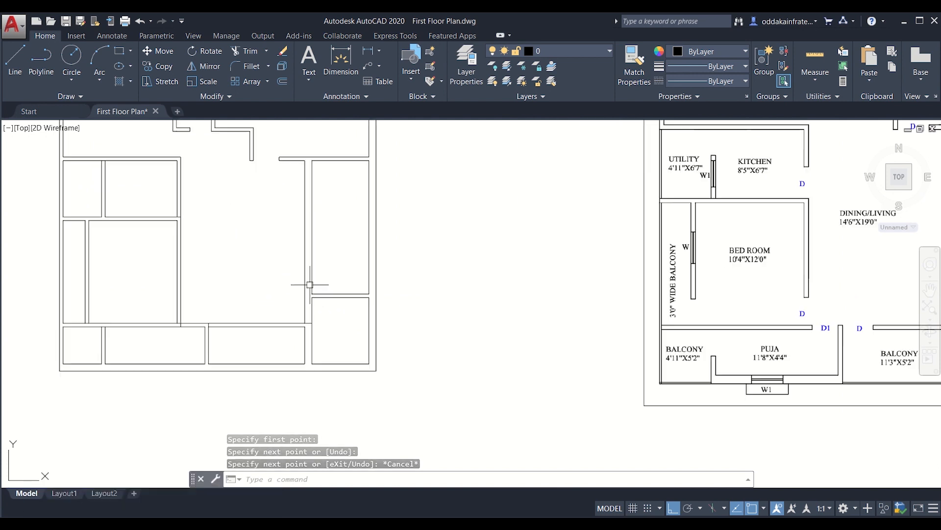
{"action": "scroll", "coordinate": [310, 284], "scroll_direction": "up", "scroll_amount": 2}
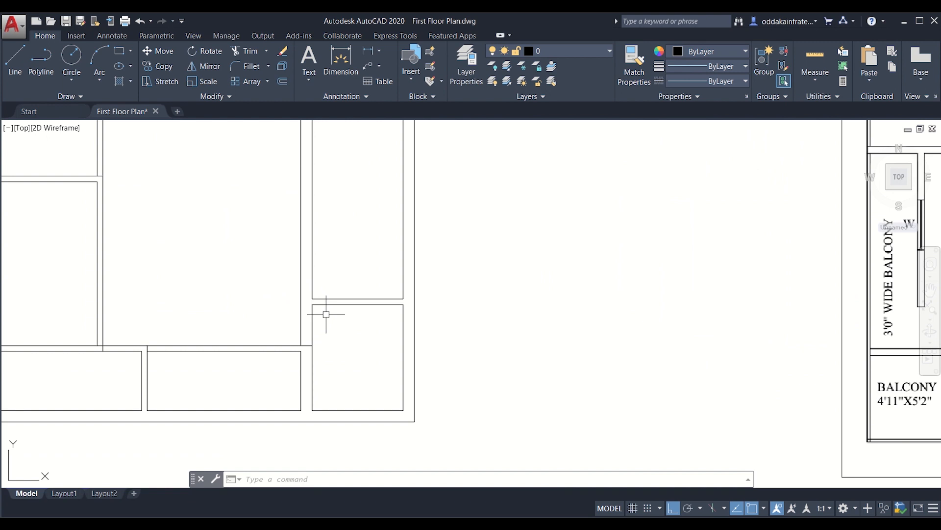
{"action": "key", "text": "l"}
{"action": "key", "text": "Return"}
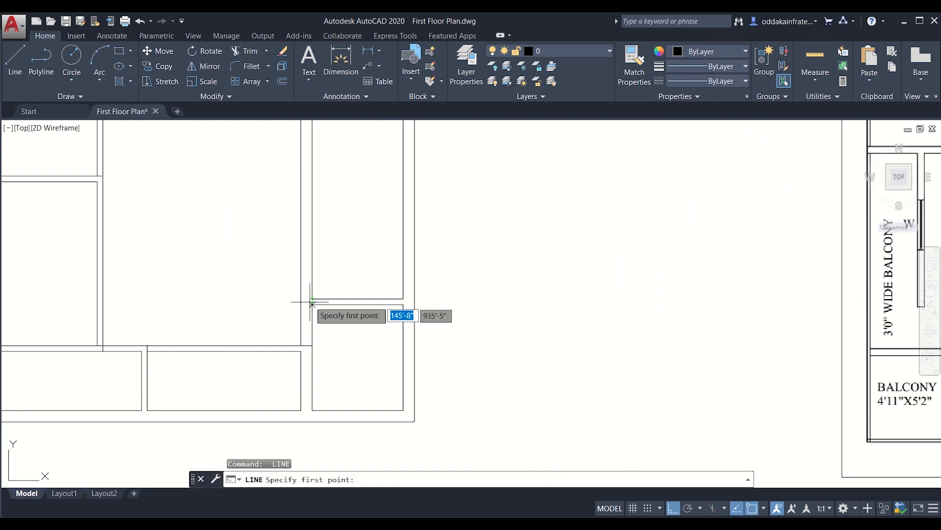
{"action": "scroll", "coordinate": [313, 298], "scroll_direction": "down", "scroll_amount": 3}
{"action": "scroll", "coordinate": [272, 327], "scroll_direction": "up", "scroll_amount": 4}
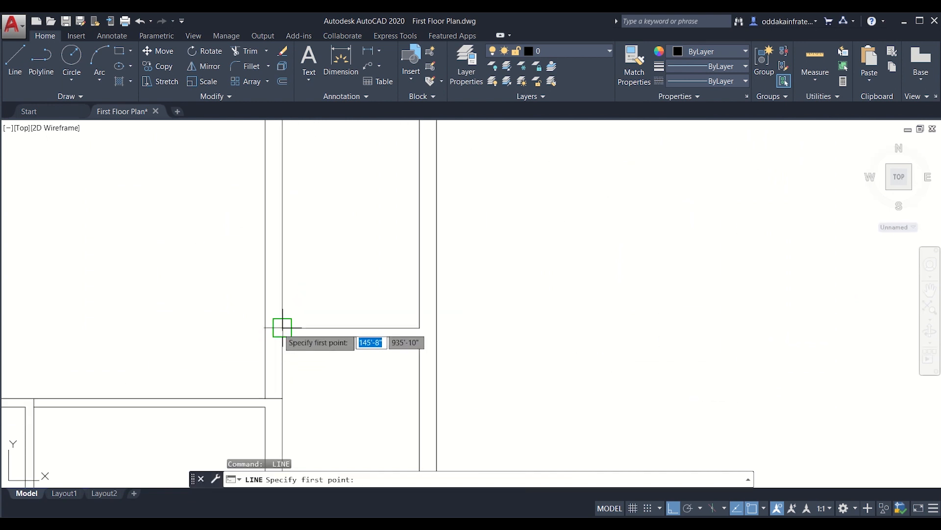
{"action": "left_click", "coordinate": [281, 327]}
{"action": "left_click", "coordinate": [263, 326]}
{"action": "key", "text": "Escape"}
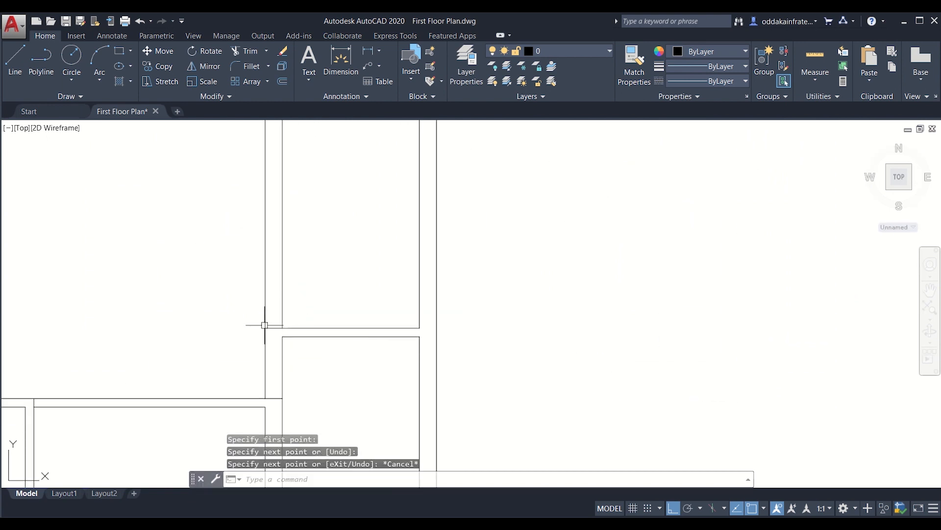
Step: Offset the short lines at the lower ends of the kitchen's right wall and the utility–kitchen wall 3'-0" upward
{"action": "scroll", "coordinate": [262, 326], "scroll_direction": "down", "scroll_amount": 3}
{"action": "scroll", "coordinate": [286, 331], "scroll_direction": "down", "scroll_amount": 2}
{"action": "mouse_move", "coordinate": [285, 329]}
{"action": "middle_mouse_down"}
{"action": "mouse_move", "coordinate": [311, 340]}
{"action": "mouse_move", "coordinate": [294, 355]}
{"action": "mouse_move", "coordinate": [314, 354]}
{"action": "middle_mouse_up"}
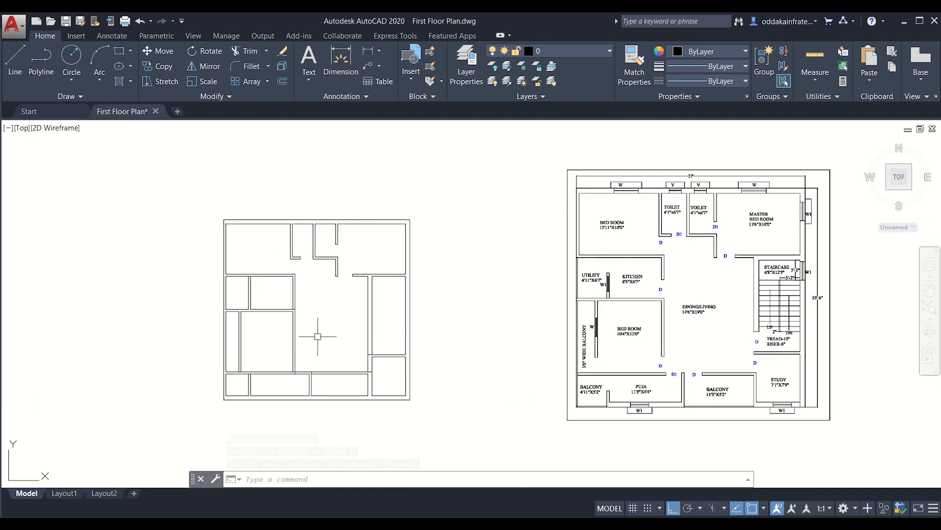
{"action": "type", "text": "o"}
{"action": "key", "text": "Return"}
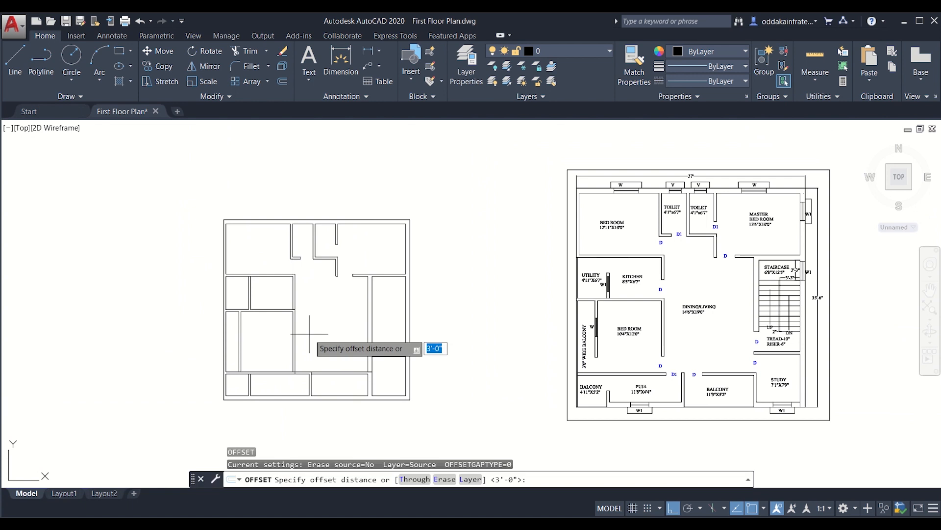
{"action": "key", "text": "Return"}
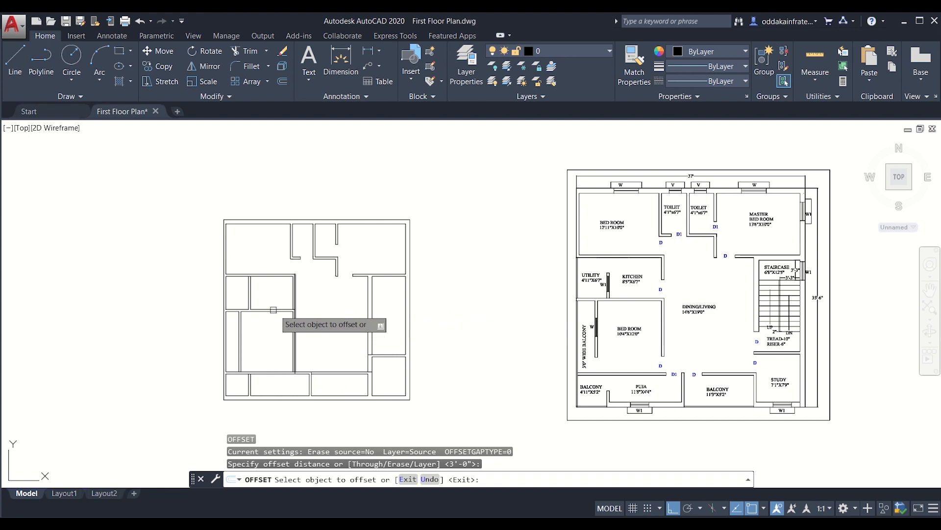
{"action": "scroll", "coordinate": [285, 308], "scroll_direction": "up", "scroll_amount": 8}
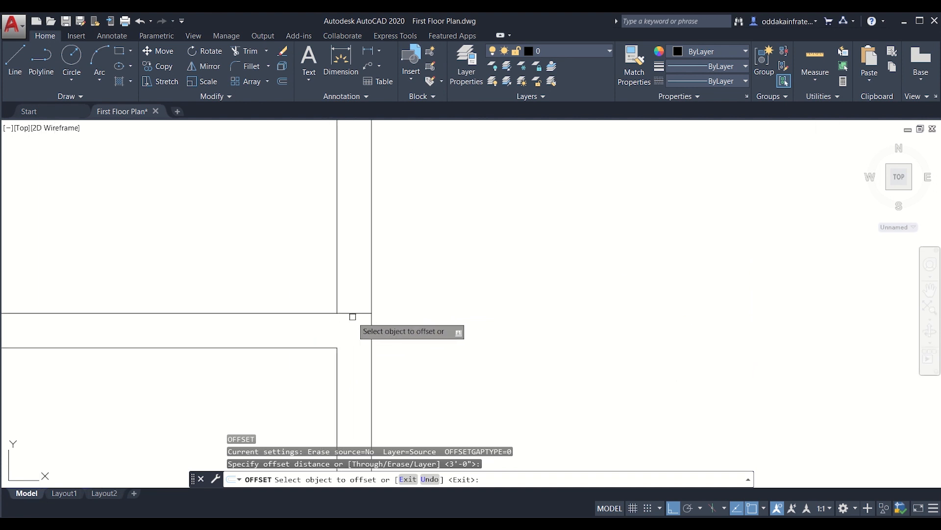
{"action": "left_click", "coordinate": [371, 225]}
{"action": "left_click", "coordinate": [357, 216]}
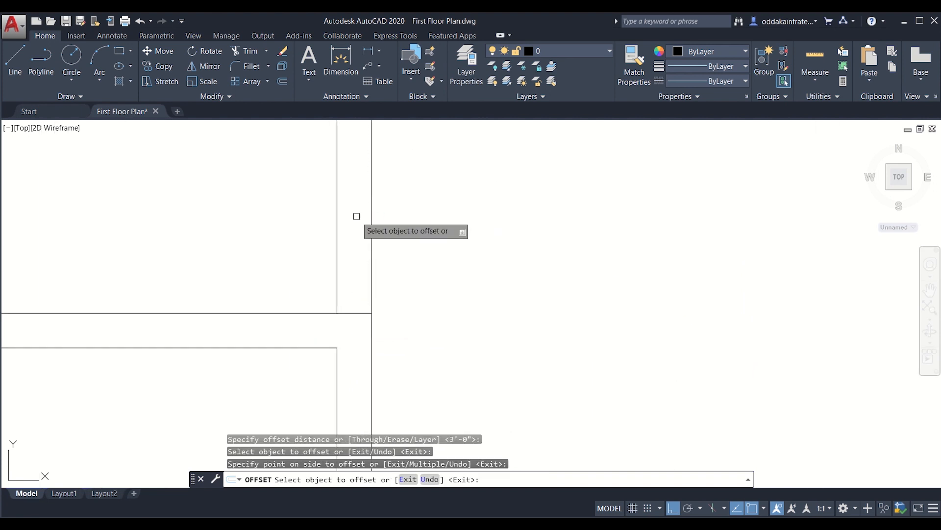
{"action": "scroll", "coordinate": [365, 216], "scroll_direction": "down", "scroll_amount": 6}
{"action": "scroll", "coordinate": [399, 402], "scroll_direction": "down", "scroll_amount": 6}
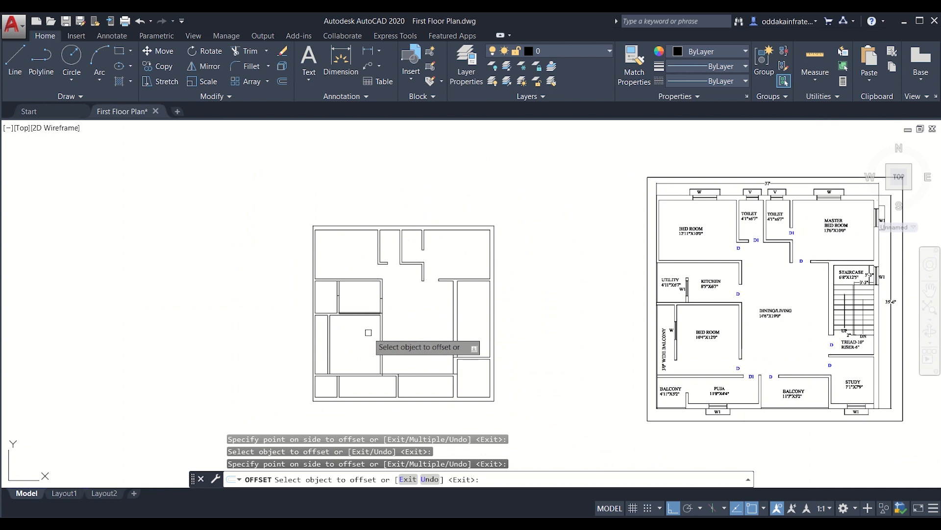
Step: Offset the short line at the lower end of the wall between the wide balcony and lower bedroom 3'-0" upward
{"action": "middle_click_drag", "start_coordinate": [368, 330], "coordinate": [360, 281]}
{"action": "scroll", "coordinate": [318, 327], "scroll_direction": "up", "scroll_amount": 8}
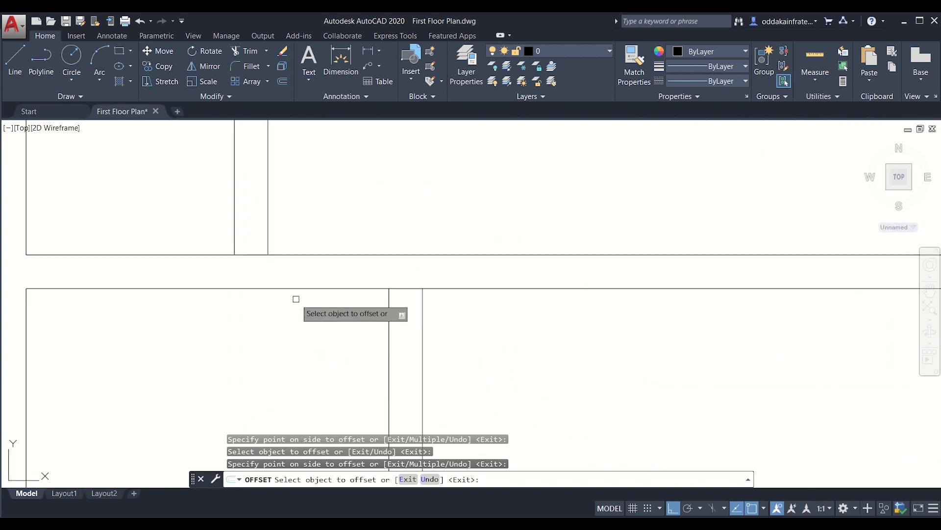
{"action": "left_click", "coordinate": [247, 253]}
{"action": "left_click", "coordinate": [248, 165]}
{"action": "scroll", "coordinate": [248, 166], "scroll_direction": "down", "scroll_amount": 10}
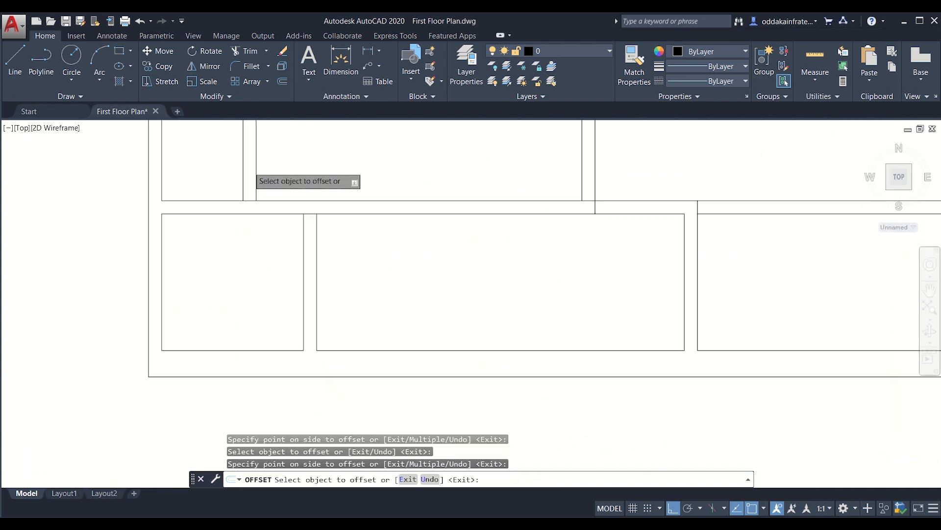
Step: Offset the short line at the lower end of the lower bedroom's right wall 3'-0" upward
{"action": "middle_click_drag", "start_coordinate": [286, 184], "coordinate": [272, 280]}
{"action": "scroll", "coordinate": [271, 267], "scroll_direction": "down", "scroll_amount": 2}
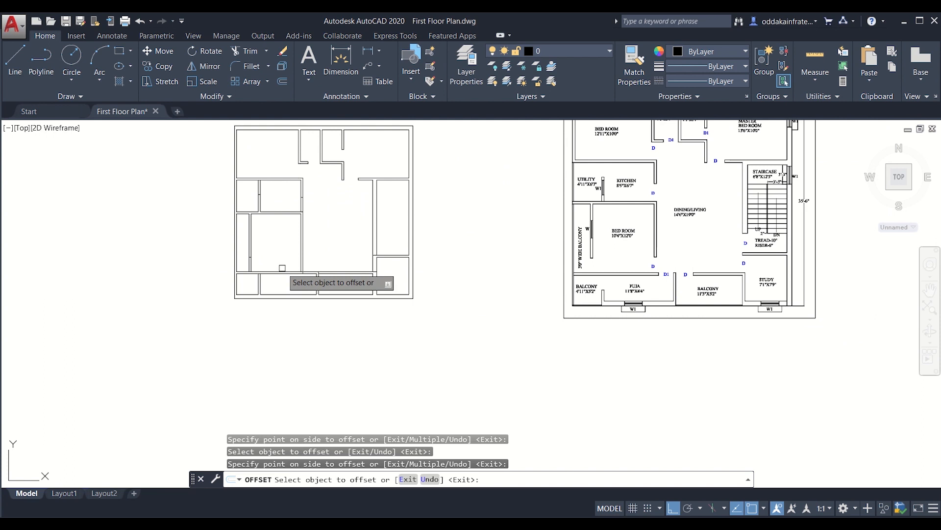
{"action": "scroll", "coordinate": [282, 268], "scroll_direction": "up", "scroll_amount": 8}
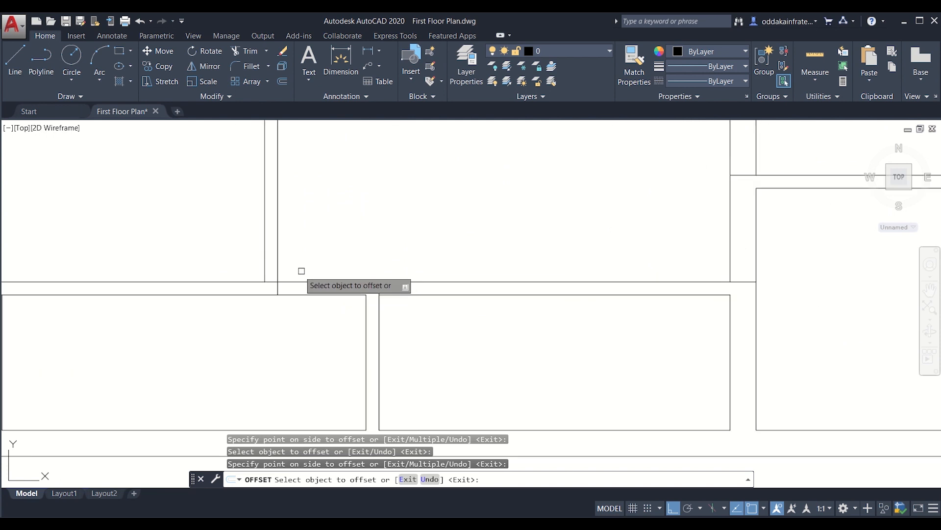
{"action": "left_click", "coordinate": [270, 280]}
{"action": "left_click", "coordinate": [273, 196]}
{"action": "scroll", "coordinate": [288, 222], "scroll_direction": "down", "scroll_amount": 5}
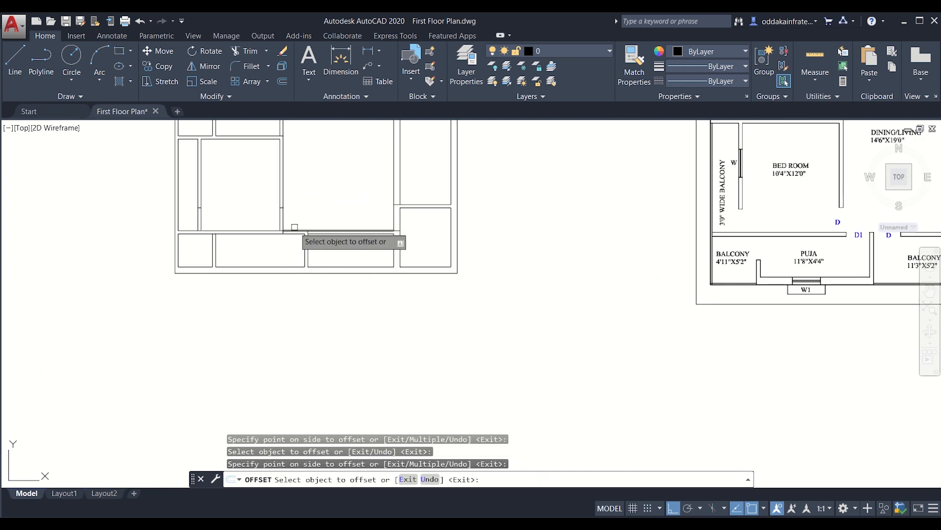
Step: Offset the vertical line in the 11'3"x5'2" balcony's upper wall 3'-0" toward the study
{"action": "middle_click_drag", "start_coordinate": [295, 227], "coordinate": [269, 256]}
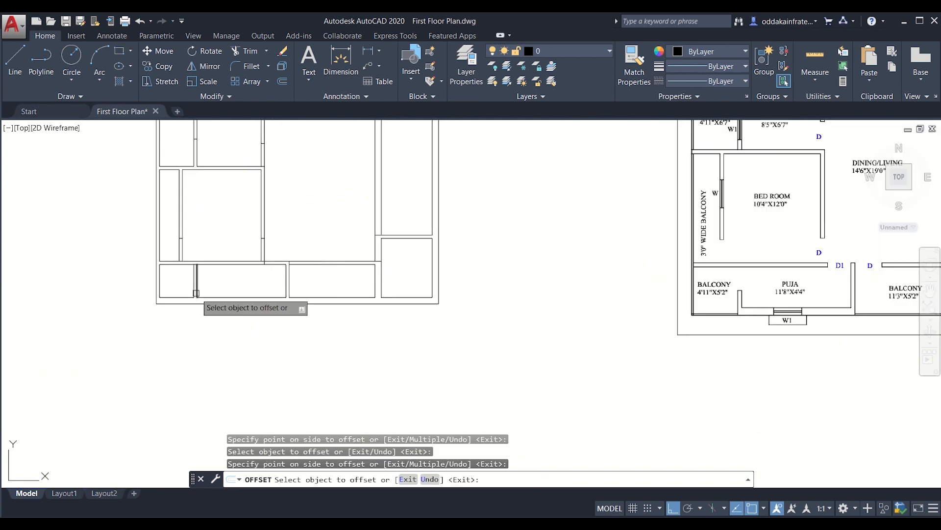
{"action": "scroll", "coordinate": [182, 271], "scroll_direction": "up", "scroll_amount": 4}
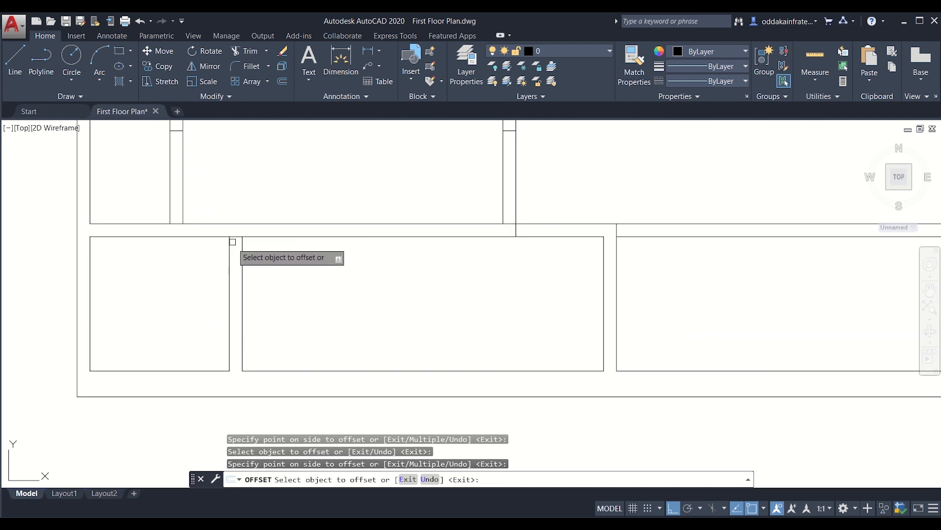
{"action": "scroll", "coordinate": [232, 242], "scroll_direction": "down", "scroll_amount": 5}
{"action": "middle_click_drag", "start_coordinate": [283, 263], "coordinate": [267, 270]}
{"action": "scroll", "coordinate": [261, 274], "scroll_direction": "up", "scroll_amount": 5}
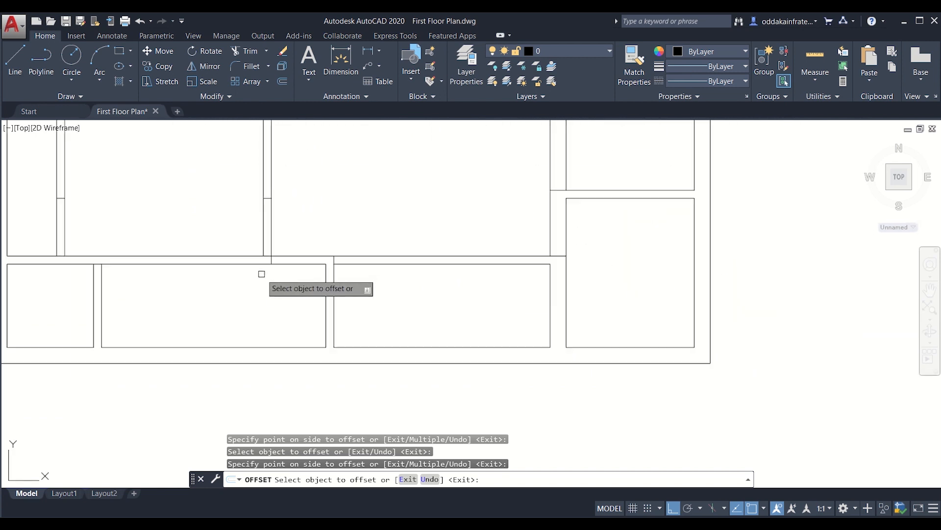
{"action": "scroll", "coordinate": [274, 250], "scroll_direction": "up", "scroll_amount": 4}
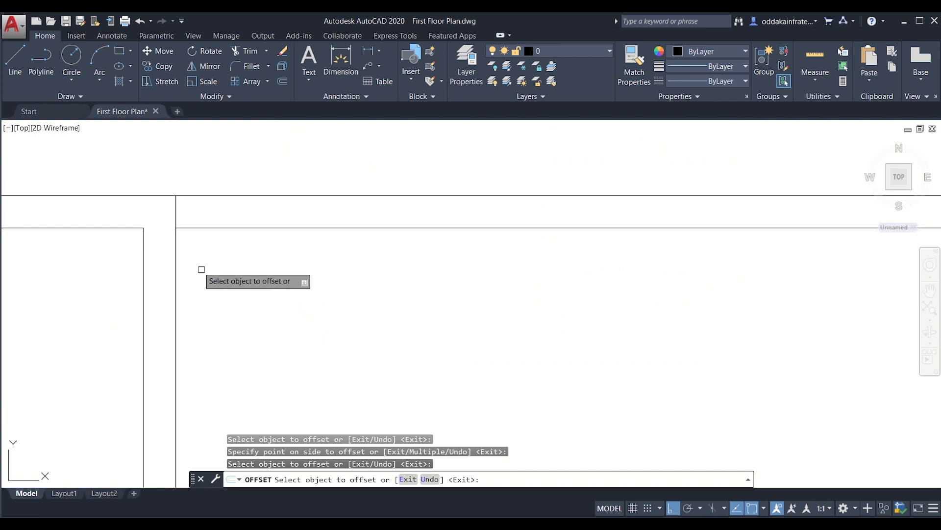
{"action": "left_click", "coordinate": [175, 213]}
{"action": "left_click", "coordinate": [404, 203]}
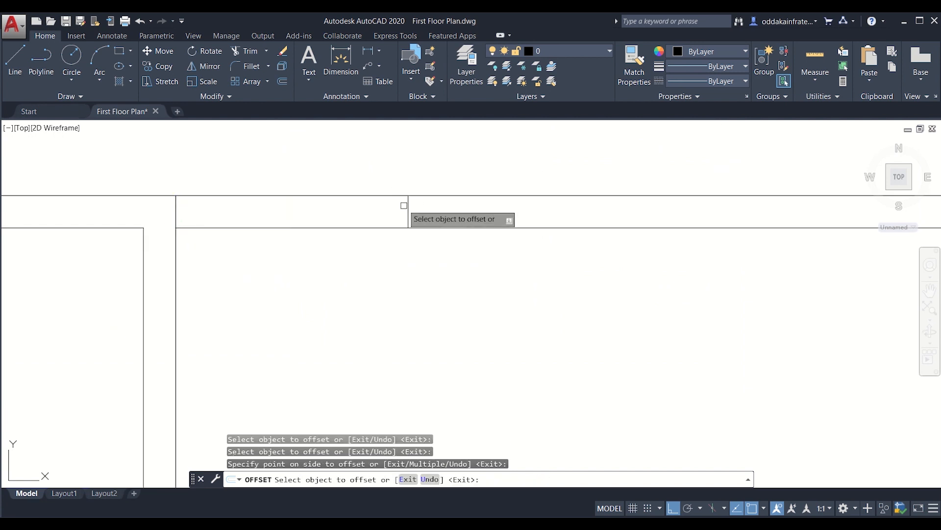
Step: Offset the short line across the staircase's left wall 3'-0" upward
{"action": "scroll", "coordinate": [400, 221], "scroll_direction": "down", "scroll_amount": 5}
{"action": "middle_click_drag", "start_coordinate": [410, 243], "coordinate": [264, 277]}
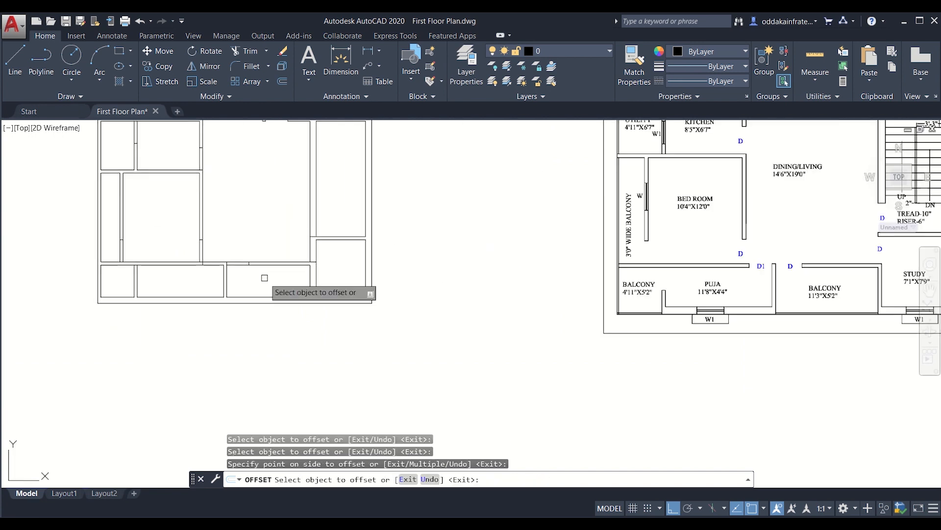
{"action": "scroll", "coordinate": [264, 278], "scroll_direction": "down", "scroll_amount": 2}
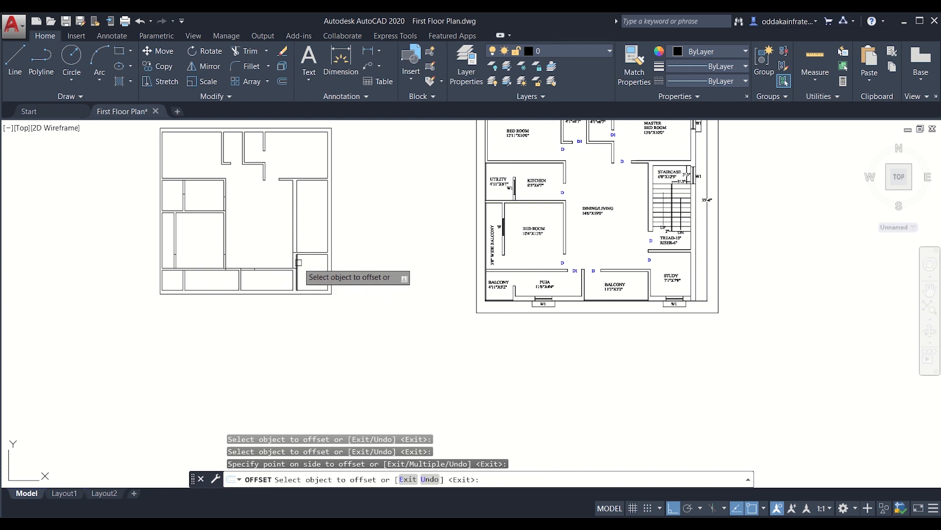
{"action": "scroll", "coordinate": [298, 263], "scroll_direction": "up", "scroll_amount": 8}
{"action": "scroll", "coordinate": [270, 287], "scroll_direction": "down", "scroll_amount": 8}
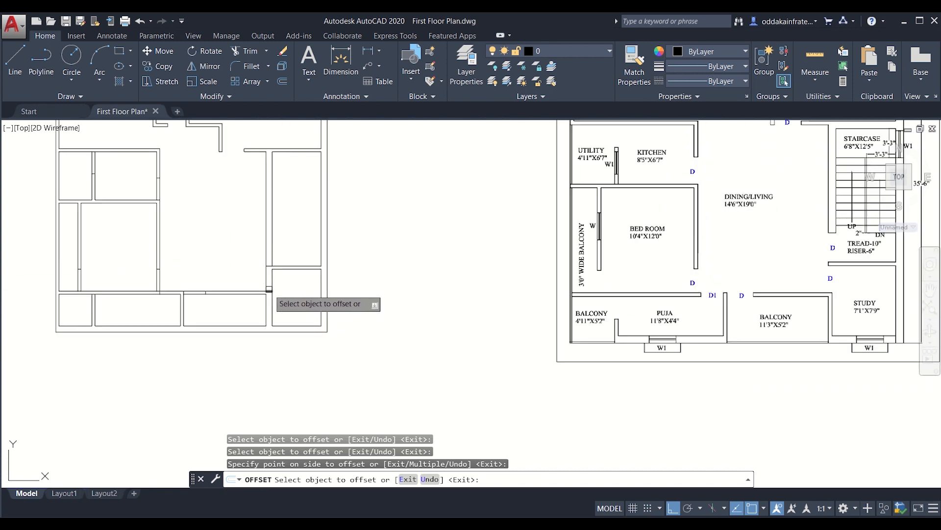
{"action": "middle_click_drag", "start_coordinate": [263, 257], "coordinate": [268, 279]}
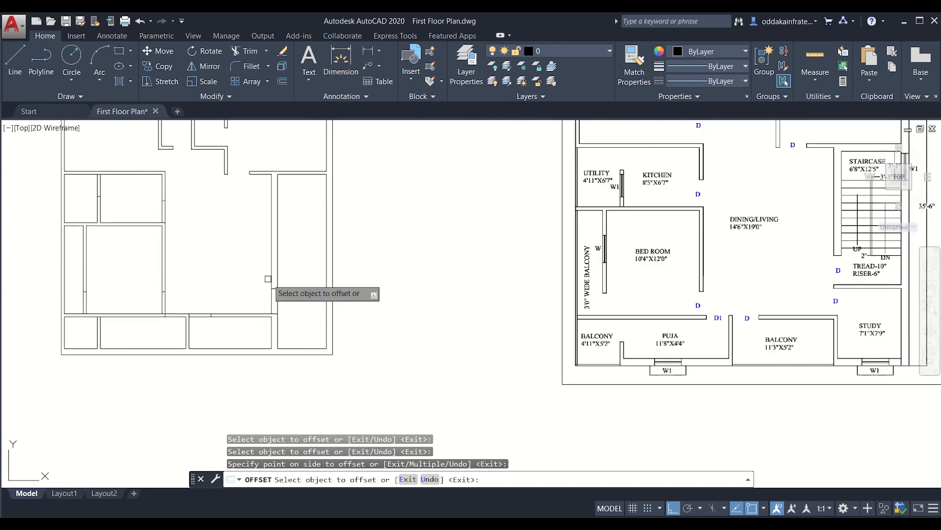
{"action": "scroll", "coordinate": [275, 286], "scroll_direction": "up", "scroll_amount": 6}
{"action": "left_click", "coordinate": [269, 280]}
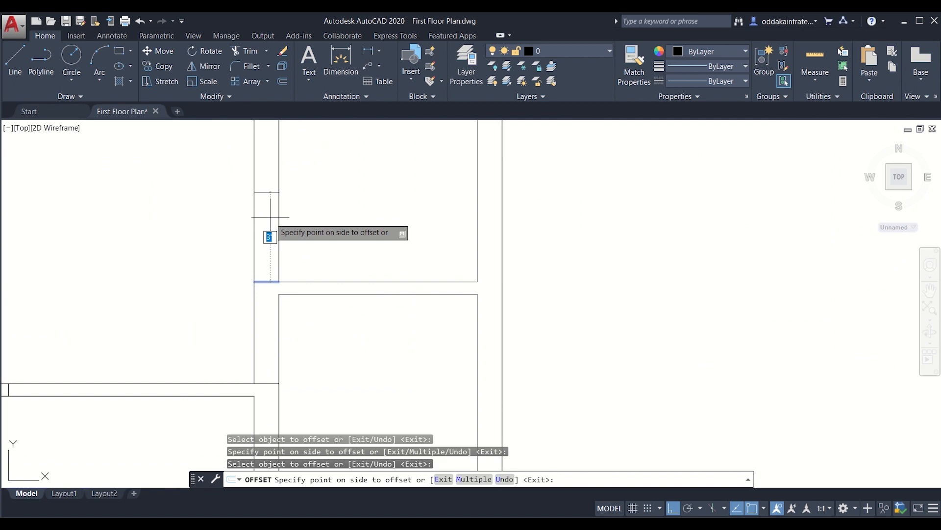
{"action": "left_click", "coordinate": [269, 211]}
Step: Offset the short line across the study's left wall 3'-0" upward
{"action": "left_click", "coordinate": [264, 383]}
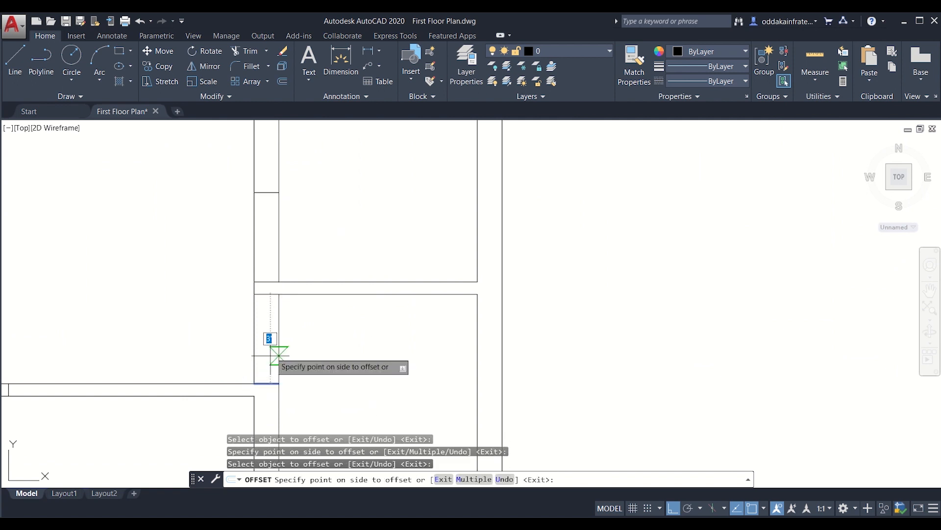
{"action": "left_click", "coordinate": [278, 320]}
{"action": "scroll", "coordinate": [276, 321], "scroll_direction": "down", "scroll_amount": 6}
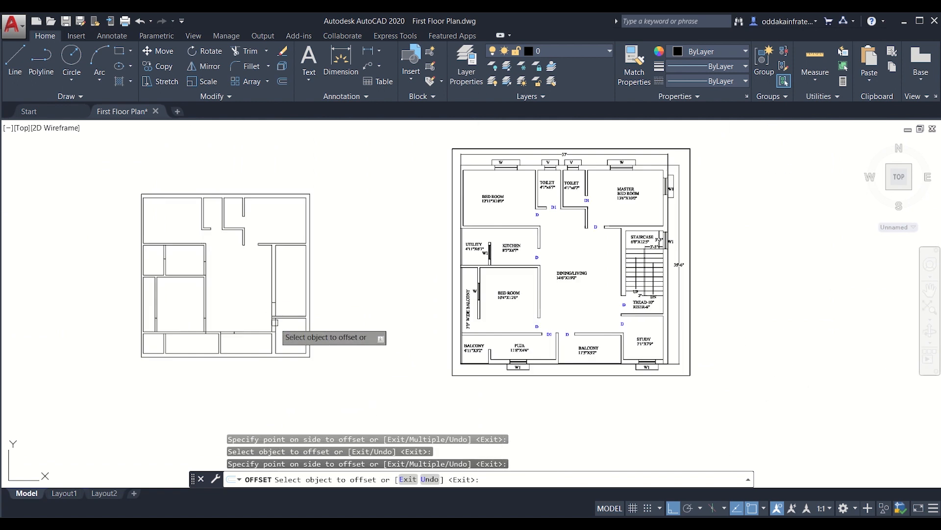
Step: Check the marked 3'-0" door positions against the D and D1 openings in the reference plan, and end the offset
{"action": "scroll", "coordinate": [267, 249], "scroll_direction": "up", "scroll_amount": 5}
{"action": "scroll", "coordinate": [265, 253], "scroll_direction": "down", "scroll_amount": 5}
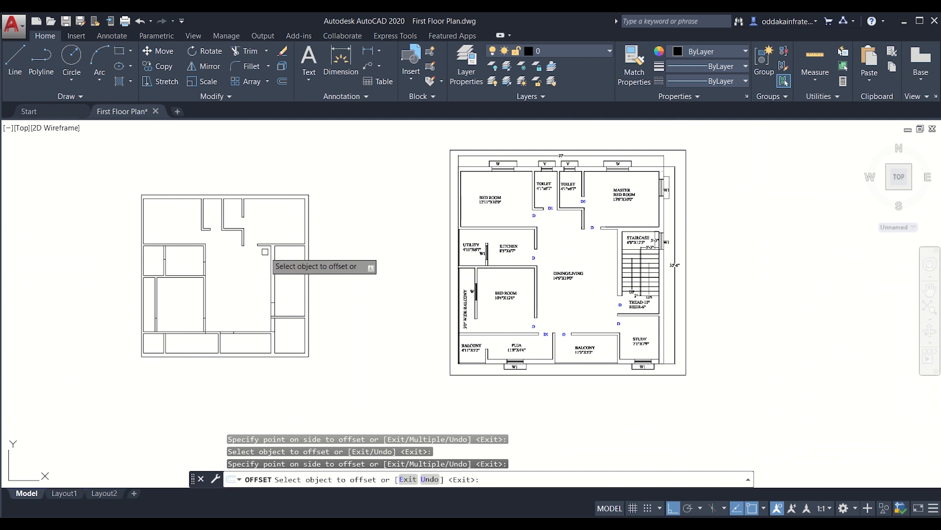
{"action": "mouse_move", "coordinate": [204, 273]}
{"action": "middle_mouse_down"}
{"action": "mouse_move", "coordinate": [258, 284]}
{"action": "mouse_move", "coordinate": [266, 312]}
{"action": "middle_mouse_up"}
{"action": "scroll", "coordinate": [266, 300], "scroll_direction": "up", "scroll_amount": 5}
{"action": "scroll", "coordinate": [267, 309], "scroll_direction": "down", "scroll_amount": 6}
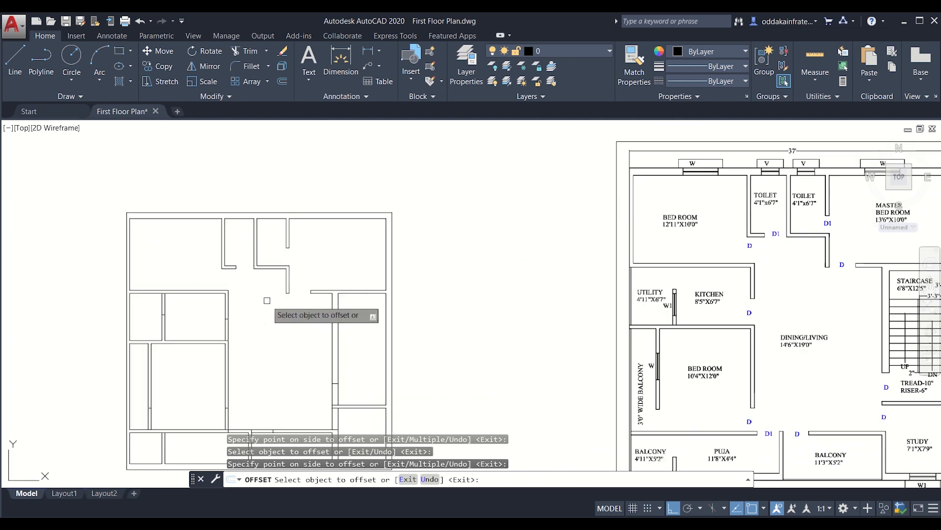
{"action": "scroll", "coordinate": [289, 285], "scroll_direction": "up", "scroll_amount": 2}
{"action": "mouse_move", "coordinate": [289, 285]}
{"action": "middle_mouse_down"}
{"action": "mouse_move", "coordinate": [302, 255]}
{"action": "mouse_move", "coordinate": [315, 259]}
{"action": "middle_mouse_up"}
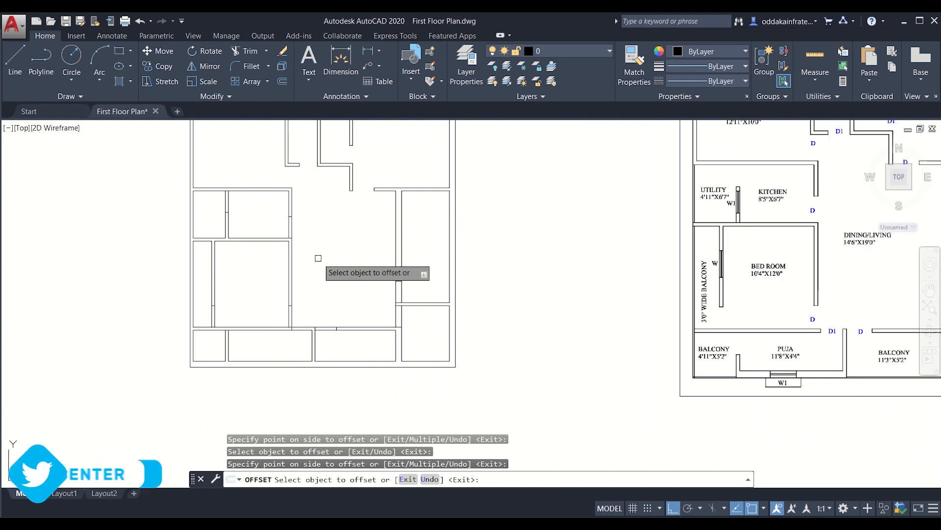
{"action": "scroll", "coordinate": [321, 277], "scroll_direction": "down", "scroll_amount": 4}
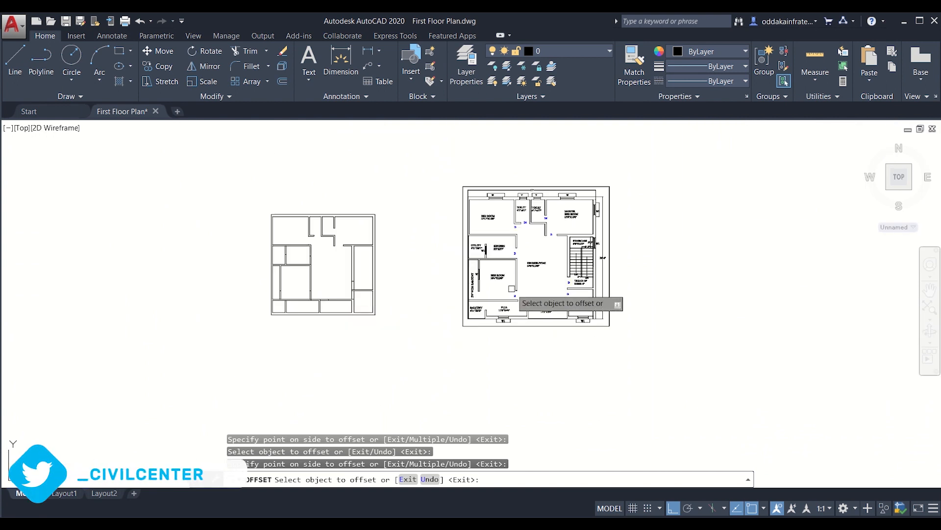
{"action": "scroll", "coordinate": [341, 287], "scroll_direction": "up", "scroll_amount": 4}
{"action": "key", "text": "Escape"}
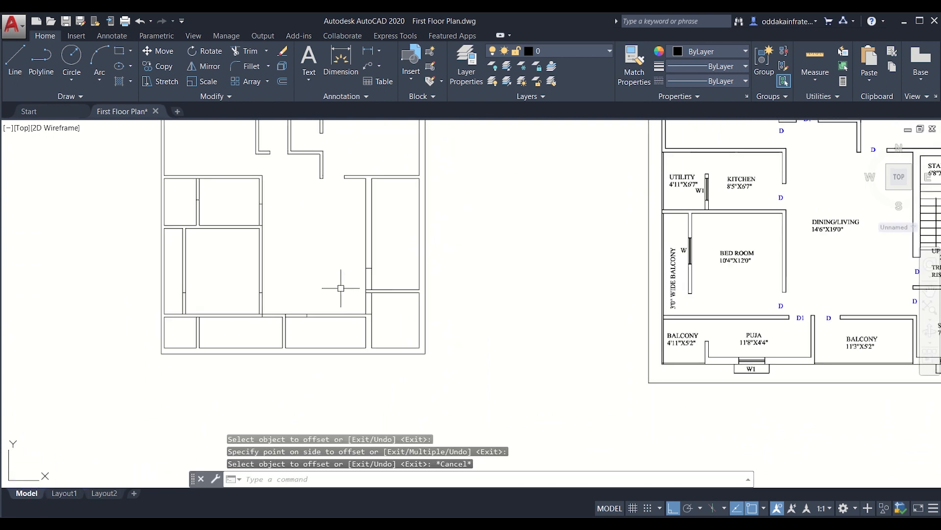
Step: Offset the short vertical line in the puja room's upper wall 2'6" toward the 11'3"x5'2" balcony to mark the D1 opening
{"action": "type", "text": "o"}
{"action": "key", "text": "Return"}
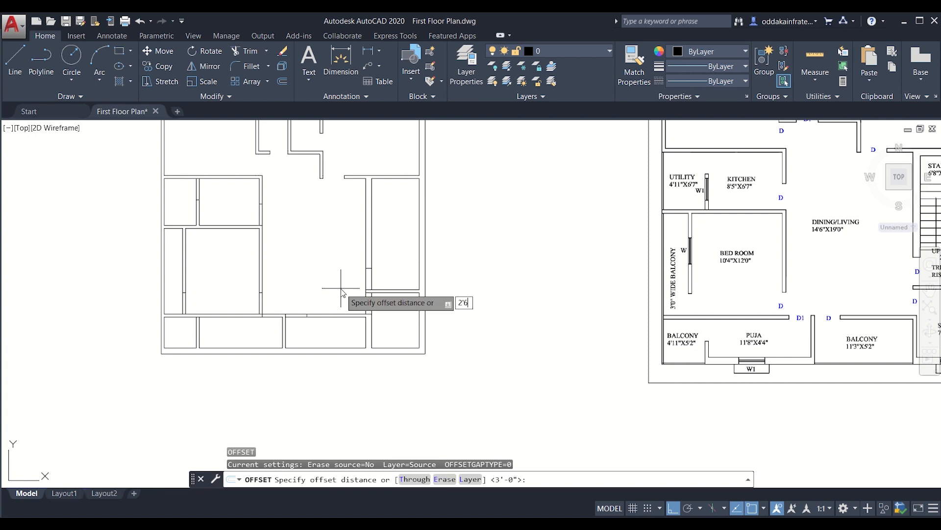
{"action": "key", "text": "Return"}
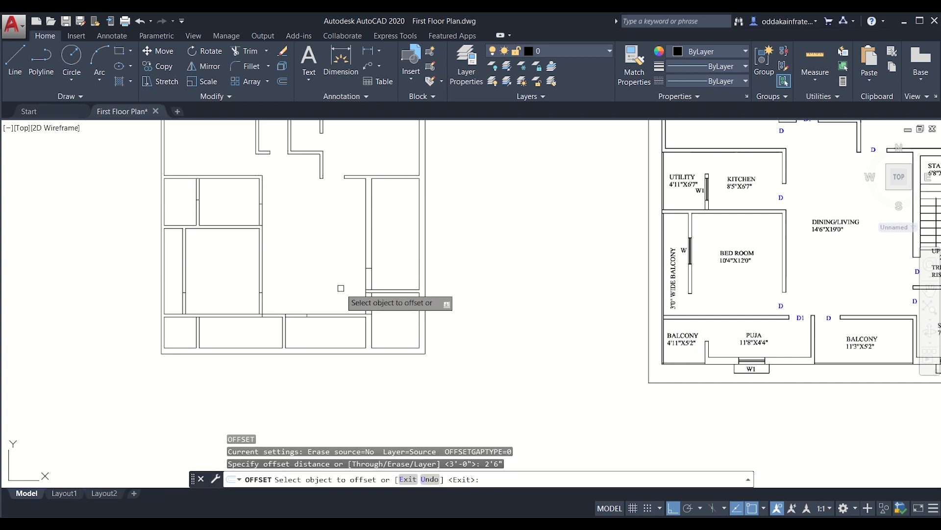
{"action": "scroll", "coordinate": [218, 324], "scroll_direction": "down", "scroll_amount": 3}
{"action": "scroll", "coordinate": [217, 322], "scroll_direction": "up", "scroll_amount": 5}
{"action": "scroll", "coordinate": [215, 318], "scroll_direction": "down", "scroll_amount": 4}
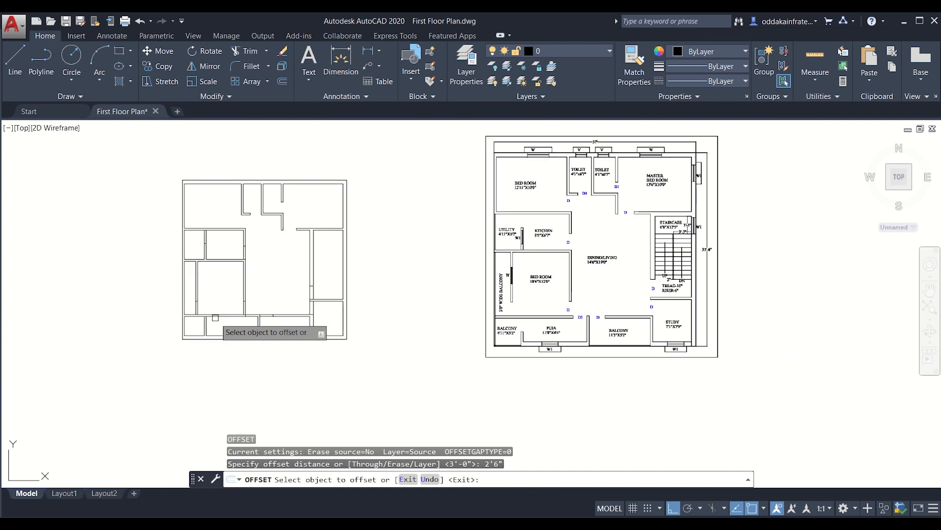
{"action": "scroll", "coordinate": [217, 318], "scroll_direction": "up", "scroll_amount": 8}
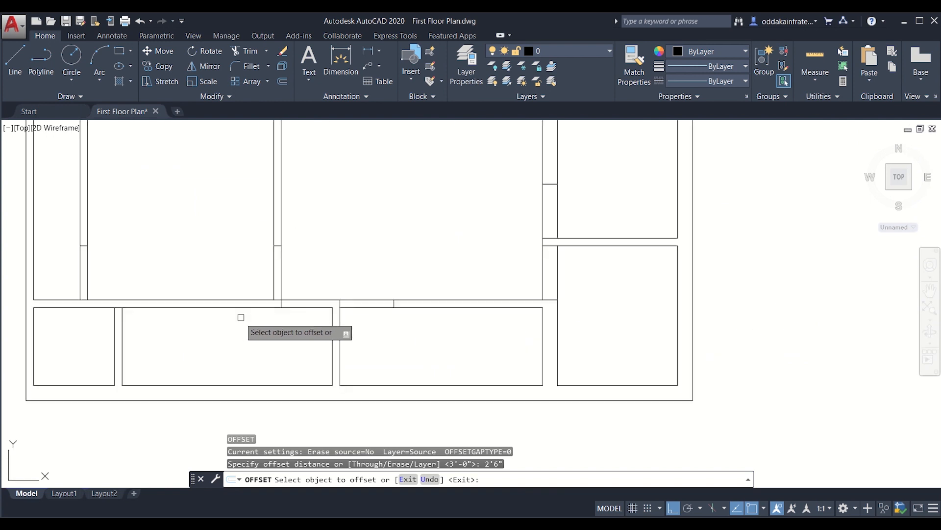
{"action": "left_click", "coordinate": [314, 296]}
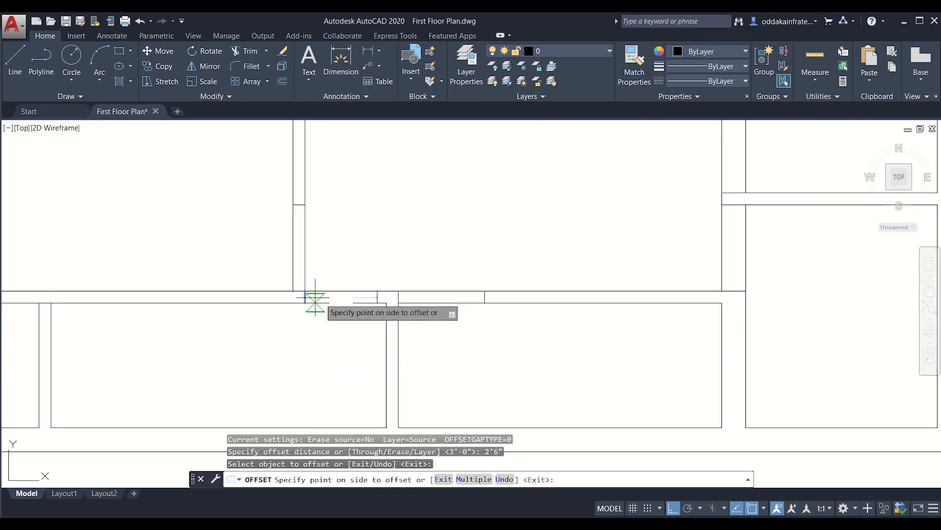
{"action": "left_click", "coordinate": [386, 301]}
{"action": "scroll", "coordinate": [366, 315], "scroll_direction": "up", "scroll_amount": 2}
{"action": "scroll", "coordinate": [370, 318], "scroll_direction": "down", "scroll_amount": 6}
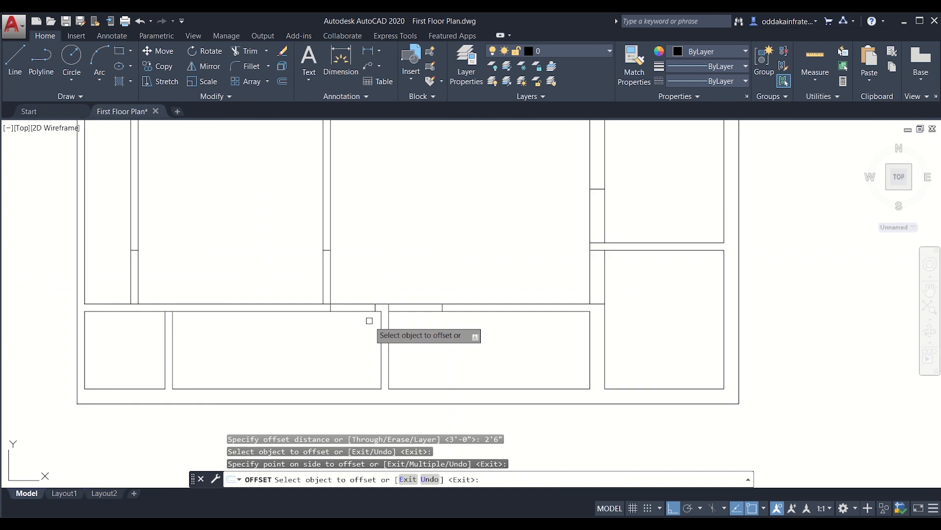
Step: Offset the top edge between the 4'11"x5'2" balcony and the puja room 2'6" downward, and end the offset
{"action": "middle_click_drag", "start_coordinate": [399, 338], "coordinate": [275, 354]}
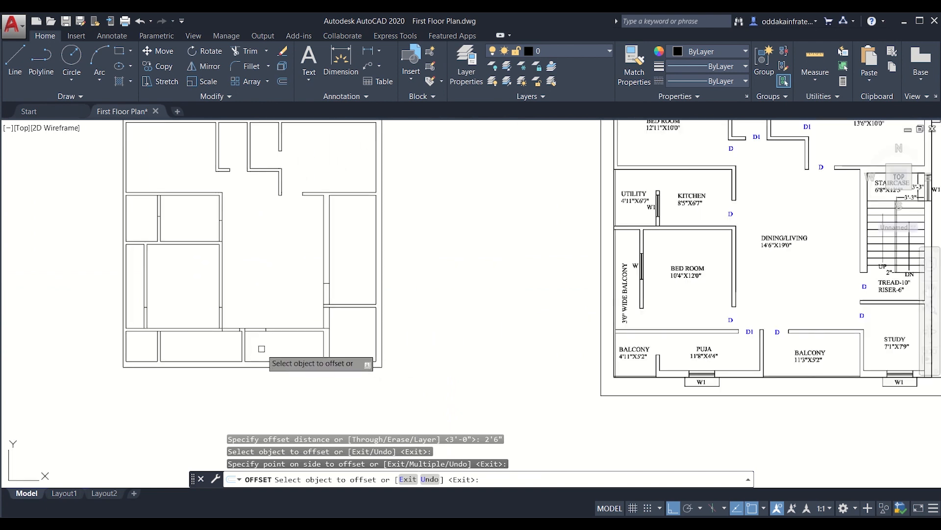
{"action": "mouse_move", "coordinate": [260, 349]}
{"action": "middle_mouse_down"}
{"action": "mouse_move", "coordinate": [177, 354]}
{"action": "mouse_move", "coordinate": [275, 353]}
{"action": "middle_mouse_up"}
{"action": "scroll", "coordinate": [192, 362], "scroll_direction": "up", "scroll_amount": 8}
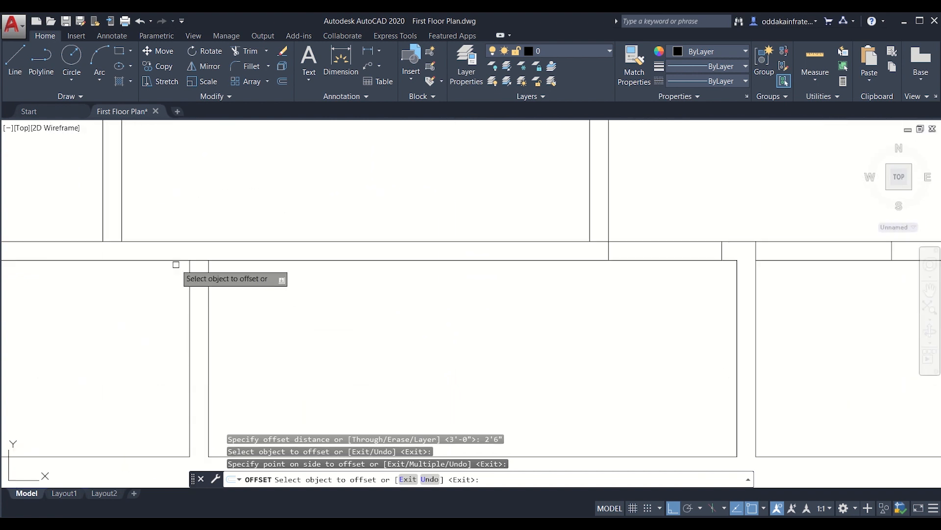
{"action": "left_click", "coordinate": [197, 259]}
{"action": "left_click", "coordinate": [194, 307]}
{"action": "scroll", "coordinate": [201, 319], "scroll_direction": "down", "scroll_amount": 6}
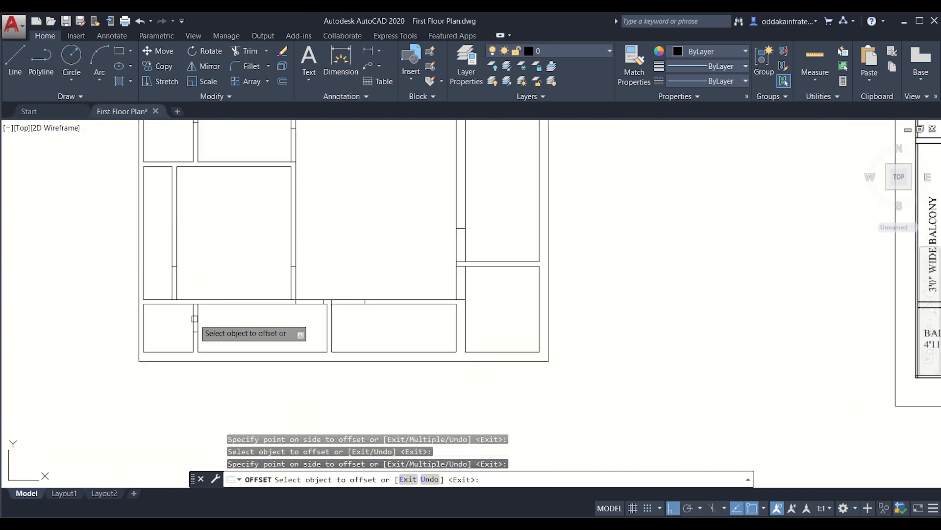
{"action": "scroll", "coordinate": [205, 319], "scroll_direction": "down", "scroll_amount": 2}
{"action": "mouse_move", "coordinate": [212, 324]}
{"action": "middle_mouse_down"}
{"action": "mouse_move", "coordinate": [133, 346]}
{"action": "mouse_move", "coordinate": [175, 339]}
{"action": "middle_mouse_up"}
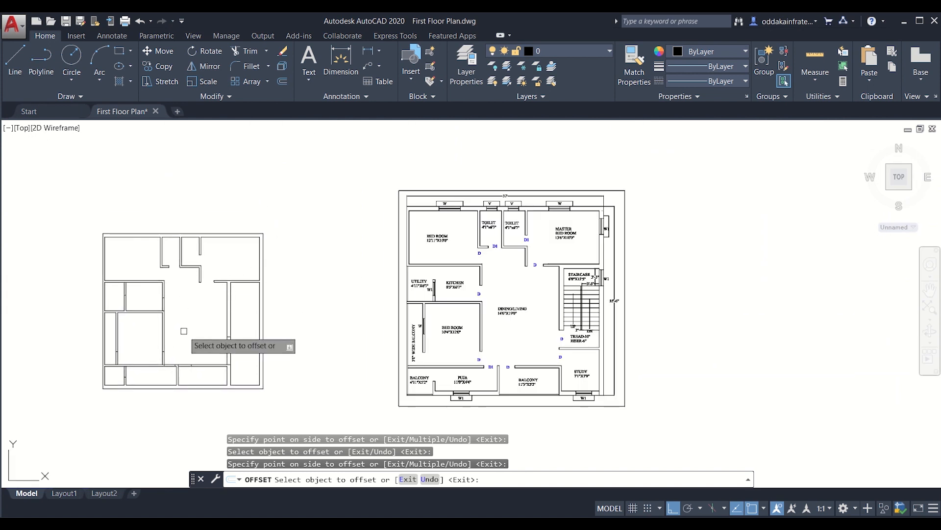
{"action": "mouse_move", "coordinate": [185, 330]}
{"action": "middle_mouse_down"}
{"action": "mouse_move", "coordinate": [206, 293]}
{"action": "mouse_move", "coordinate": [245, 301]}
{"action": "middle_mouse_up"}
{"action": "scroll", "coordinate": [201, 307], "scroll_direction": "up", "scroll_amount": 1}
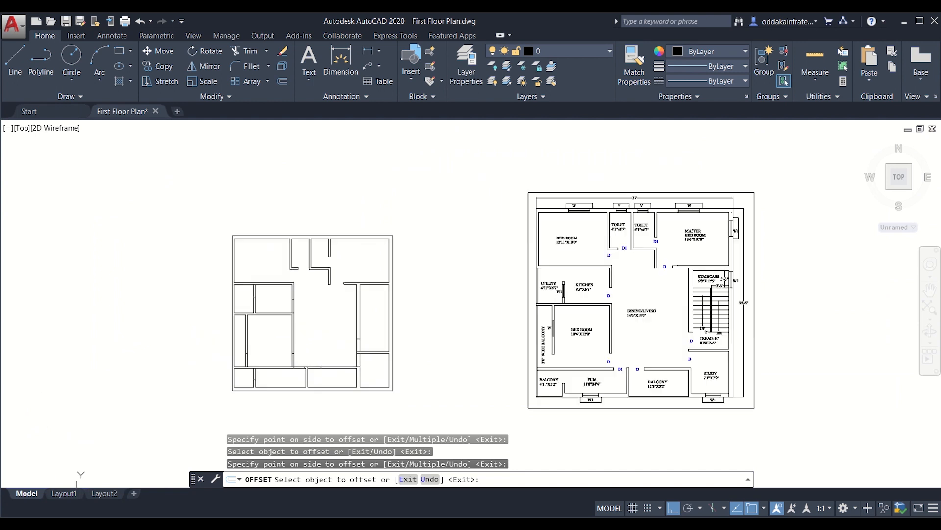
{"action": "scroll", "coordinate": [290, 316], "scroll_direction": "up", "scroll_amount": 5}
{"action": "key", "text": "Escape"}
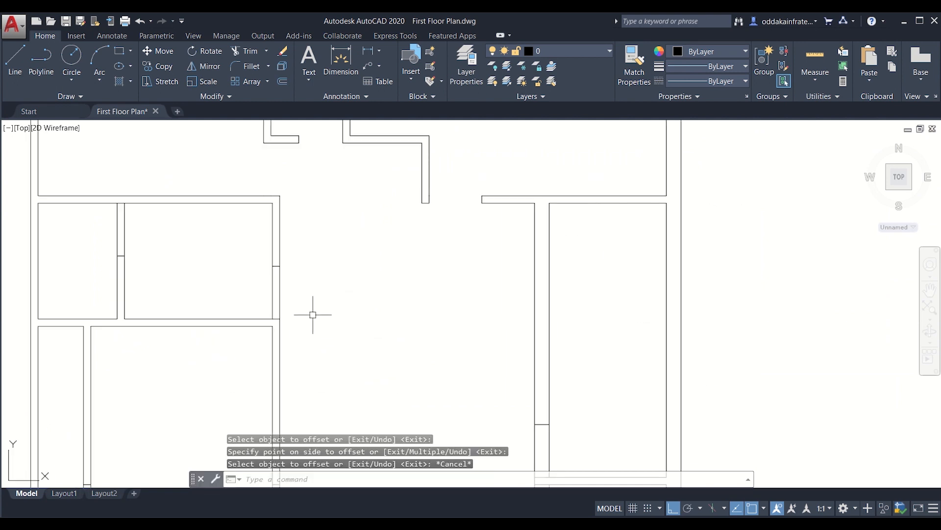
Step: Trim the door opening below the mark in the kitchen's right wall and the part above the mark in the utility-kitchen wall
{"action": "key", "text": "BackSpace"}
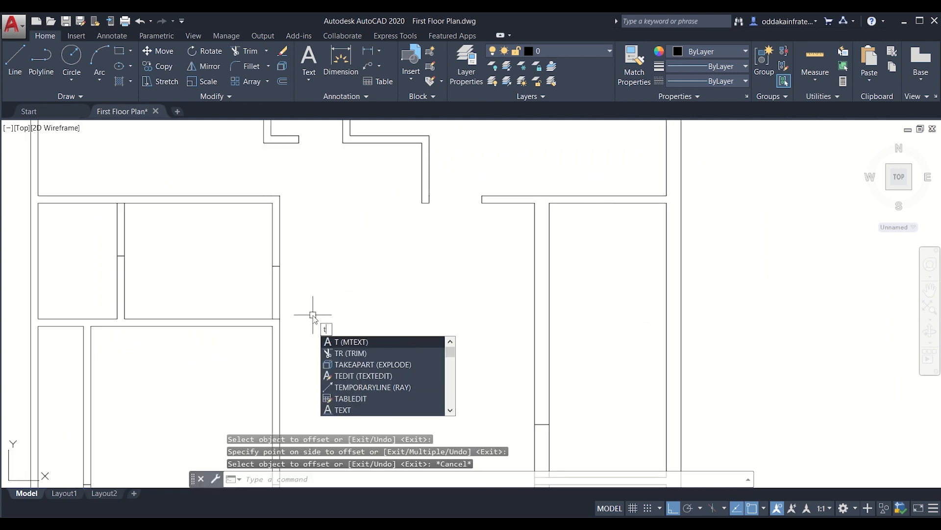
{"action": "type", "text": "r"}
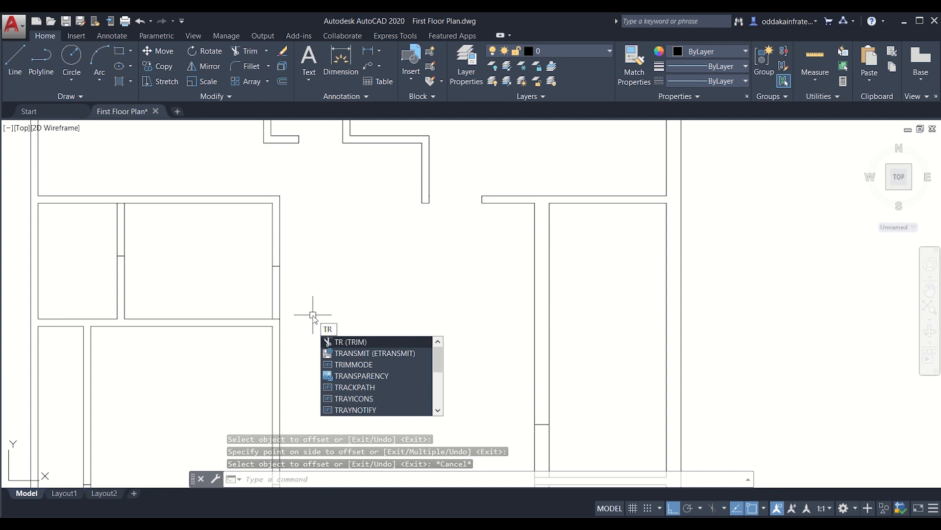
{"action": "key", "text": "Return"}
{"action": "key", "text": "Return"}
{"action": "left_click", "coordinate": [321, 287]}
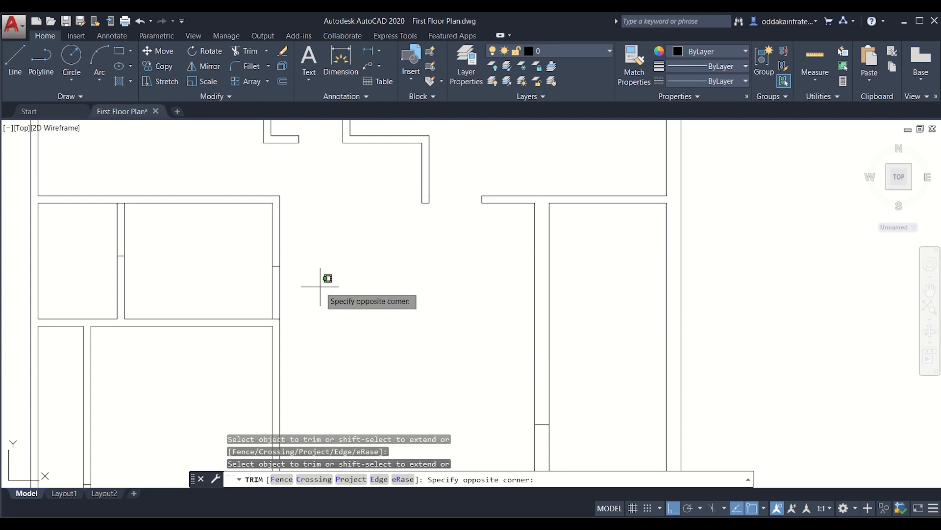
{"action": "left_click", "coordinate": [171, 300]}
{"action": "scroll", "coordinate": [171, 300], "scroll_direction": "down", "scroll_amount": 6}
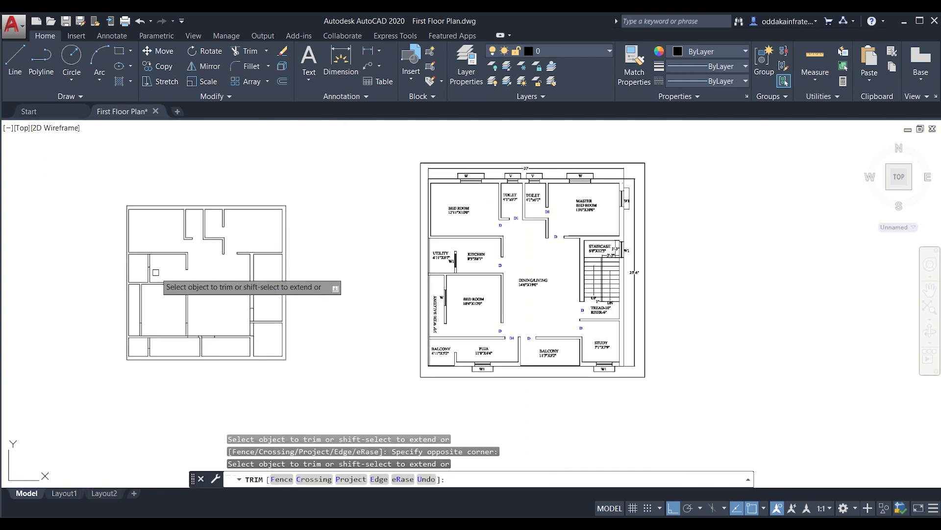
{"action": "left_click", "coordinate": [166, 259]}
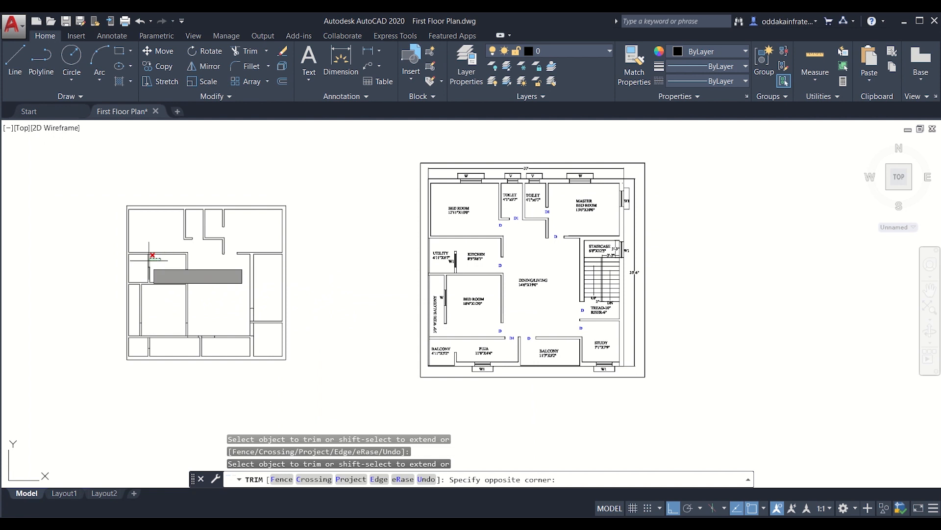
{"action": "left_click", "coordinate": [135, 256]}
{"action": "middle_click_drag", "start_coordinate": [144, 299], "coordinate": [169, 248]}
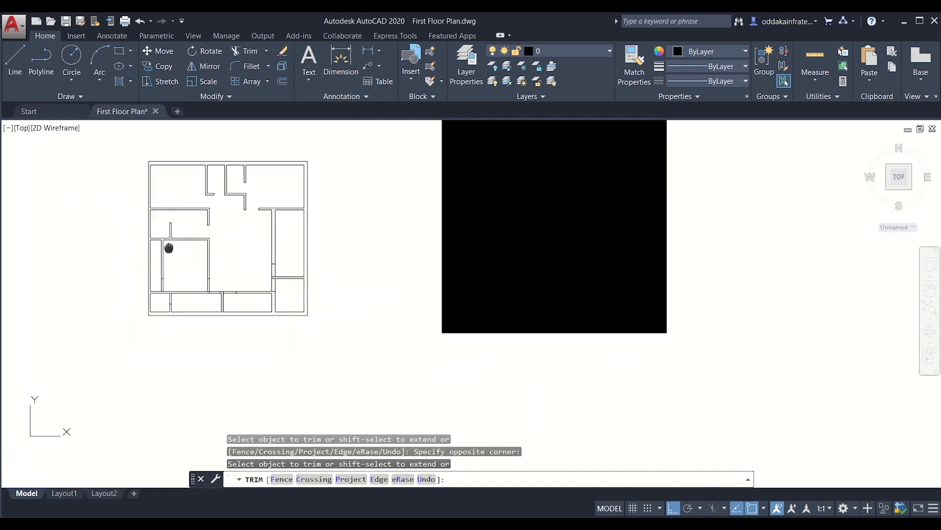
Step: Trim the marked openings in the wall between the 3'0" wide balcony and bedroom and in the wall between the small balcony and puja room
{"action": "scroll", "coordinate": [179, 276], "scroll_direction": "up", "scroll_amount": 2}
{"action": "left_click", "coordinate": [177, 276]}
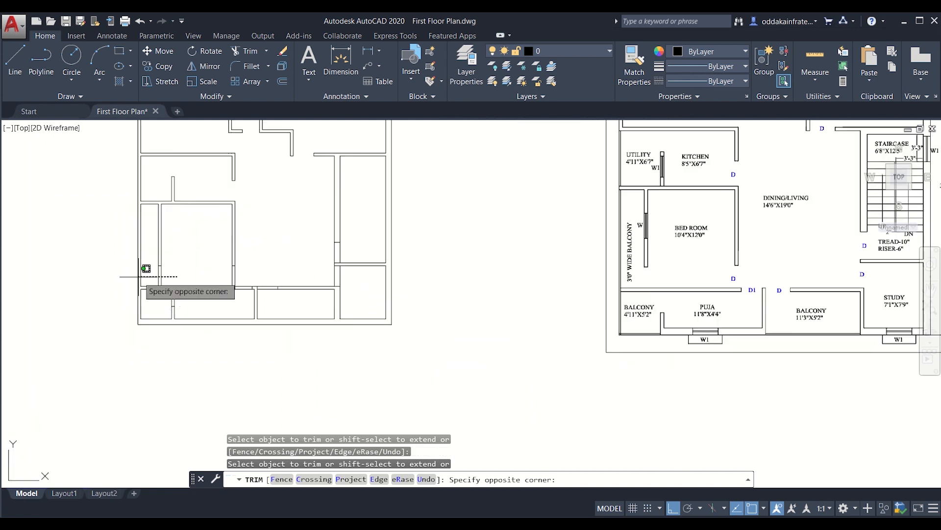
{"action": "left_click", "coordinate": [144, 274]}
{"action": "scroll", "coordinate": [147, 279], "scroll_direction": "down", "scroll_amount": 3}
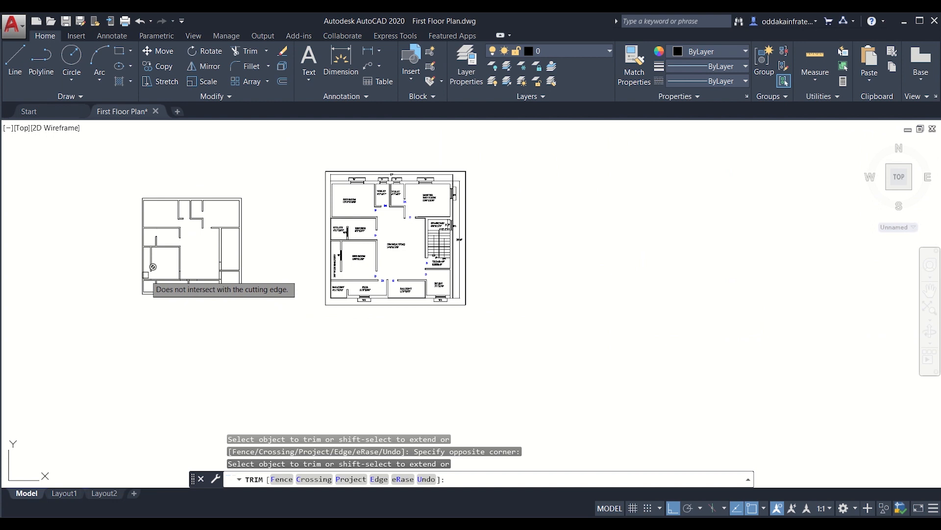
{"action": "scroll", "coordinate": [155, 283], "scroll_direction": "up", "scroll_amount": 3}
{"action": "scroll", "coordinate": [147, 290], "scroll_direction": "up", "scroll_amount": 4}
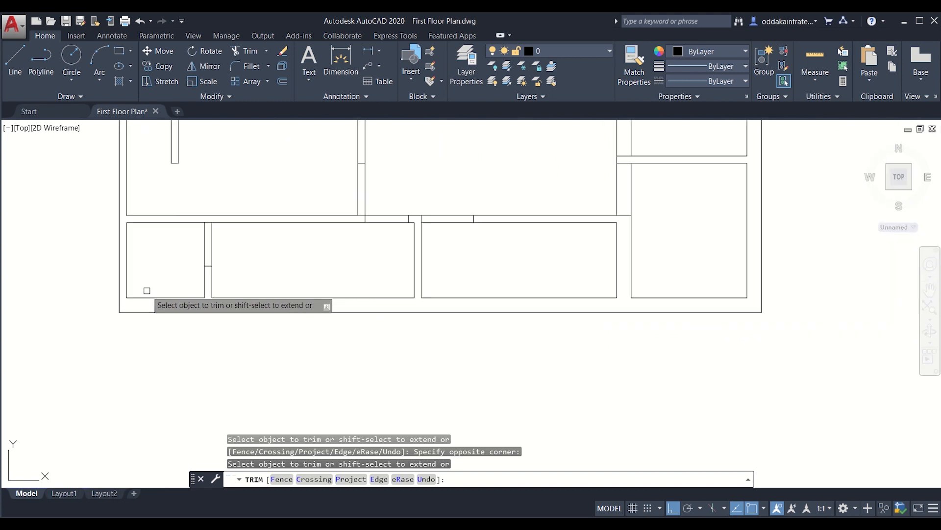
{"action": "left_click", "coordinate": [249, 252]}
{"action": "left_click", "coordinate": [195, 253]}
{"action": "scroll", "coordinate": [195, 253], "scroll_direction": "down", "scroll_amount": 5}
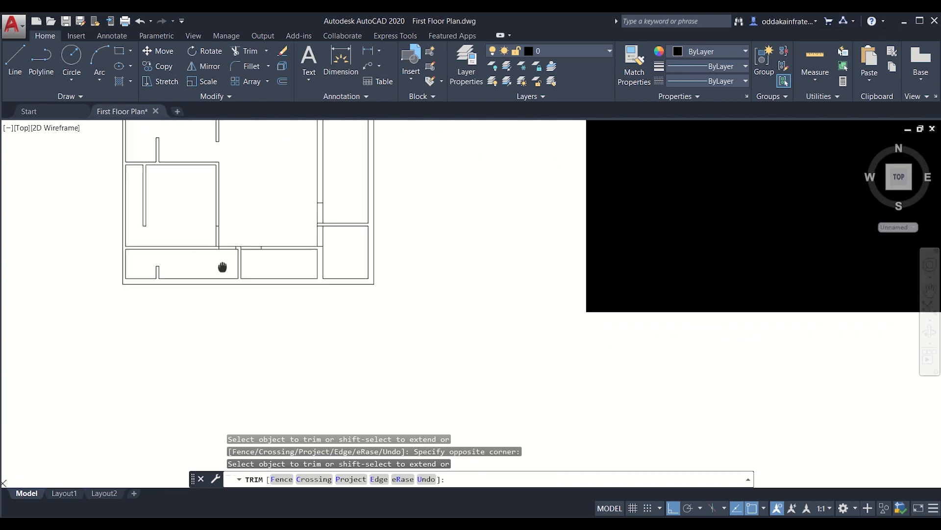
Step: Trim the D1 opening in the puja room's upper wall and the D opening in the 11'3"x5'2" balcony's upper wall
{"action": "scroll", "coordinate": [210, 267], "scroll_direction": "up", "scroll_amount": 6}
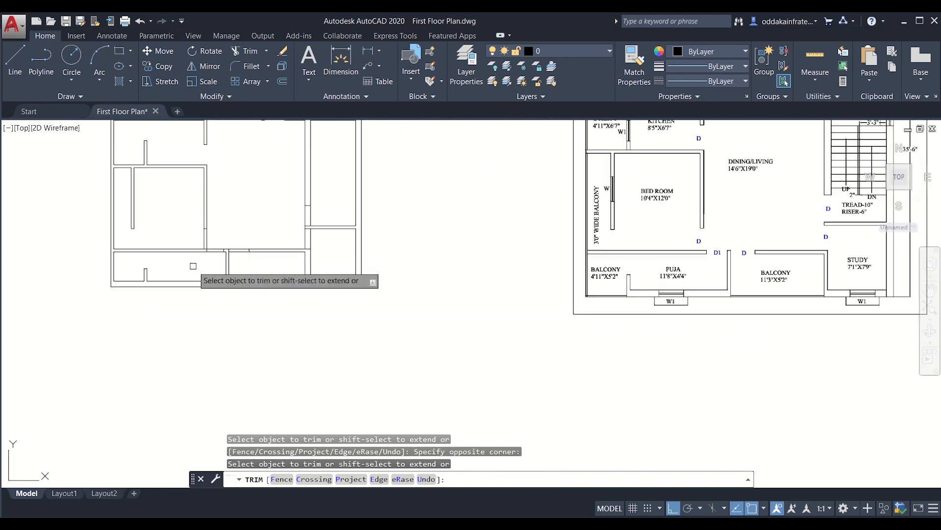
{"action": "left_click", "coordinate": [244, 249]}
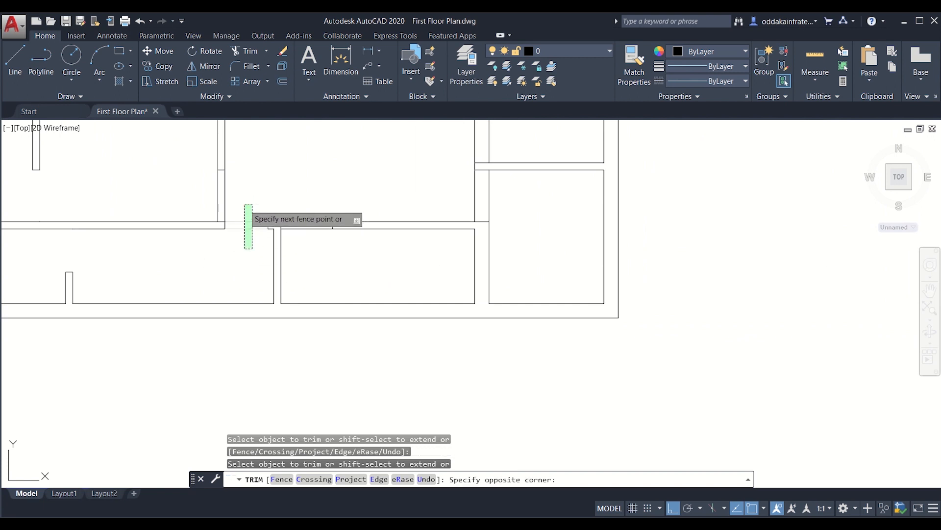
{"action": "left_click", "coordinate": [251, 210]}
{"action": "scroll", "coordinate": [245, 237], "scroll_direction": "down", "scroll_amount": 5}
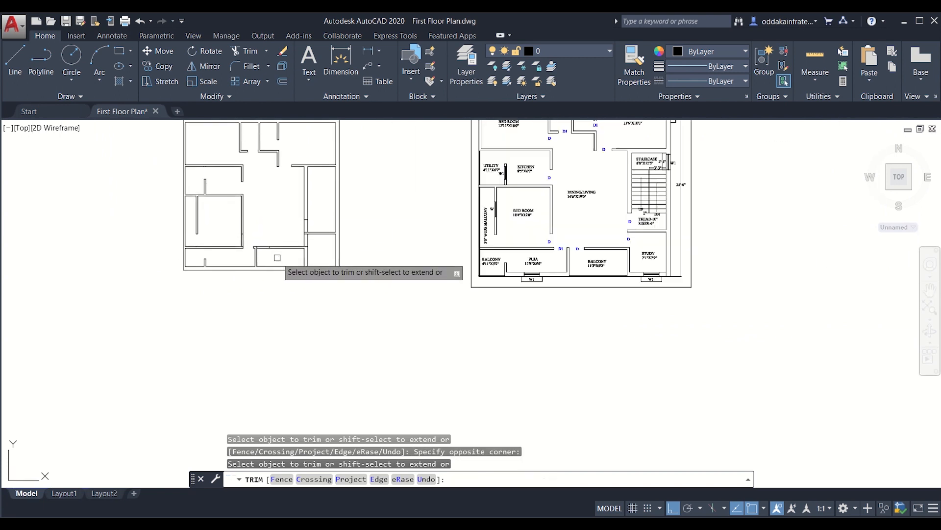
{"action": "scroll", "coordinate": [260, 258], "scroll_direction": "up", "scroll_amount": 5}
{"action": "left_click_drag", "start_coordinate": [254, 254], "coordinate": [251, 177]}
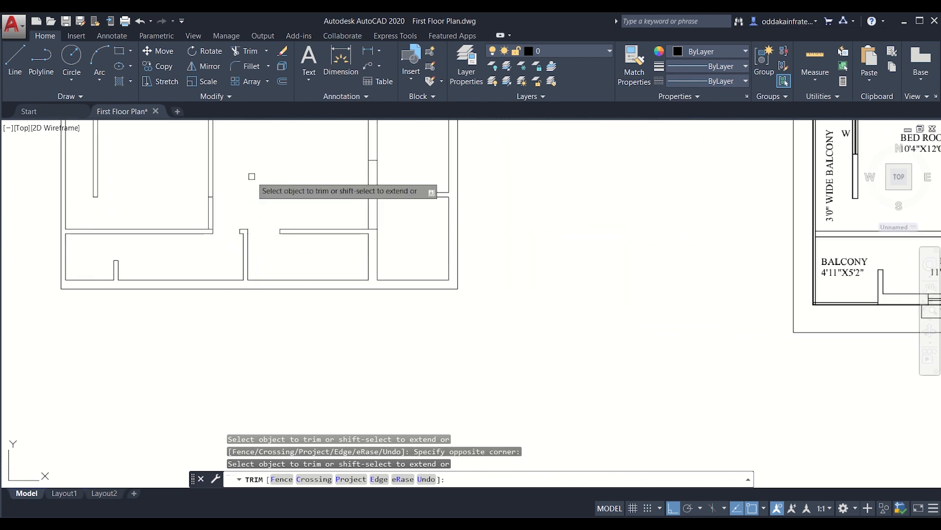
{"action": "scroll", "coordinate": [250, 179], "scroll_direction": "down", "scroll_amount": 5}
{"action": "scroll", "coordinate": [226, 281], "scroll_direction": "up", "scroll_amount": 2}
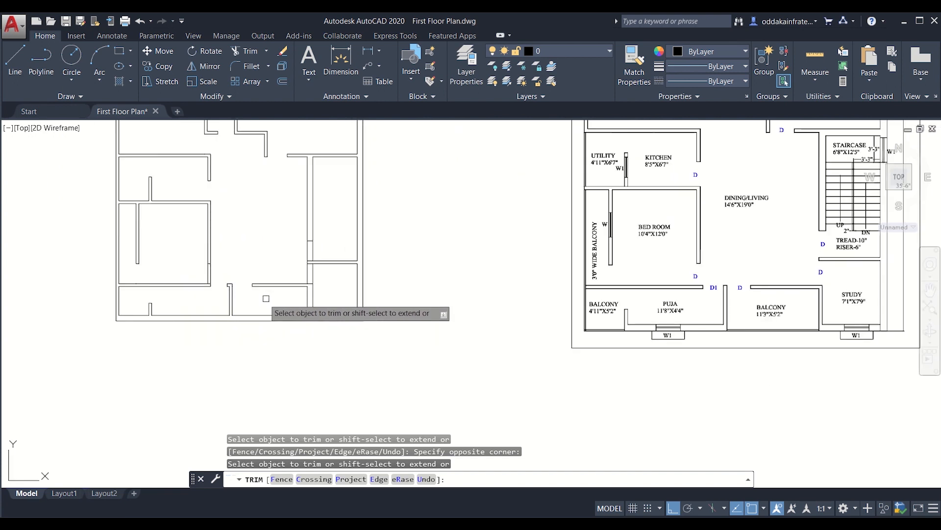
Step: Trim the D opening at the lower end of the 10'4"x12'0" bedroom's right wall
{"action": "middle_click_drag", "start_coordinate": [265, 297], "coordinate": [238, 321]}
{"action": "scroll", "coordinate": [206, 307], "scroll_direction": "up", "scroll_amount": 2}
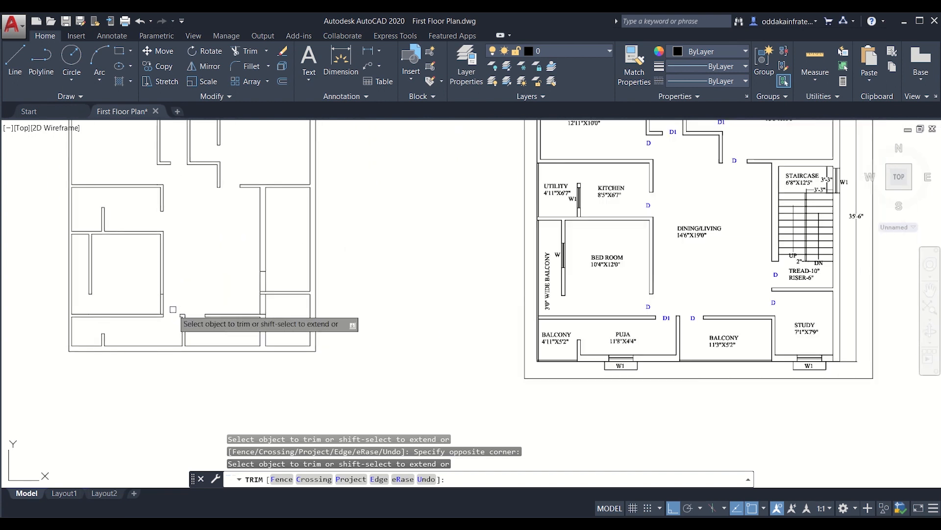
{"action": "left_click_drag", "start_coordinate": [182, 301], "coordinate": [95, 304]}
{"action": "scroll", "coordinate": [131, 305], "scroll_direction": "down", "scroll_amount": 2}
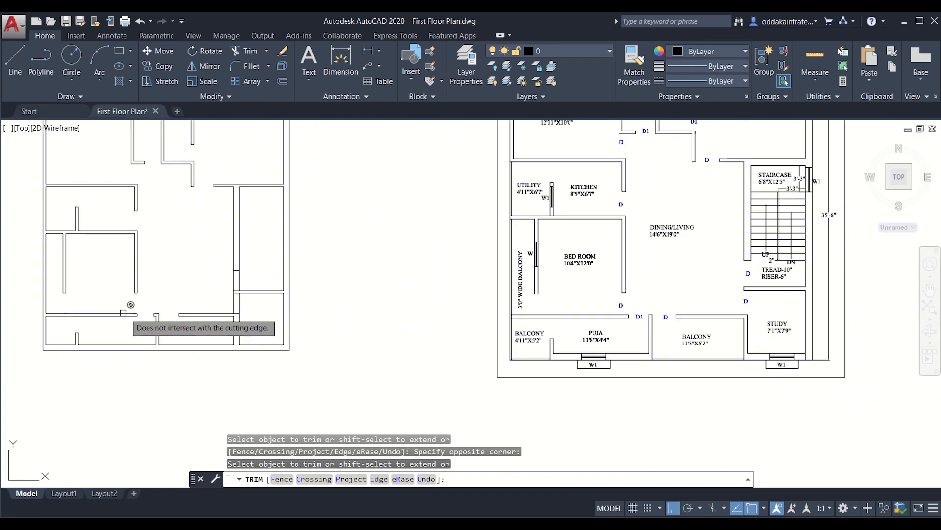
Step: Trim the marked D openings in the left walls of the study and the staircase
{"action": "scroll", "coordinate": [217, 323], "scroll_direction": "up", "scroll_amount": 2}
{"action": "left_click_drag", "start_coordinate": [232, 319], "coordinate": [281, 321]}
{"action": "left_click", "coordinate": [280, 280]}
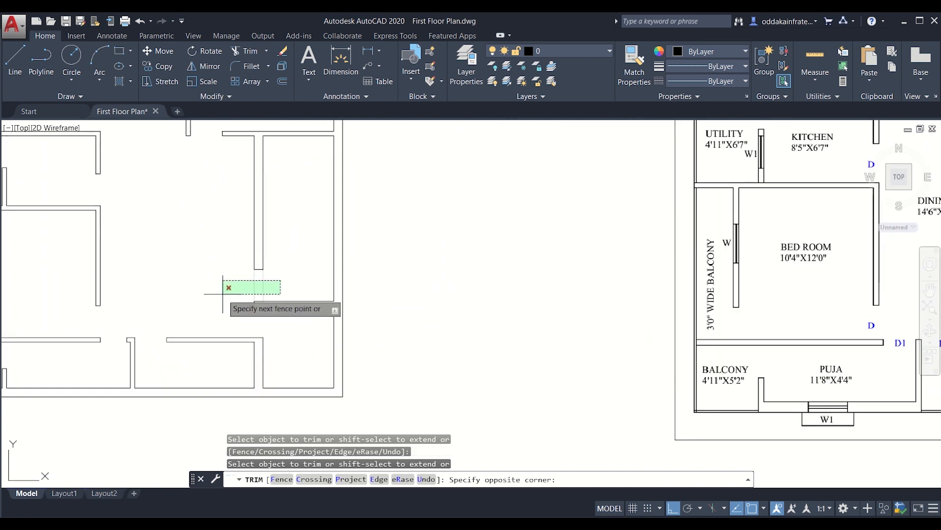
{"action": "left_click", "coordinate": [224, 294]}
{"action": "scroll", "coordinate": [224, 294], "scroll_direction": "down", "scroll_amount": 2}
{"action": "mouse_move", "coordinate": [224, 295]}
{"action": "middle_mouse_down"}
{"action": "mouse_move", "coordinate": [248, 334]}
{"action": "mouse_move", "coordinate": [284, 302]}
{"action": "mouse_move", "coordinate": [312, 343]}
{"action": "middle_mouse_up"}
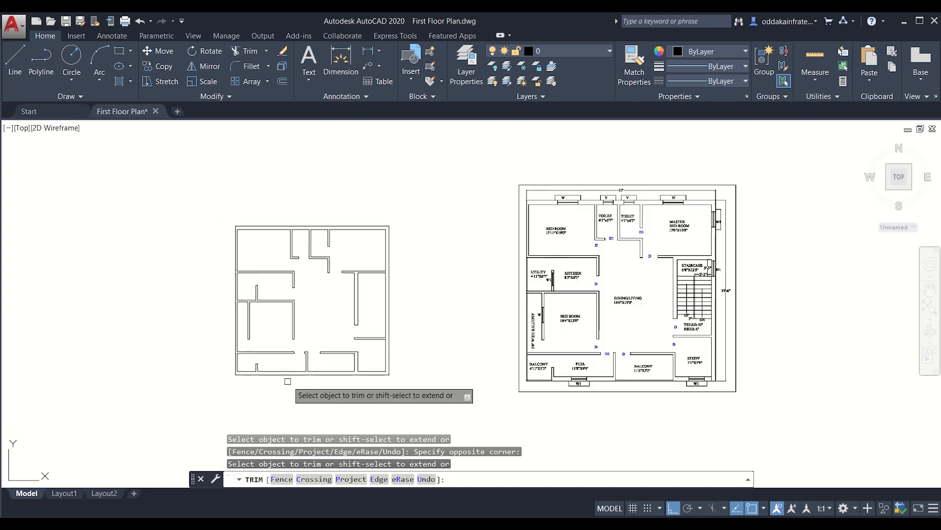
Step: Check the trimmed door openings against the reference plan and end the trim
{"action": "scroll", "coordinate": [278, 382], "scroll_direction": "up", "scroll_amount": 3}
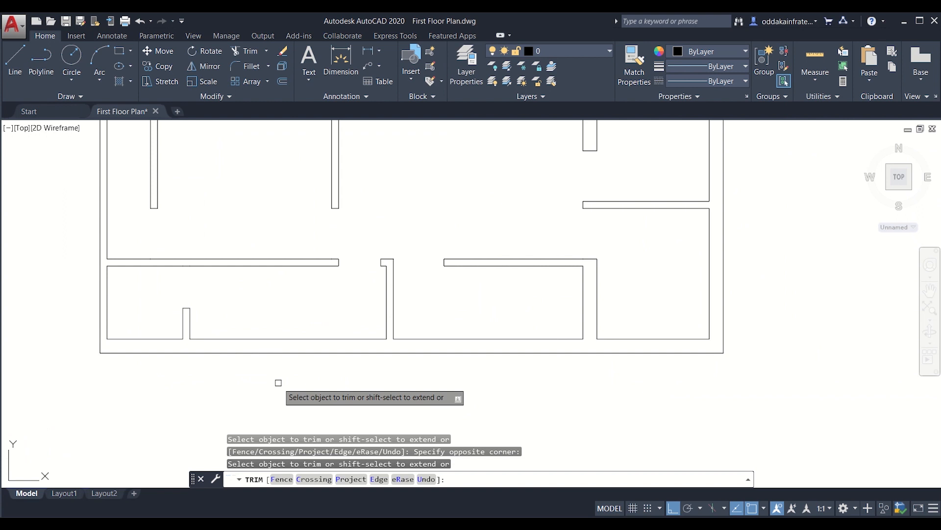
{"action": "scroll", "coordinate": [294, 348], "scroll_direction": "down", "scroll_amount": 5}
{"action": "scroll", "coordinate": [296, 352], "scroll_direction": "up", "scroll_amount": 4}
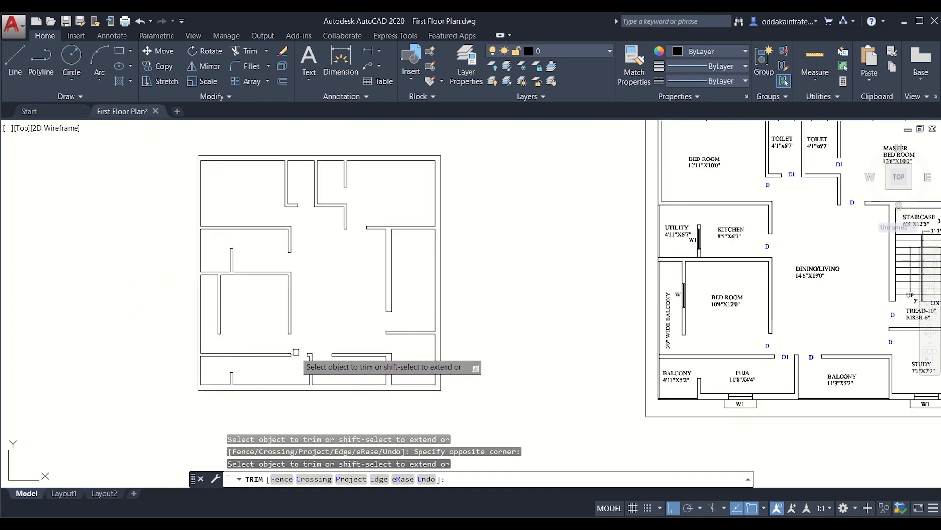
{"action": "scroll", "coordinate": [296, 351], "scroll_direction": "up", "scroll_amount": 2}
{"action": "scroll", "coordinate": [296, 351], "scroll_direction": "down", "scroll_amount": 5}
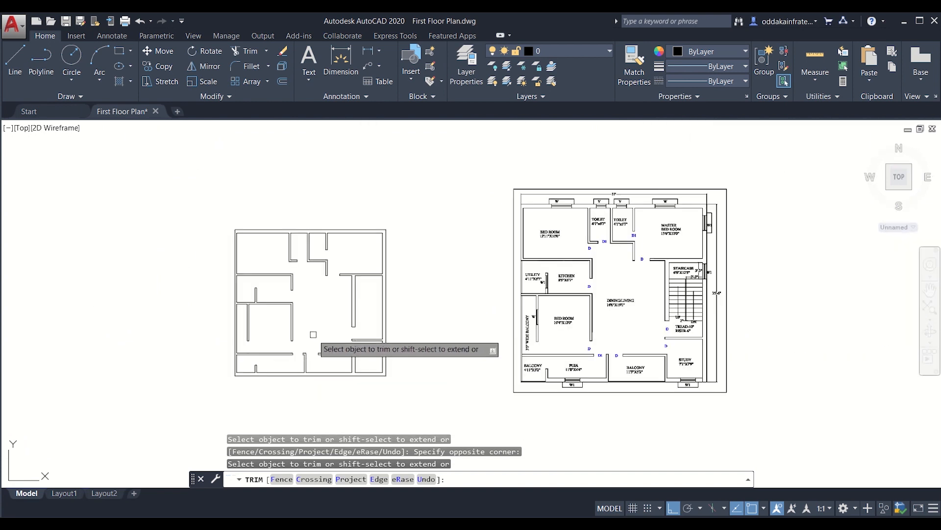
{"action": "key", "text": "Escape"}
{"action": "scroll", "coordinate": [318, 288], "scroll_direction": "up", "scroll_amount": 2}
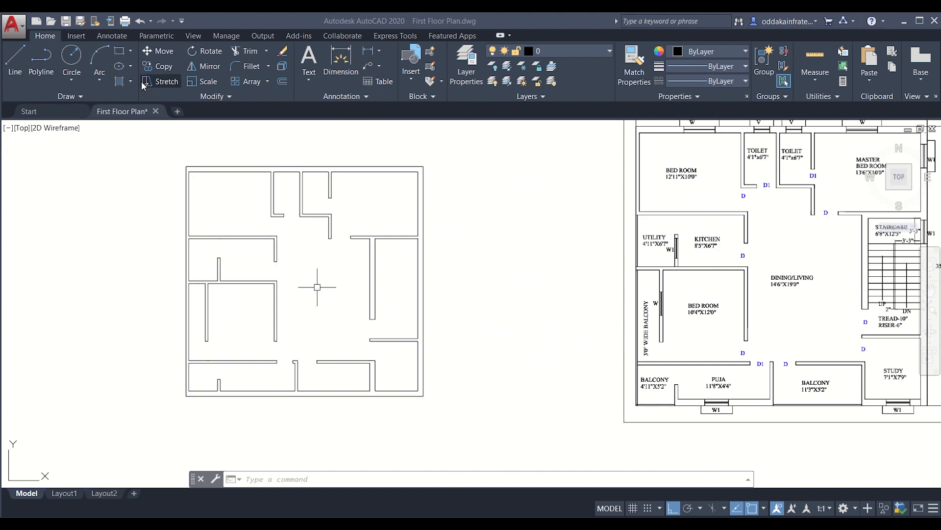
Step: Add a multiline text label "D" in the empty space beside the floor plan being drawn
{"action": "left_click", "coordinate": [311, 80]}
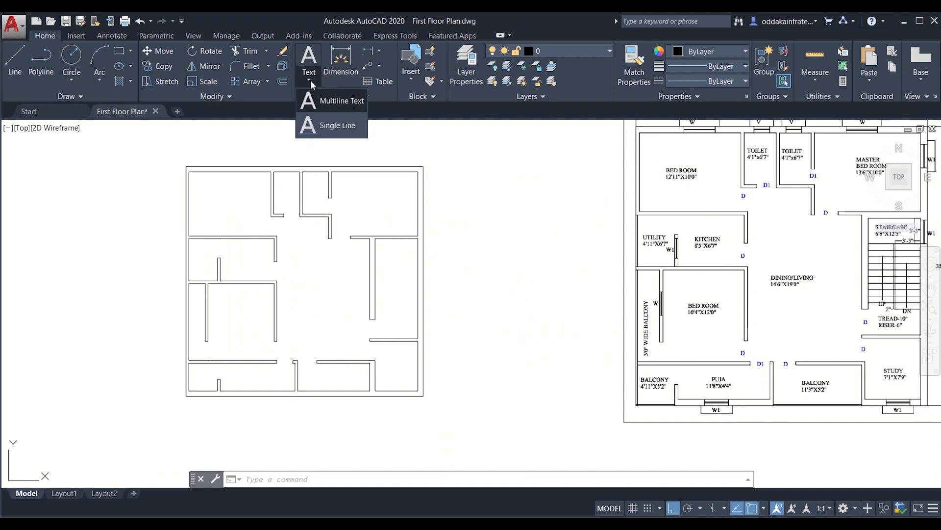
{"action": "left_click", "coordinate": [328, 100]}
{"action": "left_click", "coordinate": [455, 193]}
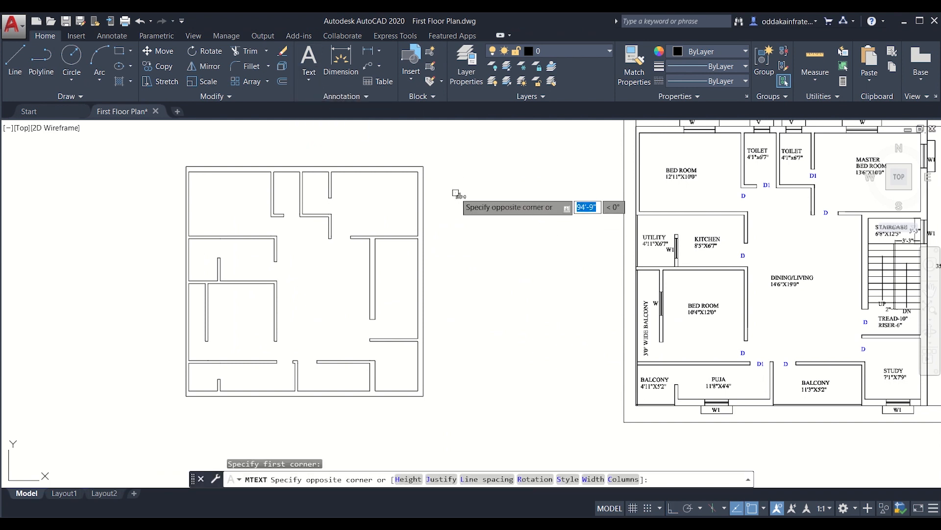
{"action": "left_click", "coordinate": [519, 245]}
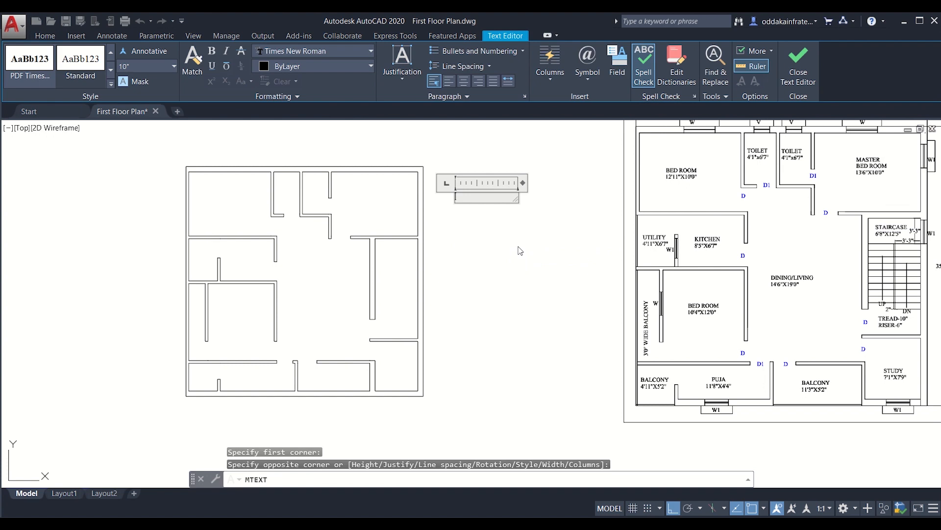
{"action": "type", "text": "D"}
{"action": "left_click", "coordinate": [475, 223]}
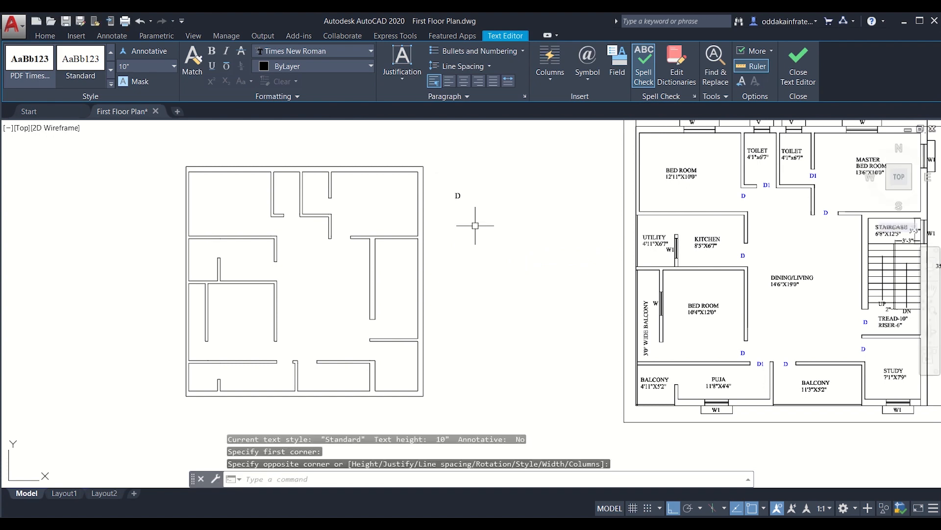
Step: Copy the D label, with ortho off, to the door opening of the 12'11"x10'0" bedroom
{"action": "left_click", "coordinate": [459, 197]}
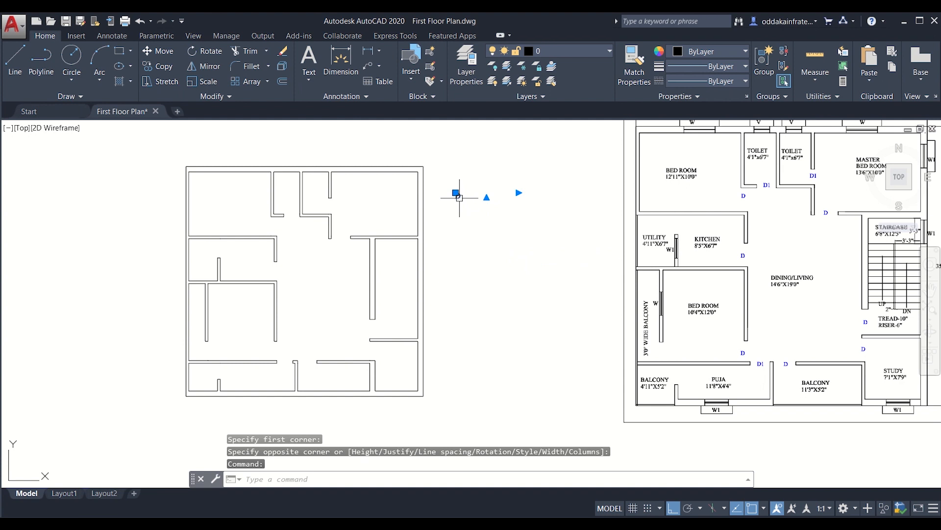
{"action": "type", "text": "co"}
{"action": "key", "text": "Return"}
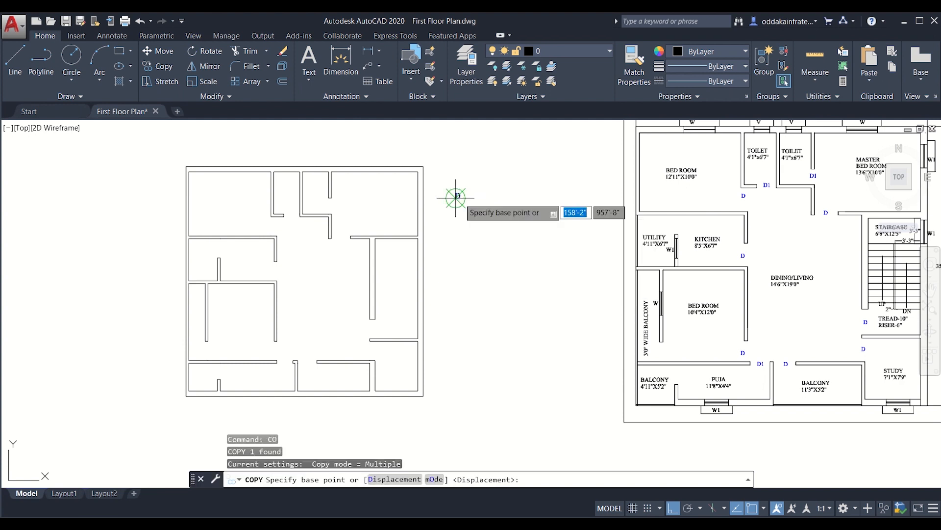
{"action": "left_click", "coordinate": [456, 197]}
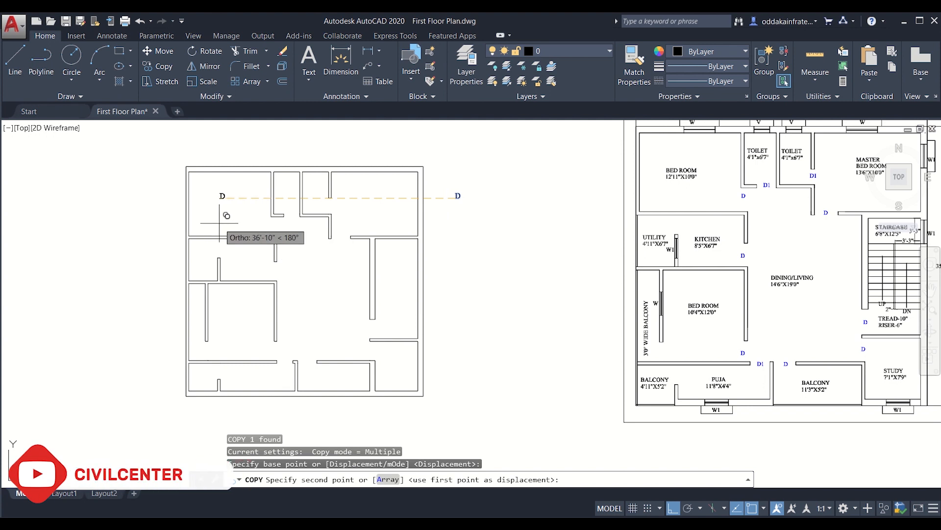
{"action": "key", "text": "F8"}
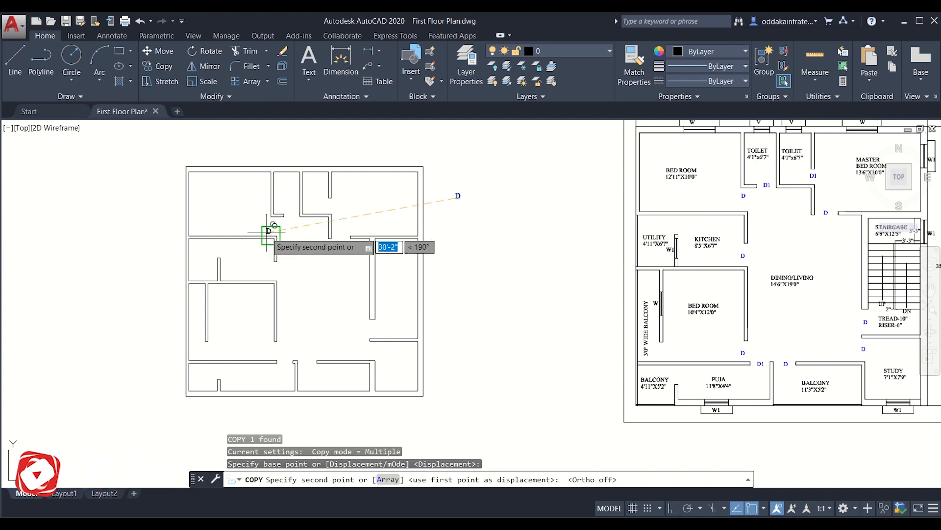
{"action": "scroll", "coordinate": [273, 235], "scroll_direction": "up", "scroll_amount": 8}
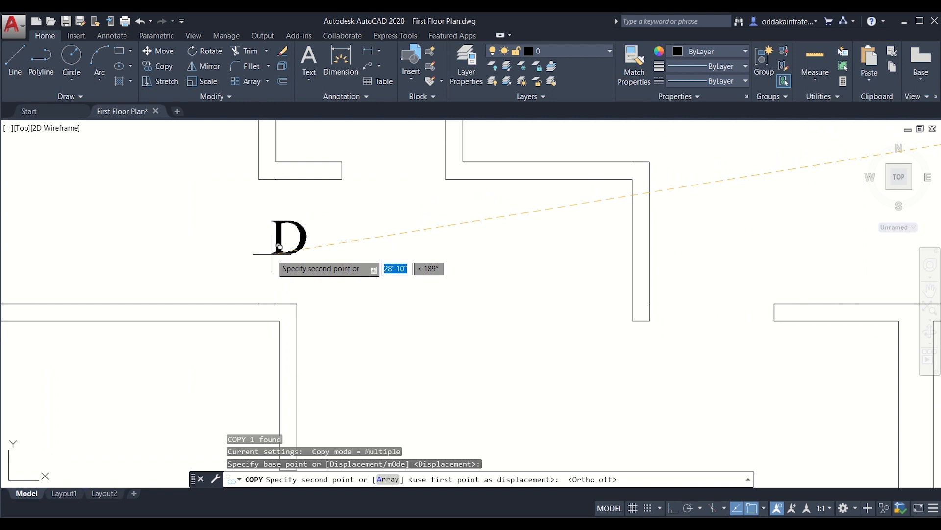
{"action": "left_click", "coordinate": [272, 254]}
Step: Place further copies of the D label at the master bedroom and kitchen door openings
{"action": "scroll", "coordinate": [269, 252], "scroll_direction": "down", "scroll_amount": 8}
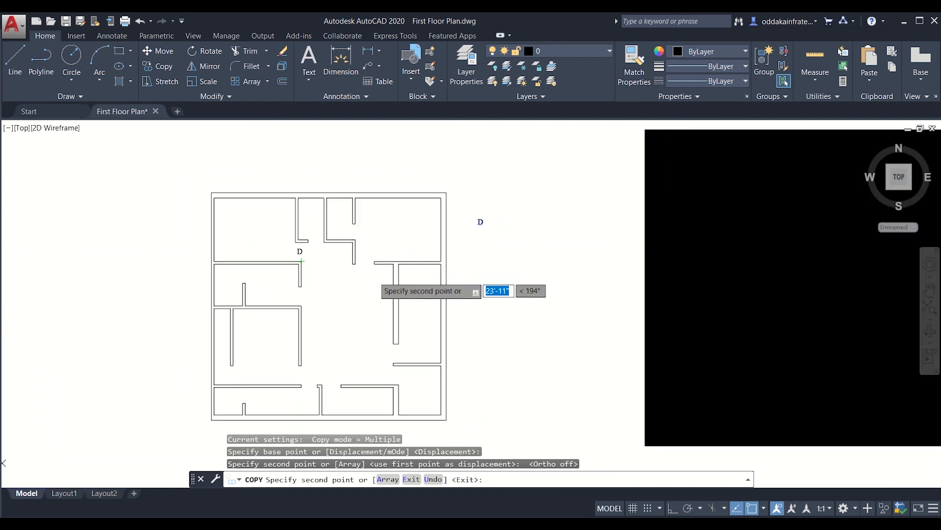
{"action": "middle_click_drag", "start_coordinate": [332, 261], "coordinate": [300, 256]}
{"action": "scroll", "coordinate": [292, 255], "scroll_direction": "down", "scroll_amount": 2}
{"action": "scroll", "coordinate": [290, 256], "scroll_direction": "up", "scroll_amount": 2}
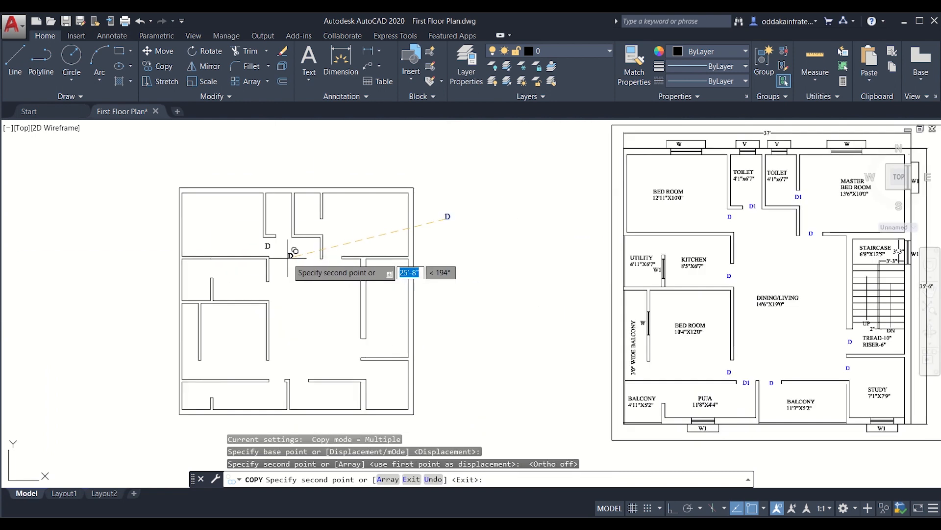
{"action": "scroll", "coordinate": [295, 251], "scroll_direction": "down", "scroll_amount": 2}
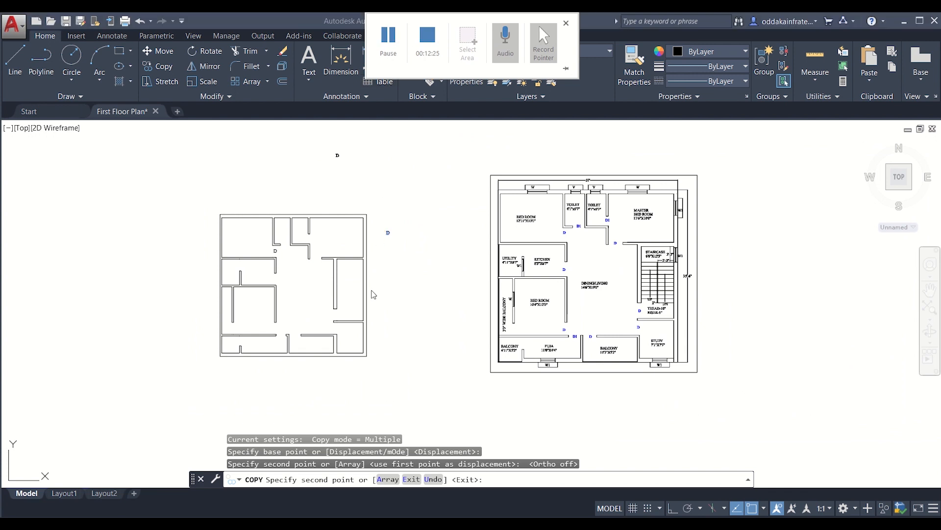
{"action": "scroll", "coordinate": [279, 252], "scroll_direction": "up", "scroll_amount": 8}
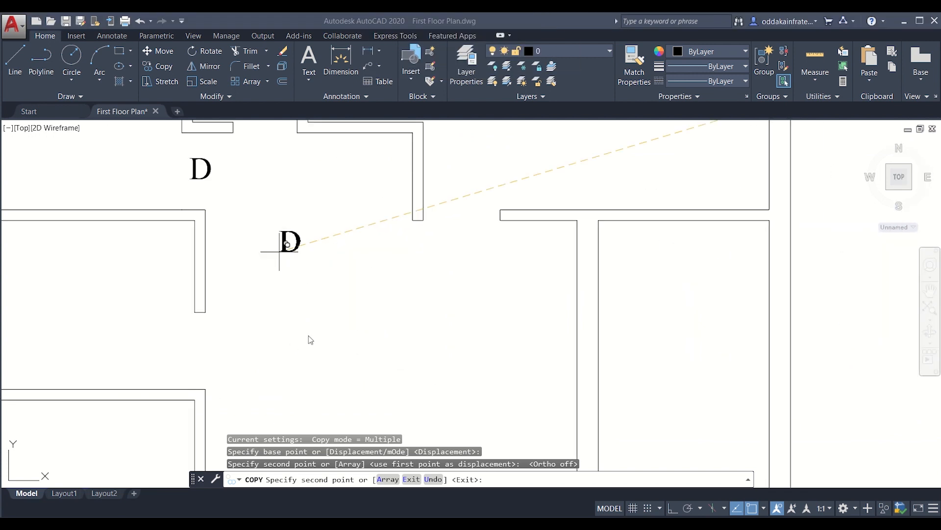
{"action": "left_click", "coordinate": [451, 224]}
{"action": "scroll", "coordinate": [432, 231], "scroll_direction": "down", "scroll_amount": 4}
{"action": "scroll", "coordinate": [351, 252], "scroll_direction": "up", "scroll_amount": 4}
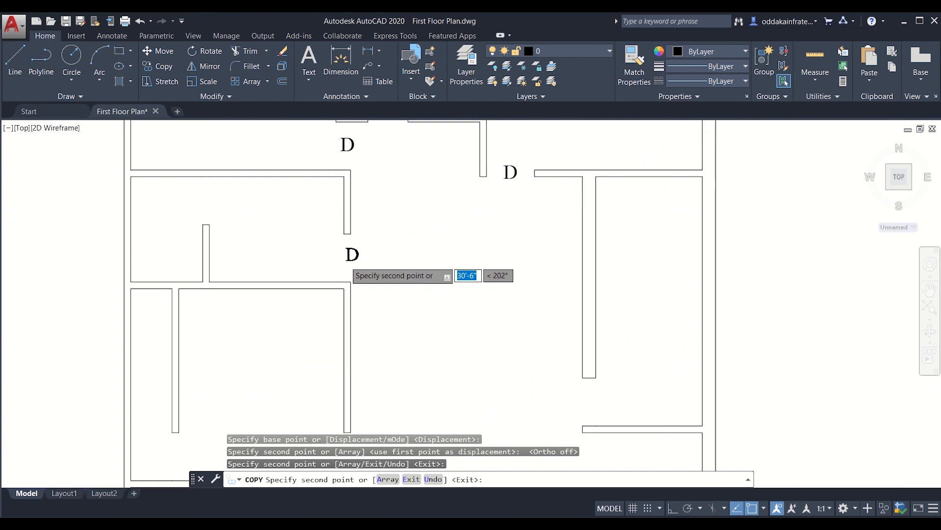
{"action": "left_click", "coordinate": [345, 252]}
Step: Place D copies at the openings at the lower ends of the 10'4"x12'0" bedroom's right and left walls
{"action": "scroll", "coordinate": [380, 227], "scroll_direction": "down", "scroll_amount": 4}
{"action": "scroll", "coordinate": [362, 314], "scroll_direction": "up", "scroll_amount": 3}
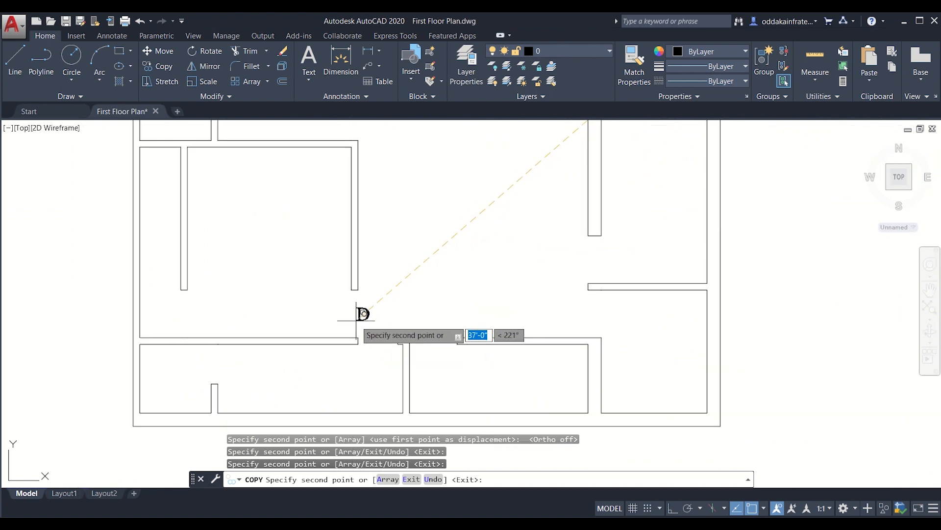
{"action": "left_click", "coordinate": [353, 311]}
{"action": "left_click", "coordinate": [185, 311]}
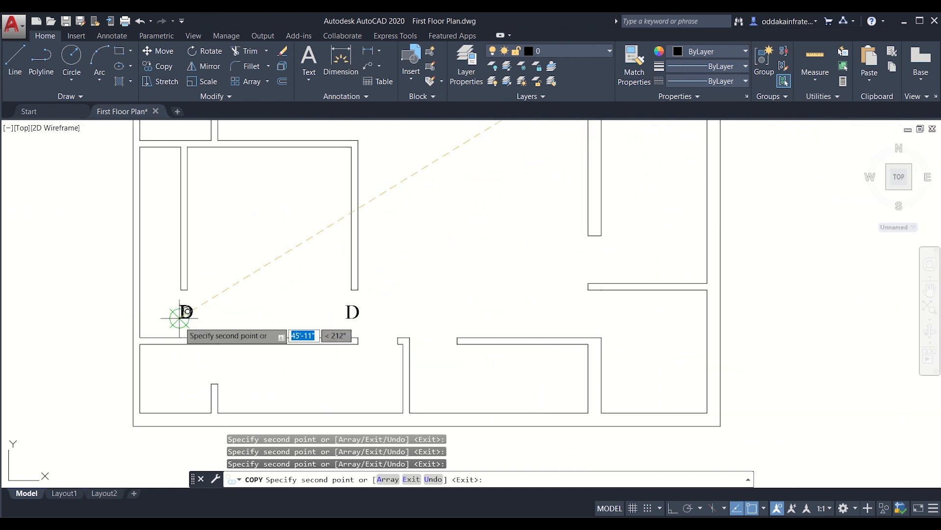
Step: Place D copies at the 11'3"x5'2" balcony, study and staircase openings, and end the copy
{"action": "scroll", "coordinate": [252, 318], "scroll_direction": "down", "scroll_amount": 2}
{"action": "scroll", "coordinate": [347, 340], "scroll_direction": "up", "scroll_amount": 3}
{"action": "left_click", "coordinate": [379, 311]}
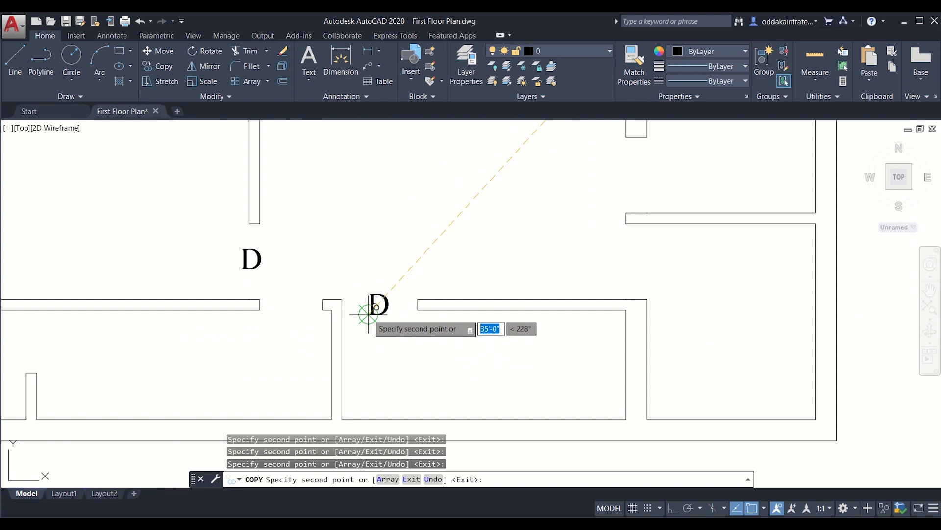
{"action": "scroll", "coordinate": [380, 314], "scroll_direction": "down", "scroll_amount": 3}
{"action": "scroll", "coordinate": [470, 310], "scroll_direction": "up", "scroll_amount": 4}
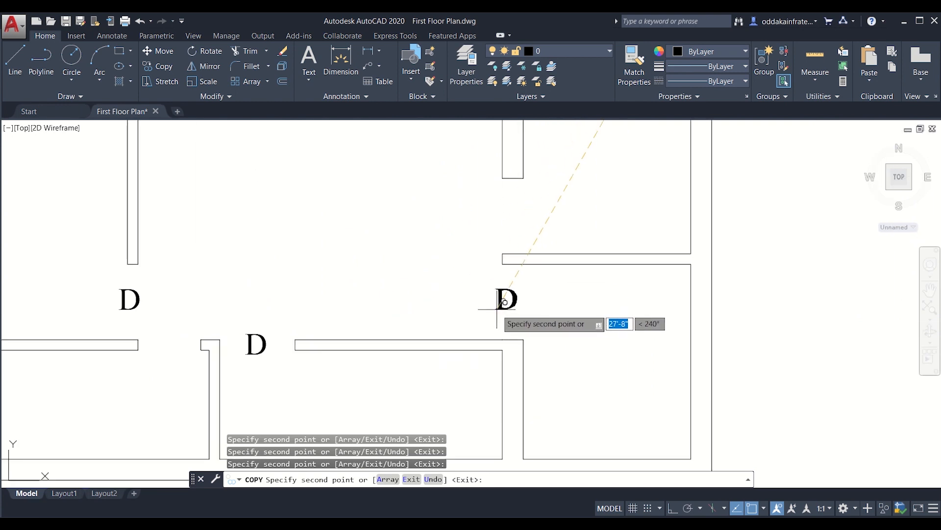
{"action": "left_click", "coordinate": [496, 310]}
{"action": "left_click", "coordinate": [513, 219]}
{"action": "scroll", "coordinate": [507, 333], "scroll_direction": "down", "scroll_amount": 5}
{"action": "scroll", "coordinate": [437, 262], "scroll_direction": "up", "scroll_amount": 3}
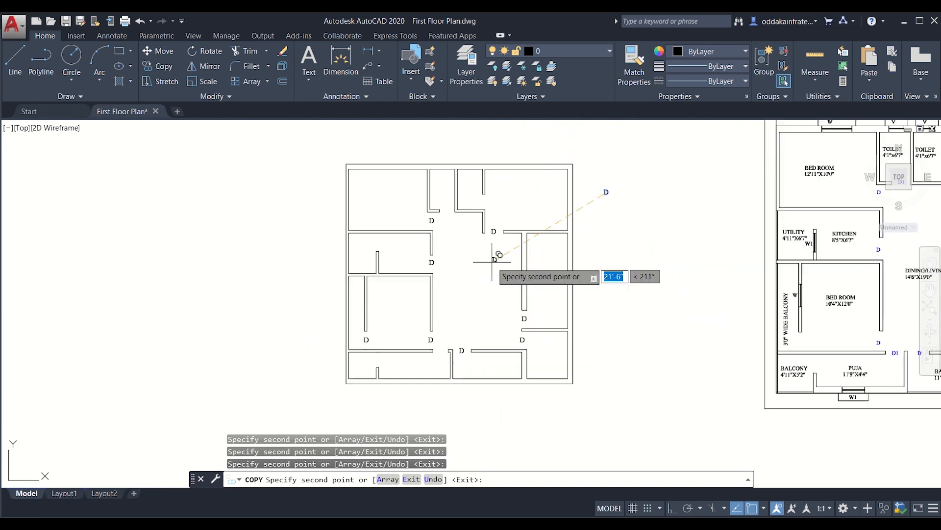
{"action": "scroll", "coordinate": [451, 281], "scroll_direction": "down", "scroll_amount": 2}
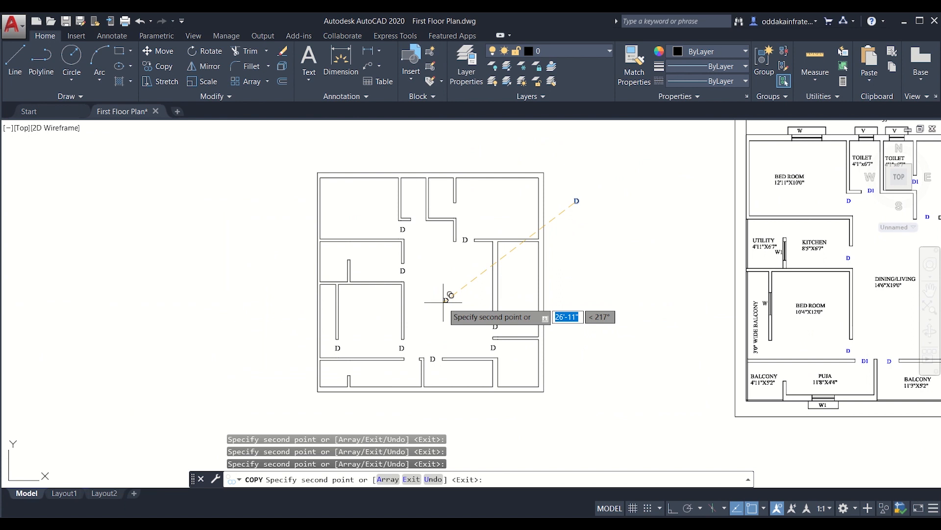
{"action": "key", "text": "Escape"}
Step: Change the text of the original D label outside the plan to "D1"
{"action": "scroll", "coordinate": [569, 212], "scroll_direction": "up", "scroll_amount": 4}
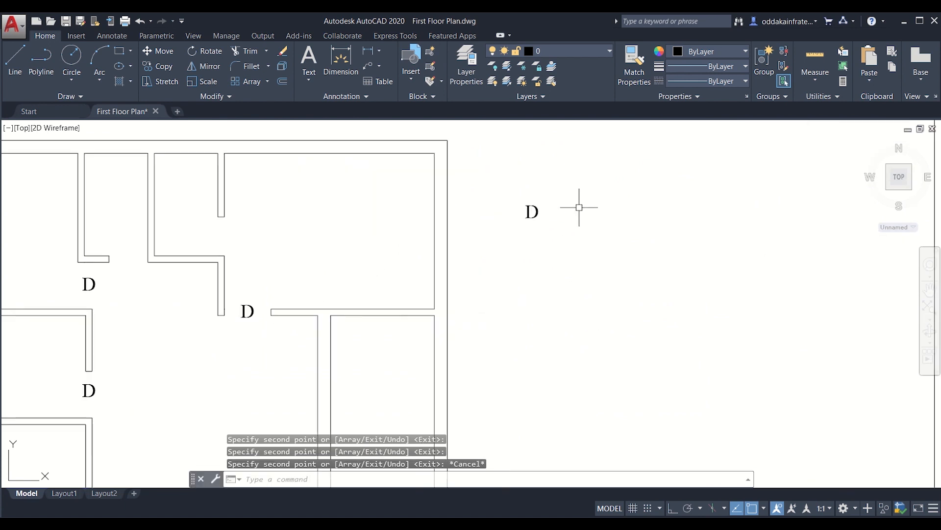
{"action": "double_click", "coordinate": [532, 214]}
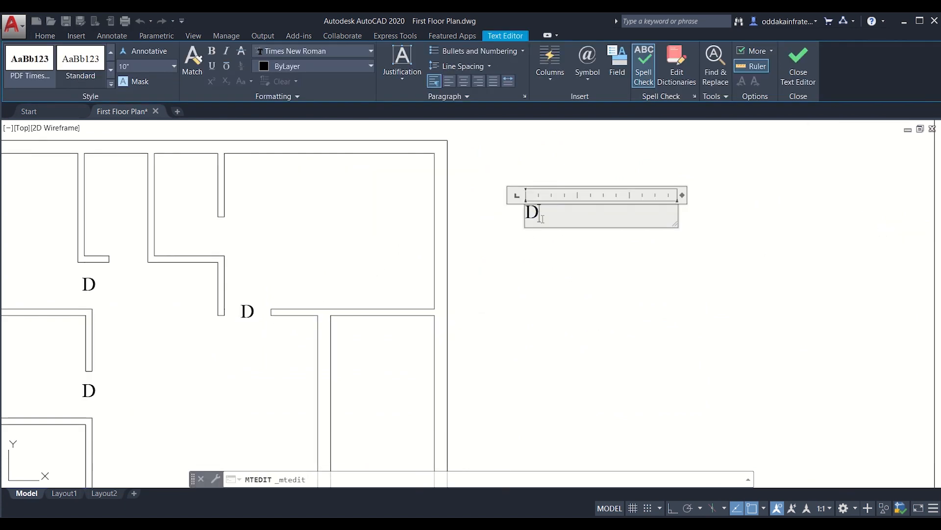
{"action": "left_click", "coordinate": [549, 263]}
Step: Copy the D1 label to the door openings of both toilets
{"action": "left_click", "coordinate": [521, 193]}
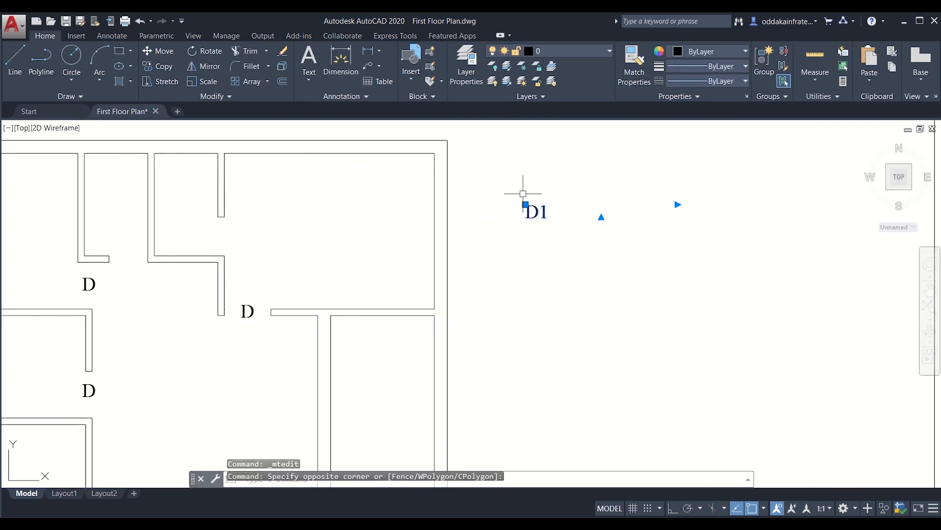
{"action": "left_click", "coordinate": [160, 73]}
{"action": "scroll", "coordinate": [529, 220], "scroll_direction": "up", "scroll_amount": 4}
{"action": "left_click", "coordinate": [520, 204]}
{"action": "scroll", "coordinate": [551, 266], "scroll_direction": "down", "scroll_amount": 6}
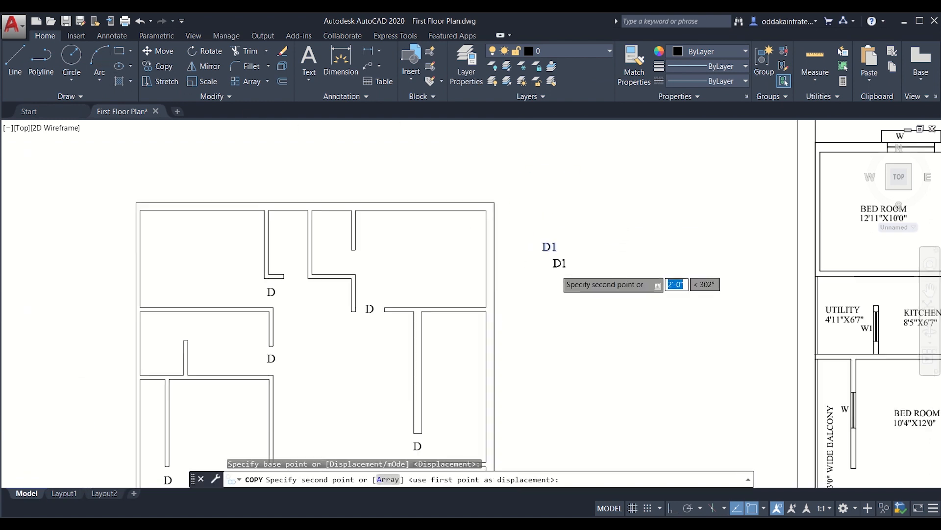
{"action": "scroll", "coordinate": [480, 255], "scroll_direction": "down", "scroll_amount": 3}
{"action": "scroll", "coordinate": [374, 272], "scroll_direction": "up", "scroll_amount": 9}
{"action": "left_click", "coordinate": [386, 262]}
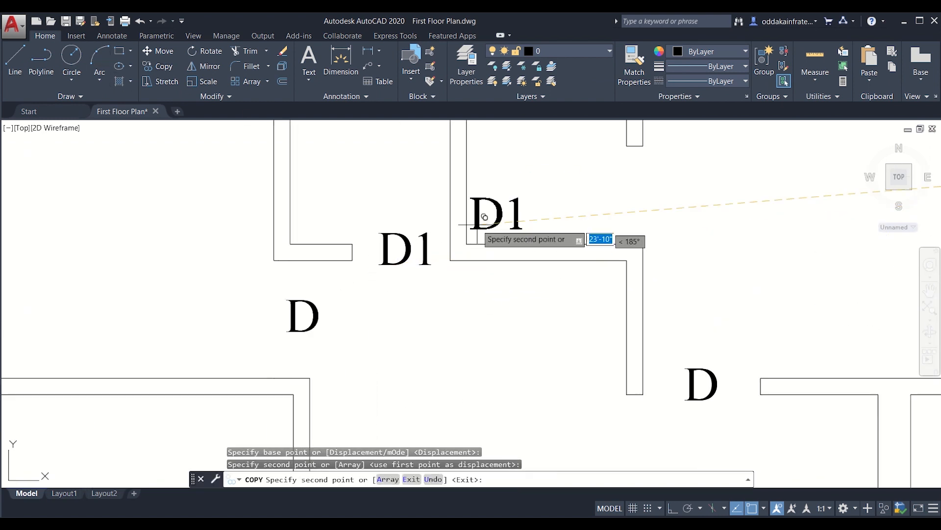
{"action": "left_click", "coordinate": [611, 206]}
Step: Place D1 copies at the puja room's upper opening and the gap between puja room and 4'11"x5'2" balcony, and end the copy
{"action": "scroll", "coordinate": [592, 195], "scroll_direction": "down", "scroll_amount": 6}
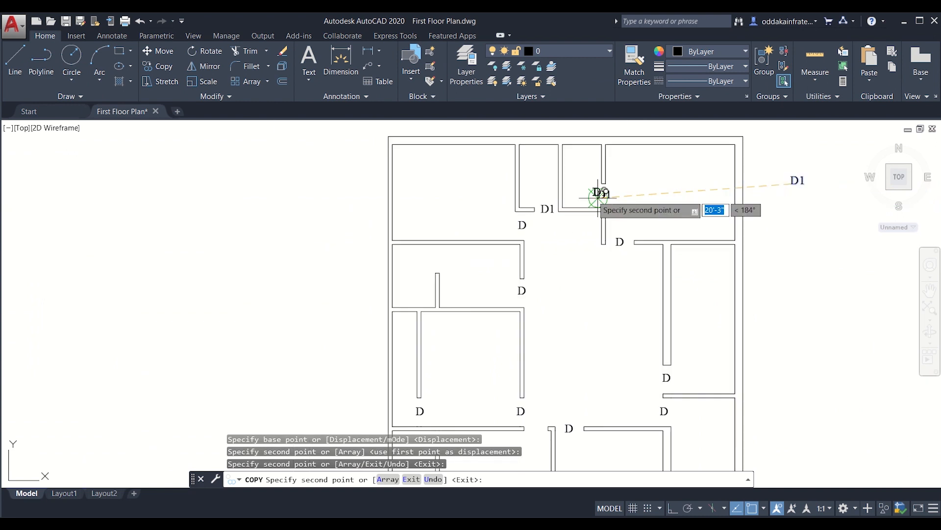
{"action": "middle_click_drag", "start_coordinate": [624, 321], "coordinate": [580, 231]}
{"action": "scroll", "coordinate": [500, 323], "scroll_direction": "up", "scroll_amount": 8}
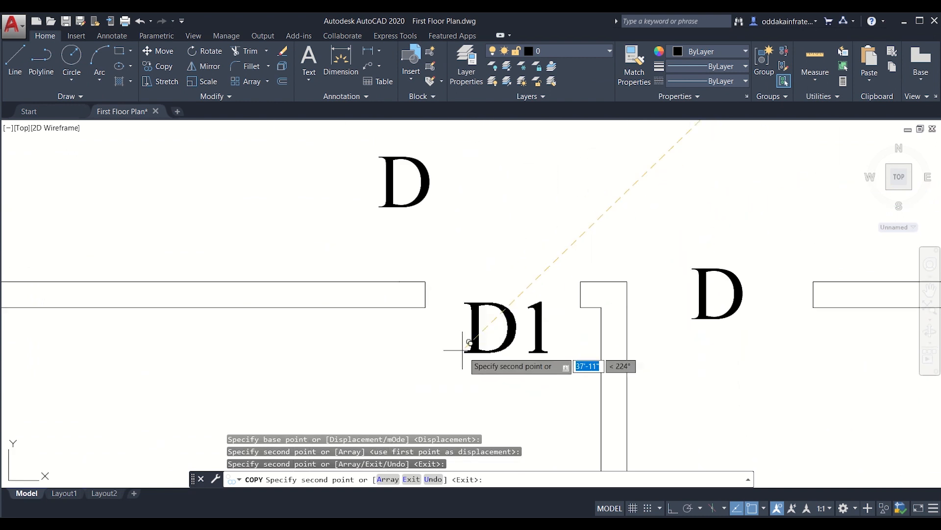
{"action": "scroll", "coordinate": [406, 346], "scroll_direction": "up", "scroll_amount": 3}
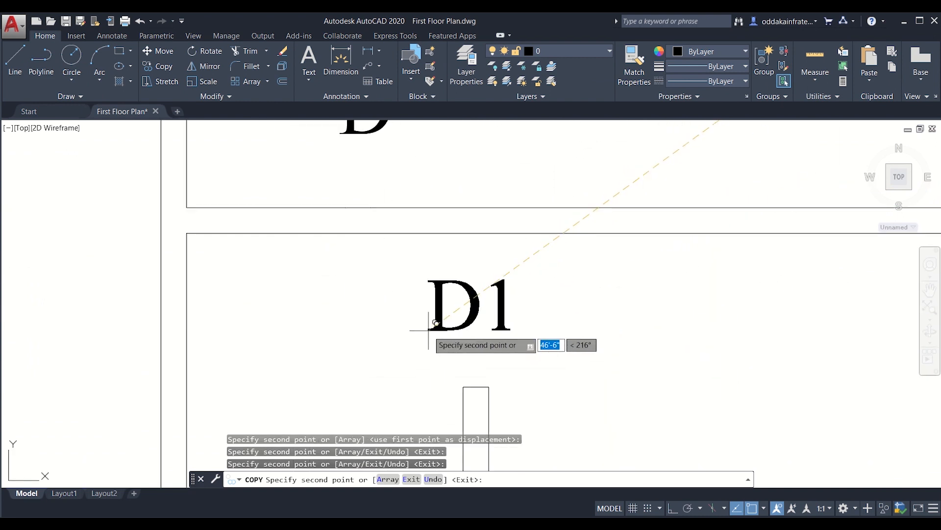
{"action": "left_click", "coordinate": [411, 340]}
{"action": "scroll", "coordinate": [427, 334], "scroll_direction": "down", "scroll_amount": 3}
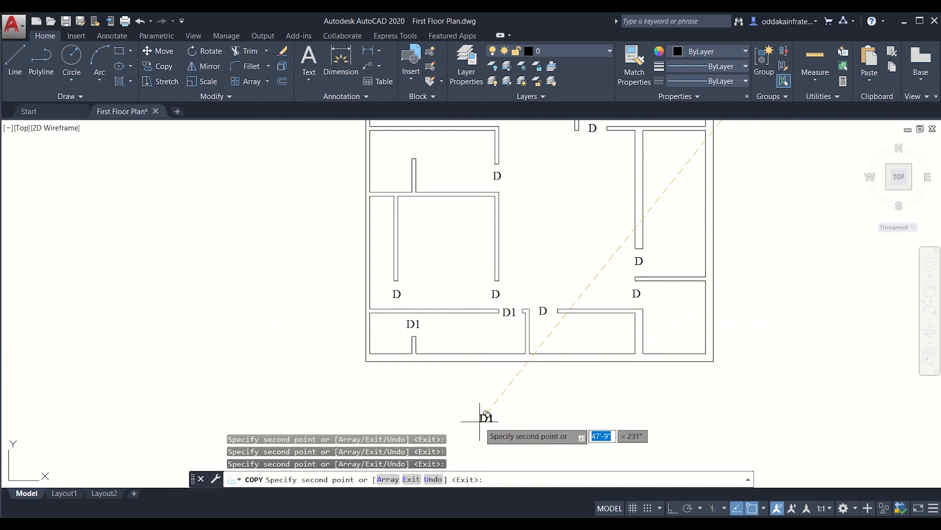
{"action": "key", "text": "Escape"}
Step: Check the D and D1 door labels in the drawn plan against the reference plan
{"action": "scroll", "coordinate": [646, 313], "scroll_direction": "down", "scroll_amount": 5}
{"action": "middle_click_drag", "start_coordinate": [694, 212], "coordinate": [536, 227]}
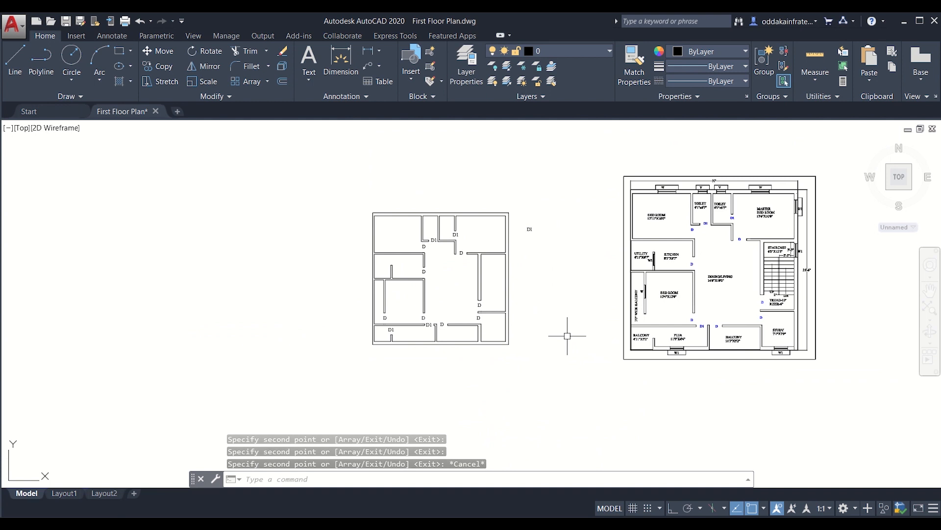
{"action": "scroll", "coordinate": [526, 266], "scroll_direction": "up", "scroll_amount": 7}
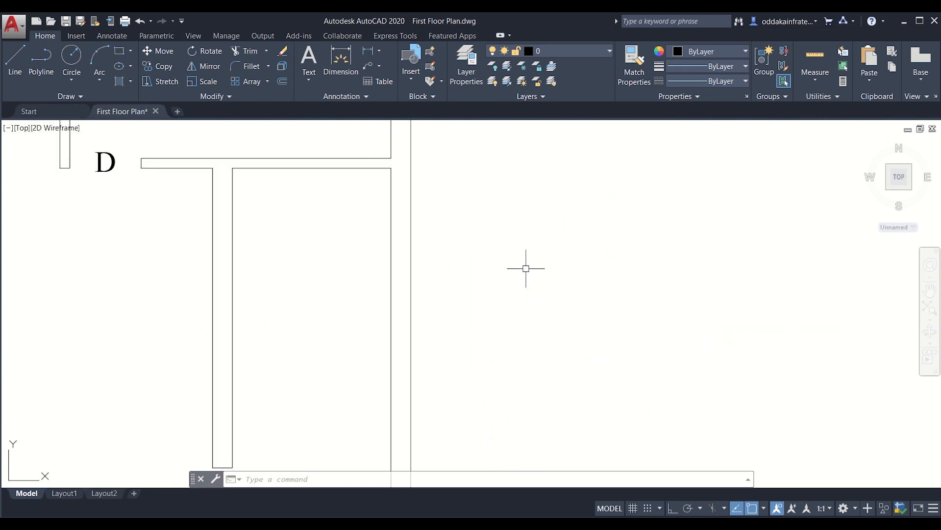
{"action": "scroll", "coordinate": [526, 266], "scroll_direction": "down", "scroll_amount": 5}
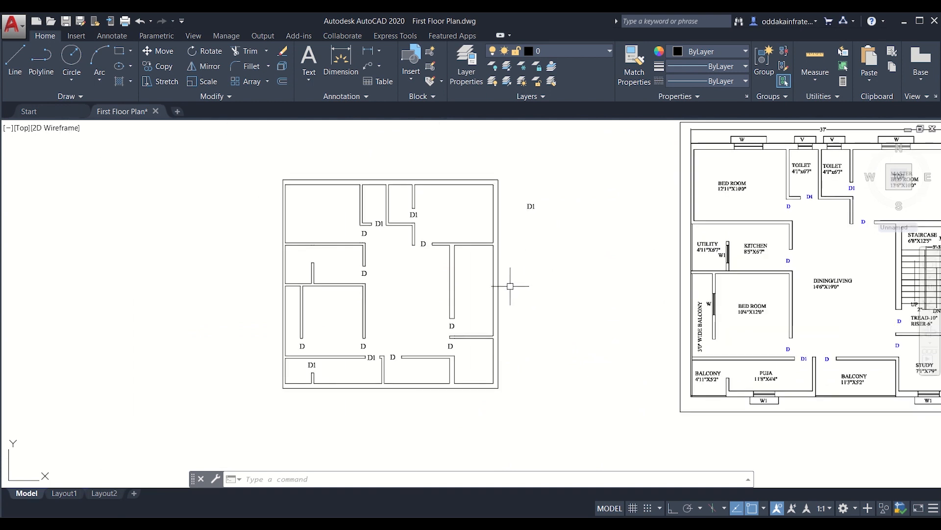
{"action": "mouse_move", "coordinate": [510, 286]}
{"action": "middle_mouse_down"}
{"action": "mouse_move", "coordinate": [523, 294]}
{"action": "mouse_move", "coordinate": [523, 315]}
{"action": "middle_mouse_up"}
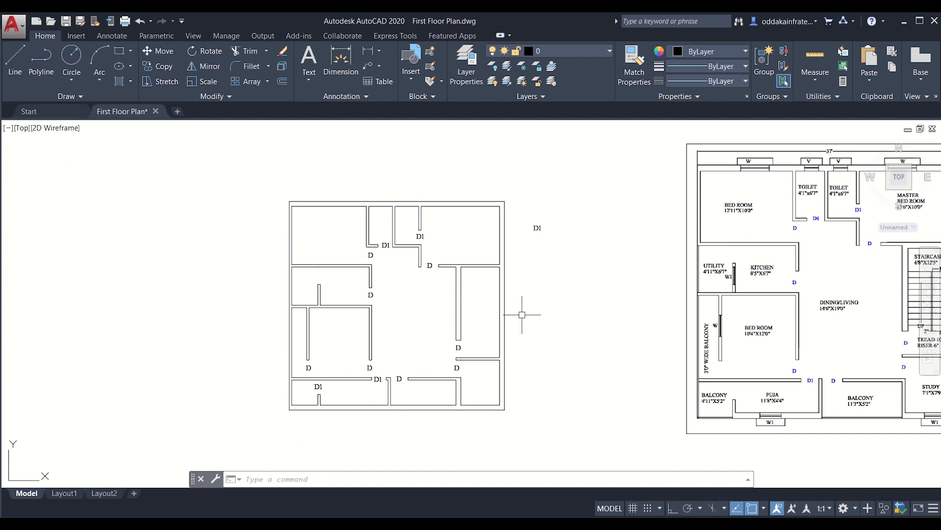
{"action": "scroll", "coordinate": [429, 324], "scroll_direction": "up", "scroll_amount": 6}
{"action": "scroll", "coordinate": [424, 324], "scroll_direction": "down", "scroll_amount": 6}
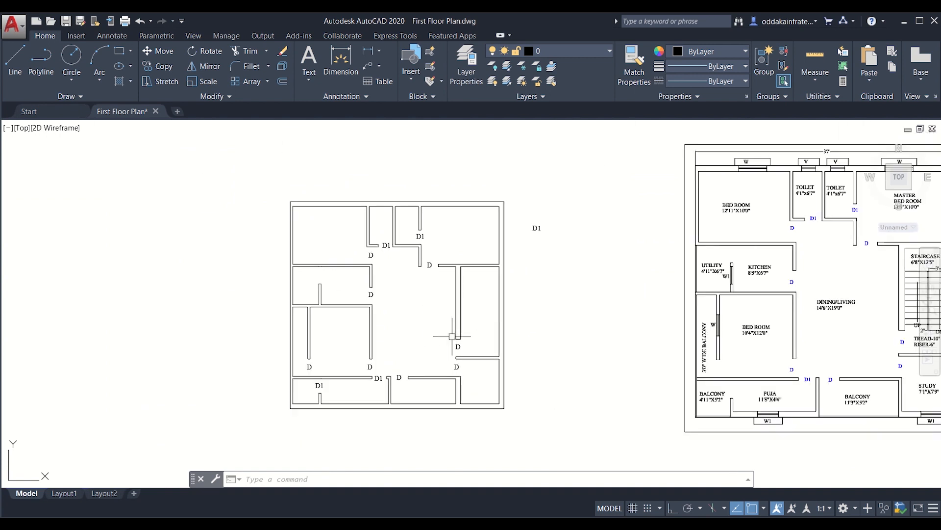
{"action": "middle_click_drag", "start_coordinate": [519, 336], "coordinate": [450, 337]}
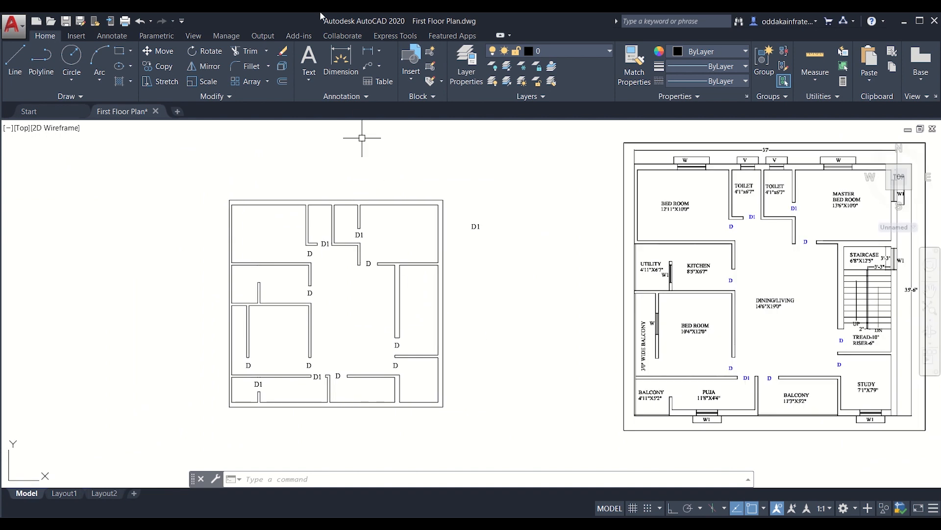
{"action": "mouse_move", "coordinate": [322, 14]}
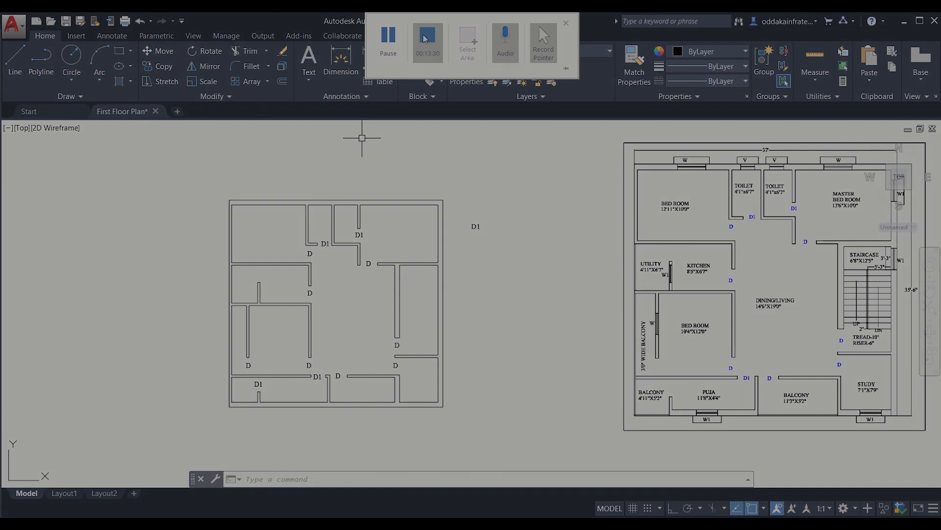
{"action": "left_click", "coordinate": [425, 39]}
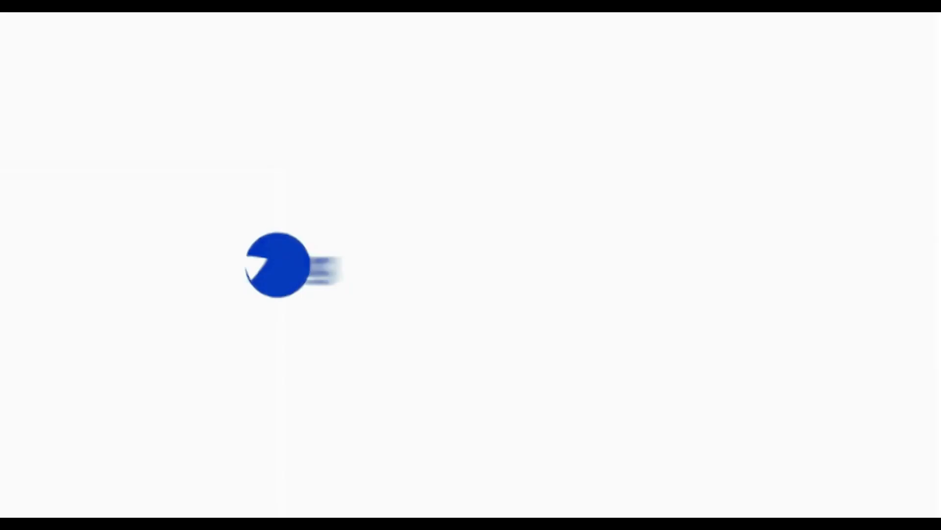